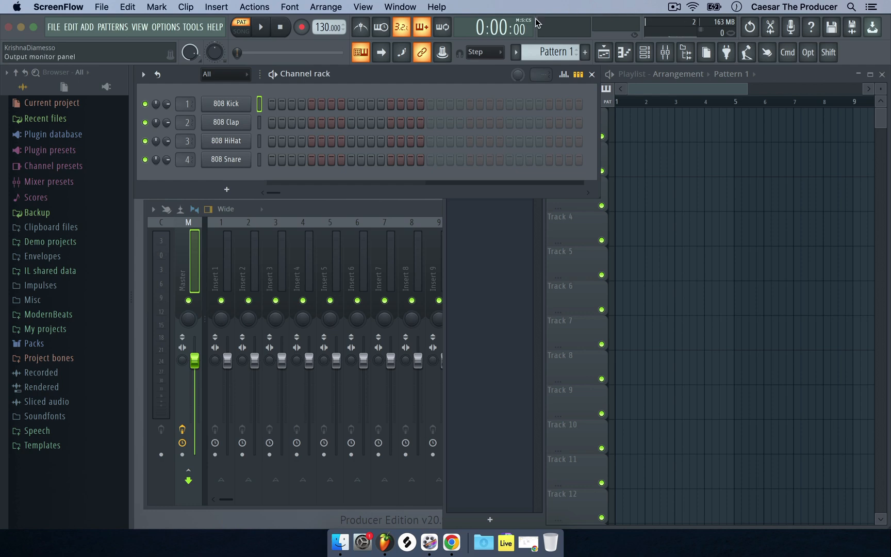
Find the Jup-8 V4 generator among all installed plugins and add its VST version to the channel rack.
click(230, 190)
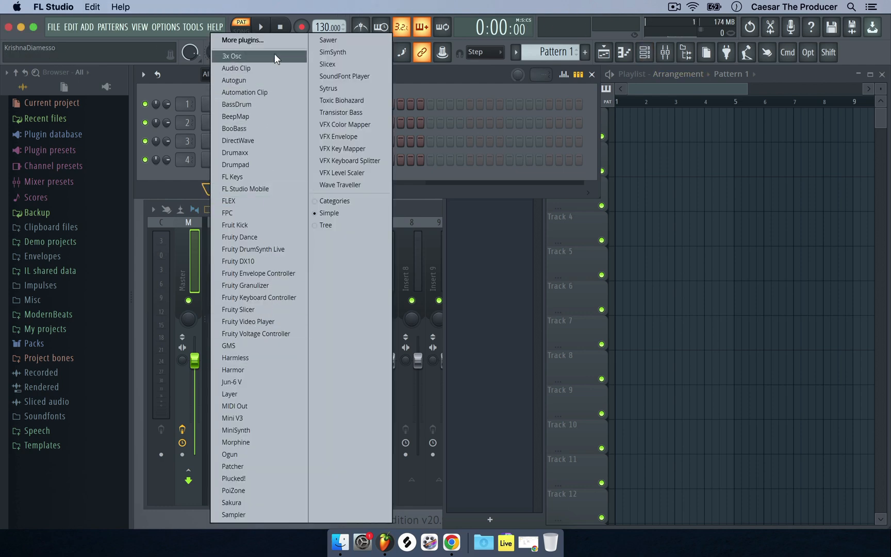
click(278, 38)
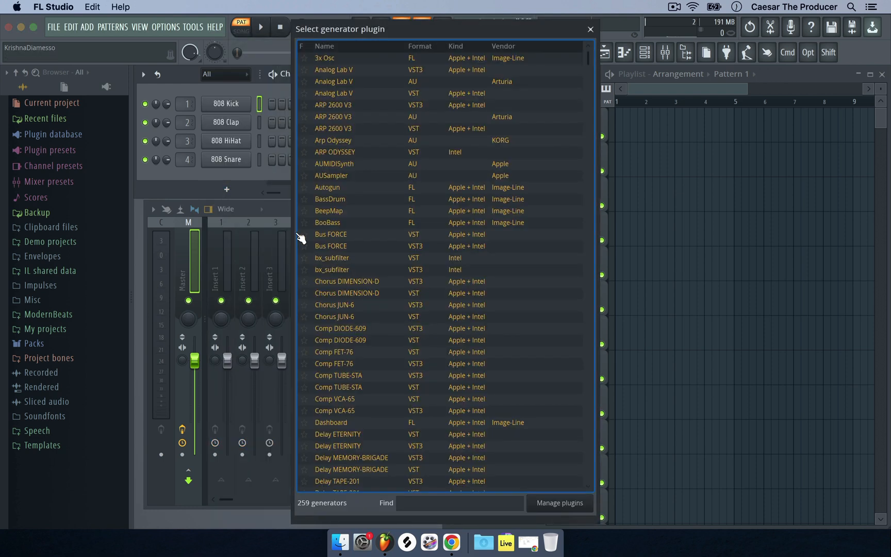
click(441, 502)
text(jup)
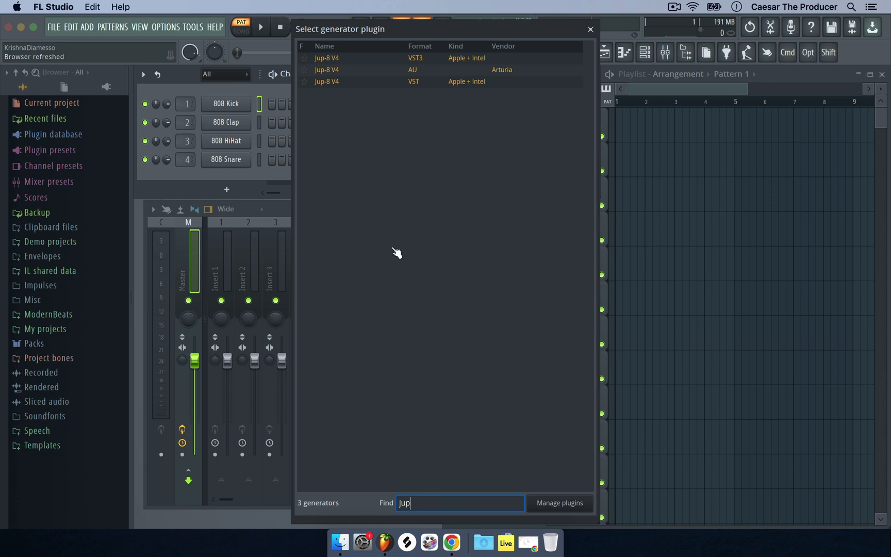
click(337, 81)
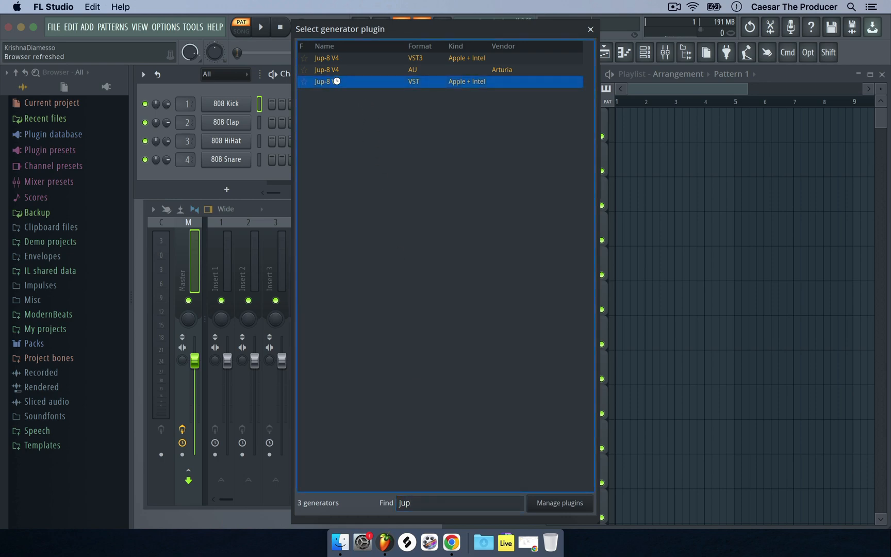
double_click(337, 82)
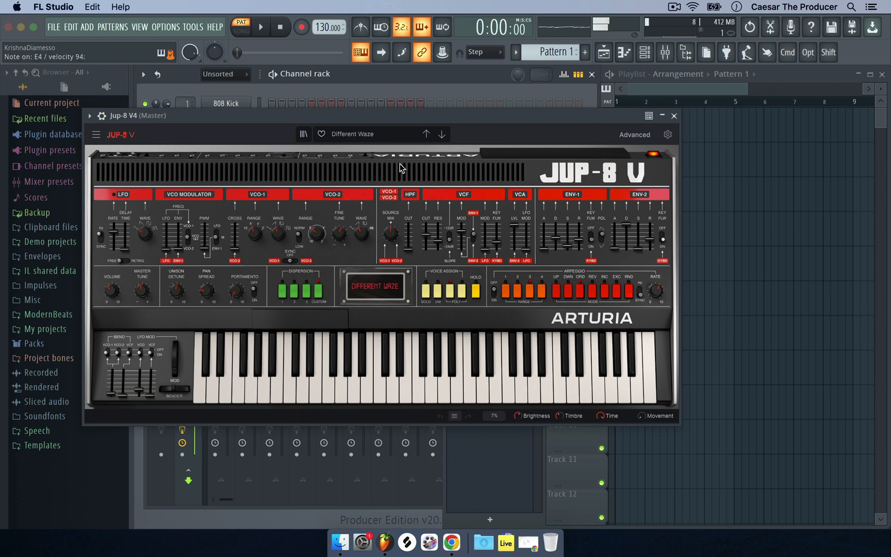
Load the Lofi Strings preset from the Strings category in Jup-8 V4 and close the instrument window.
click(359, 134)
mouse_move(363, 194)
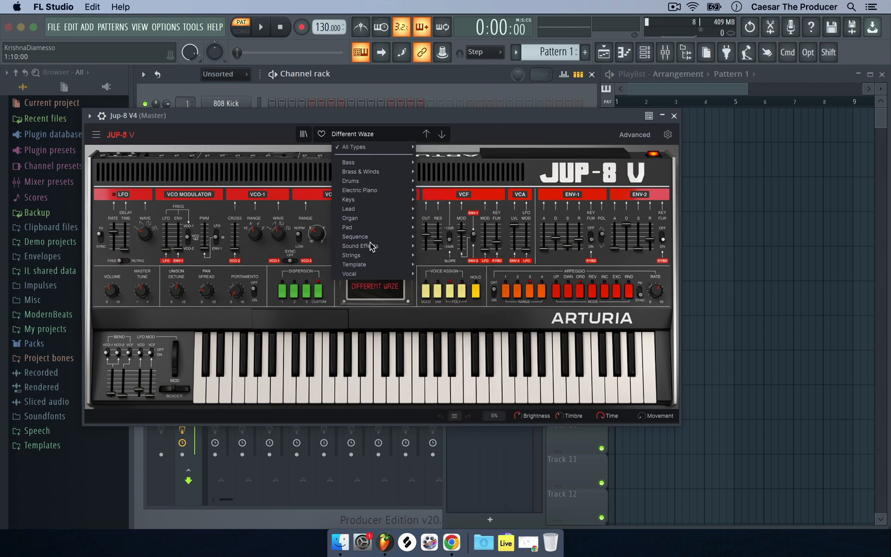
mouse_move(366, 255)
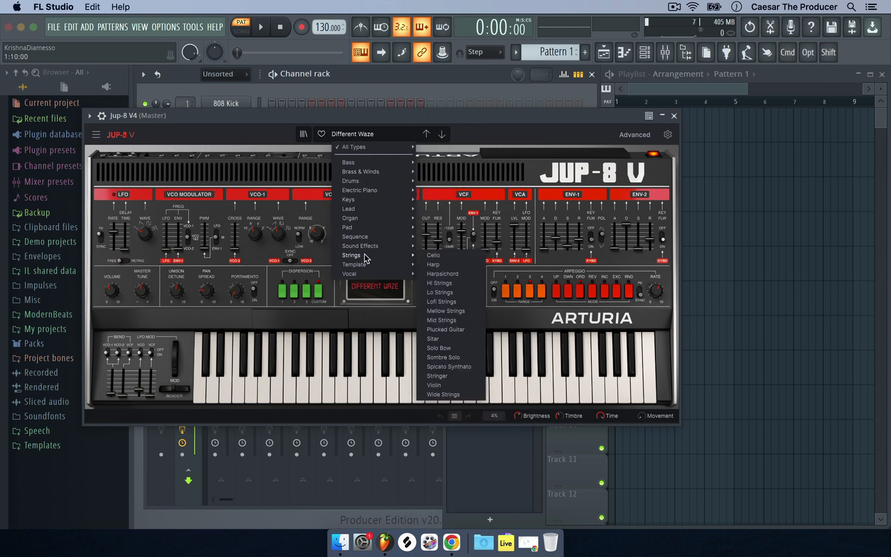
click(447, 302)
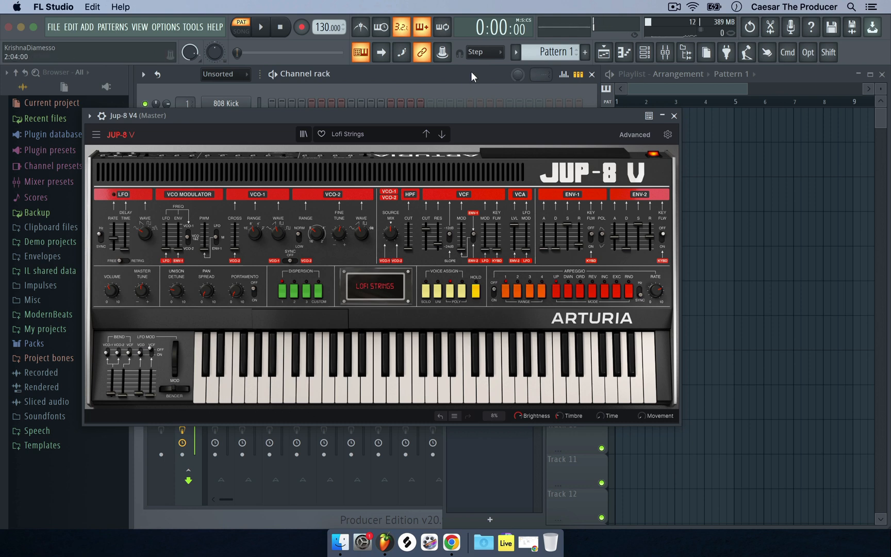
click(674, 116)
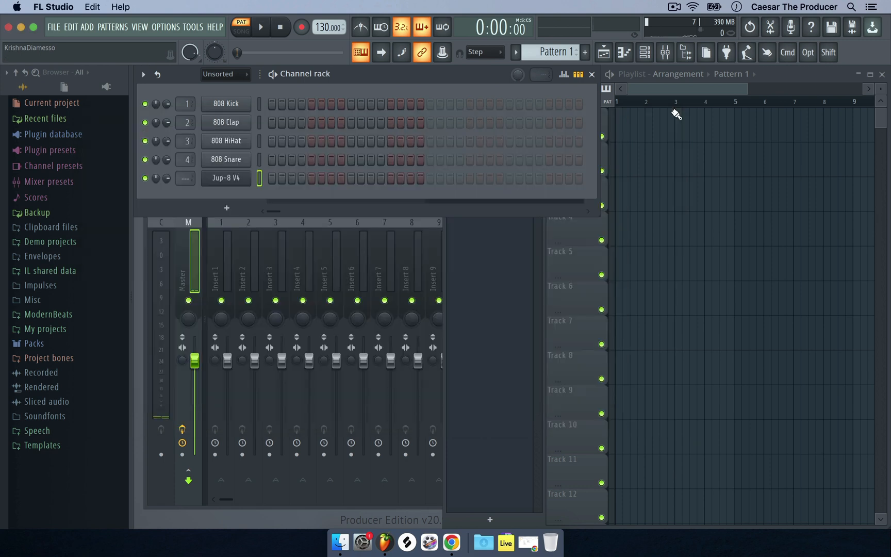
Set the project tempo to the 140 BPM preset.
right_click(316, 26)
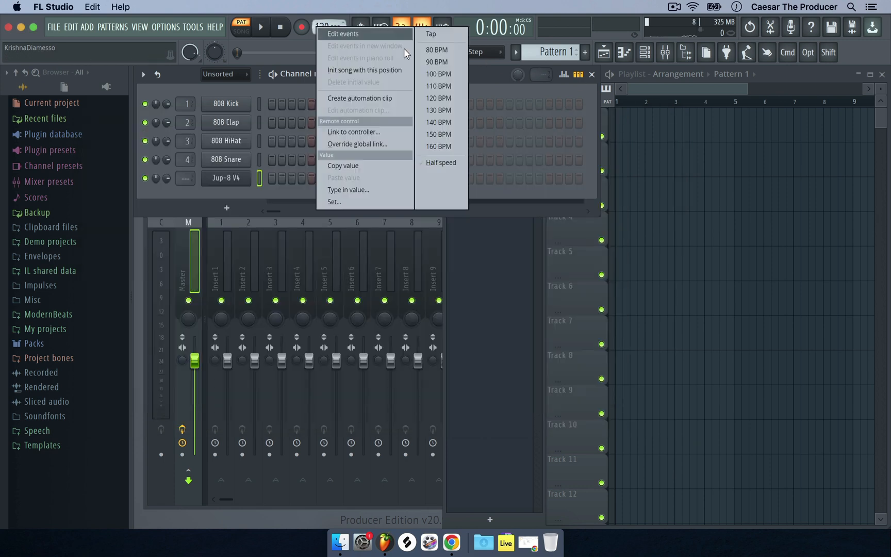
click(445, 124)
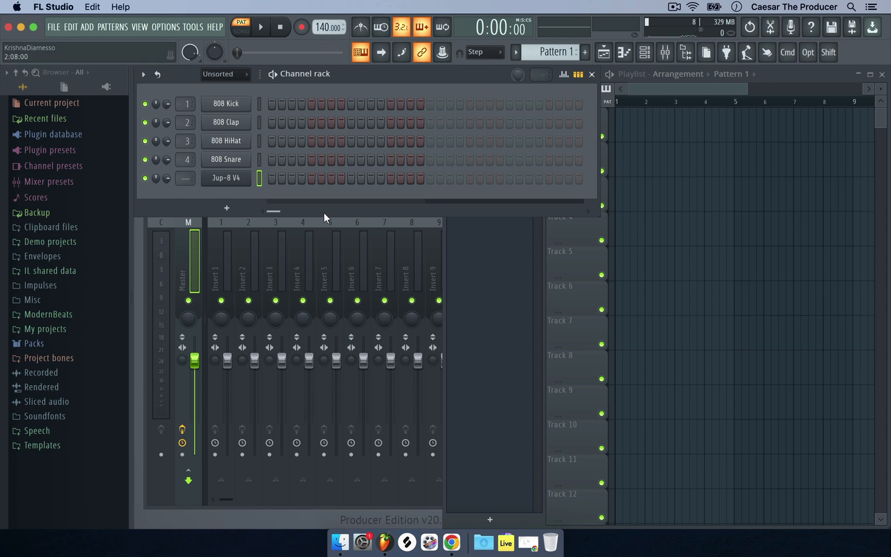
right_click(248, 181)
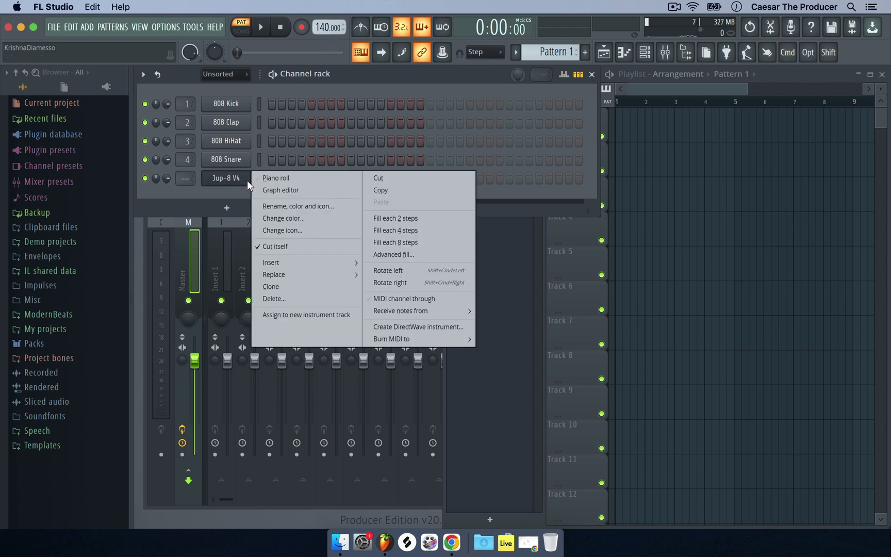
click(265, 176)
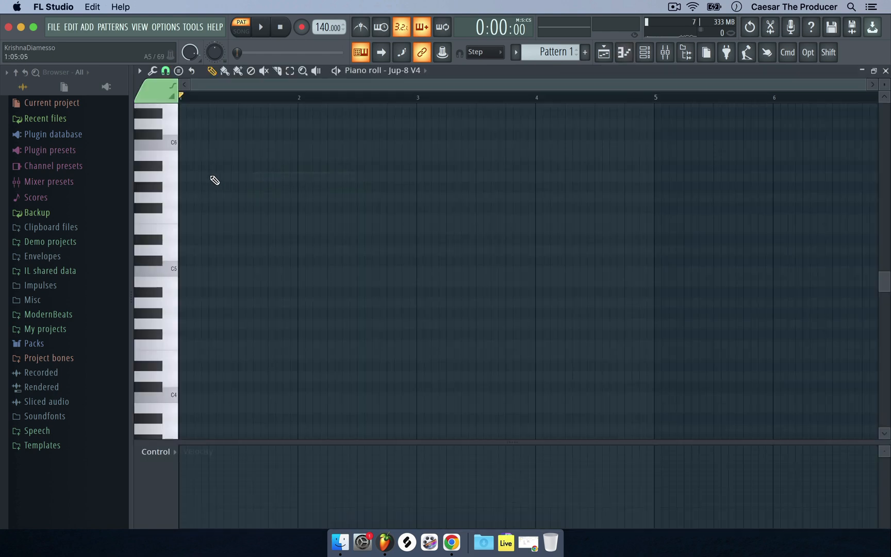
click(885, 72)
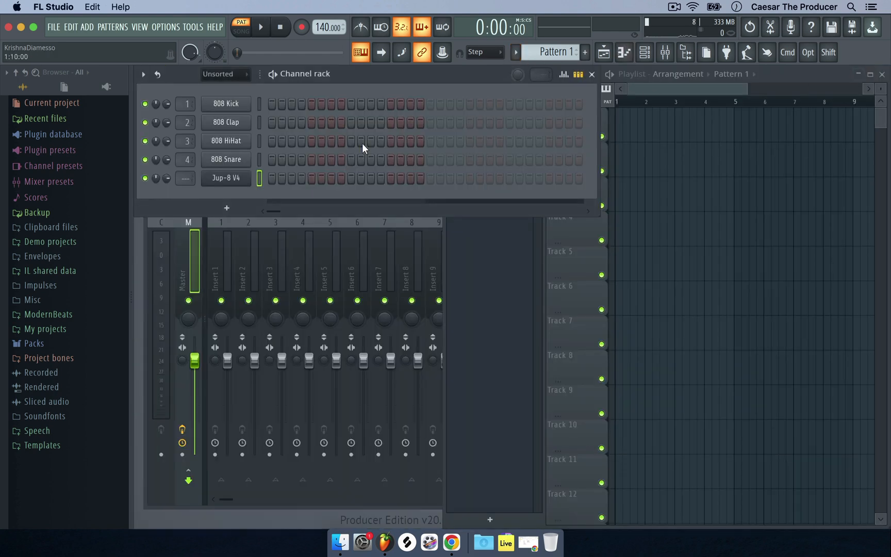
Draw a short melody in the Jup-8 V4 piano roll with the notes C5, D5, F5, G5, D#5 and D5.
right_click(238, 178)
click(270, 179)
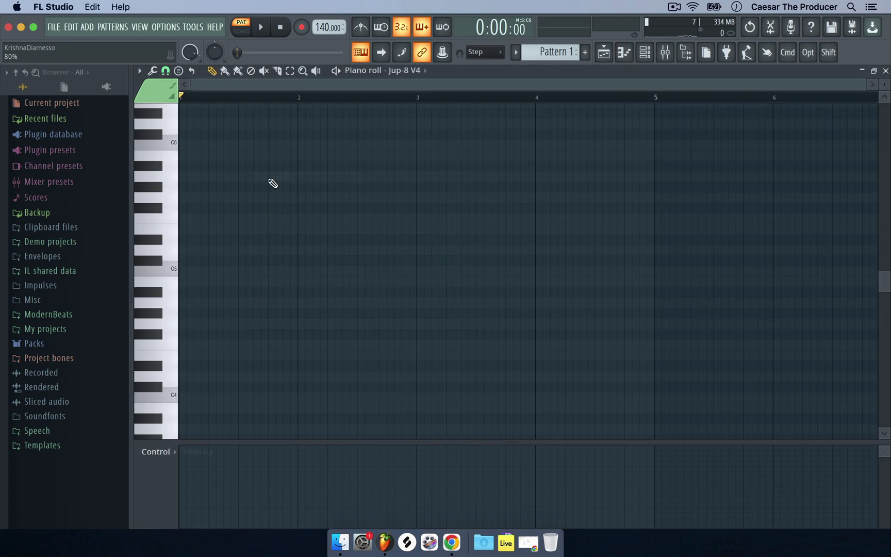
click(183, 271)
click(207, 250)
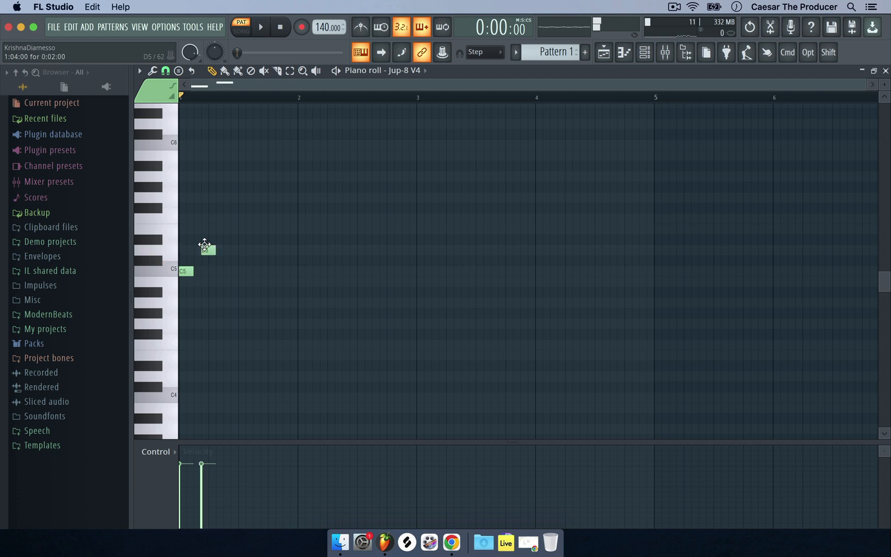
click(222, 219)
click(248, 198)
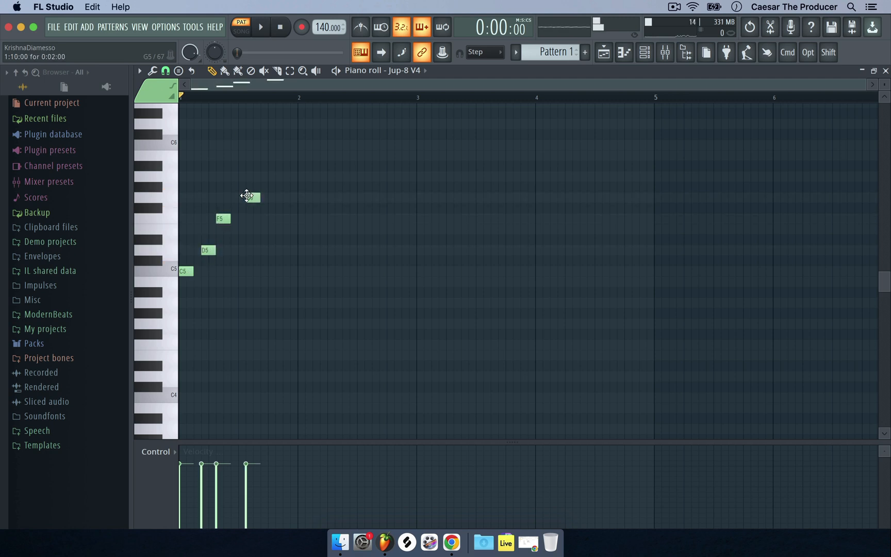
click(279, 240)
click(314, 250)
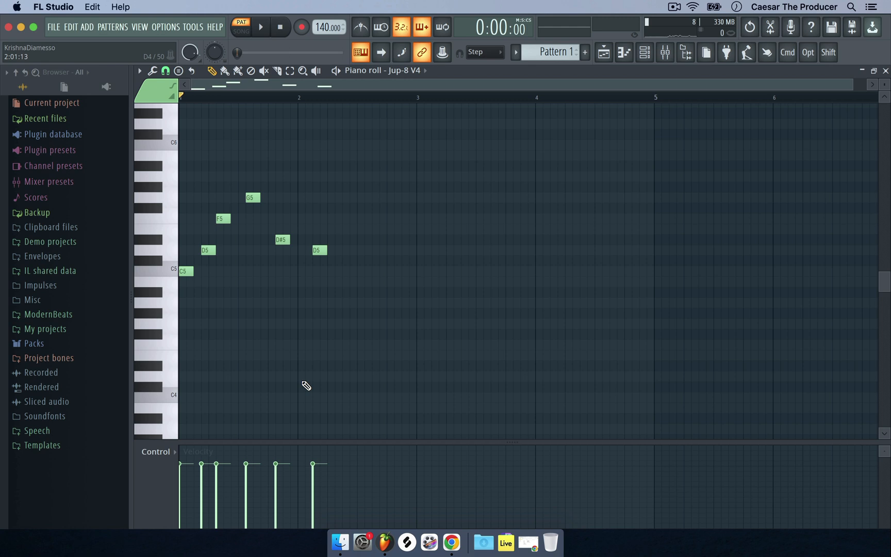
Delete all the drawn melody notes from the Jup-8 V4 piano roll and close it.
right_click(320, 251)
right_click(283, 239)
right_click(253, 198)
right_click(223, 219)
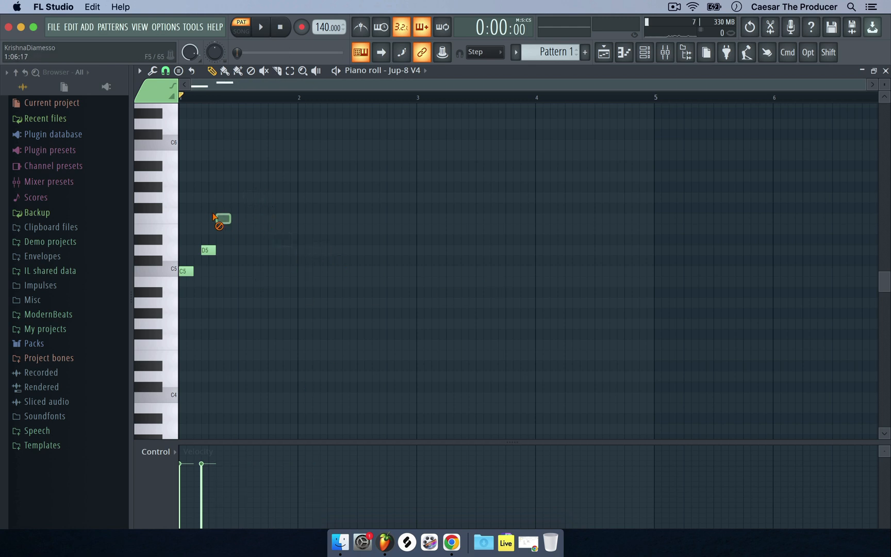
right_click(208, 250)
right_click(186, 271)
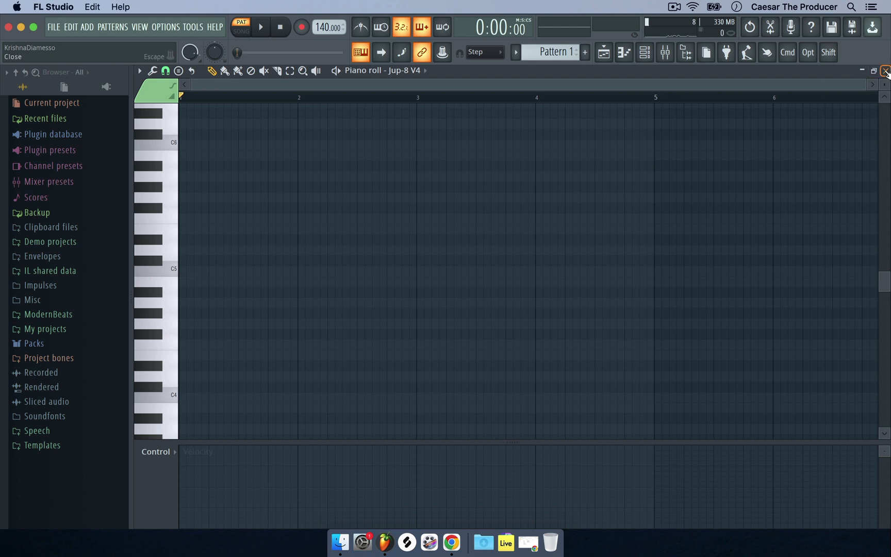
key(F7)
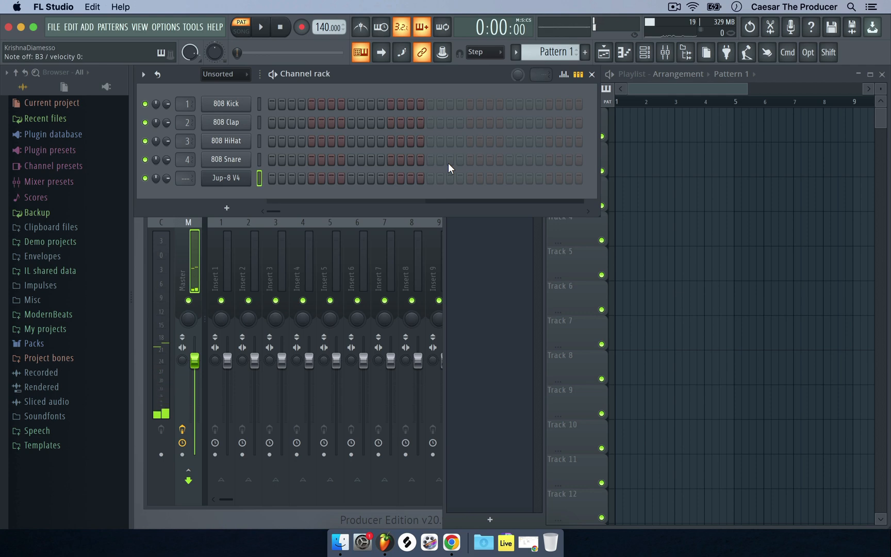
Tap in a tempo of about 89 BPM with the Tempo tapper and close it.
click(746, 53)
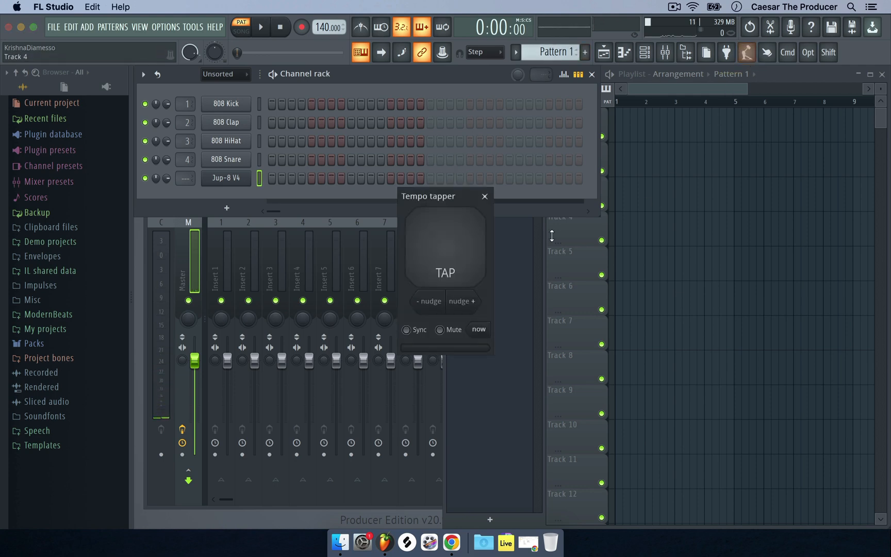
click(462, 236)
click(462, 237)
click(462, 236)
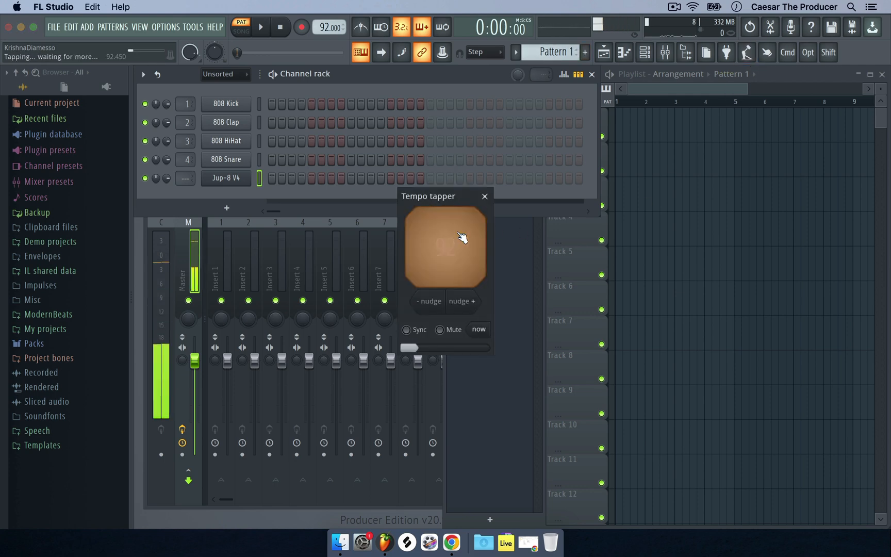
click(463, 237)
click(462, 236)
click(462, 237)
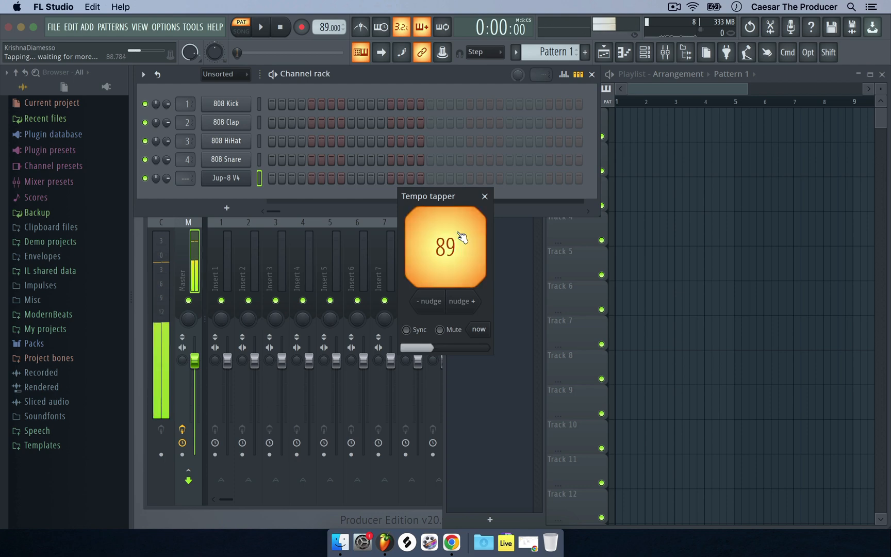
click(463, 236)
click(462, 236)
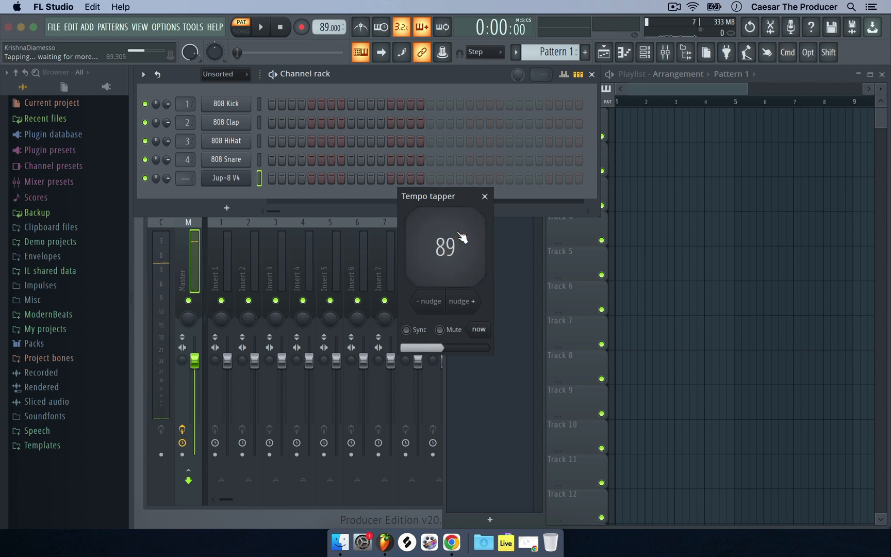
click(485, 197)
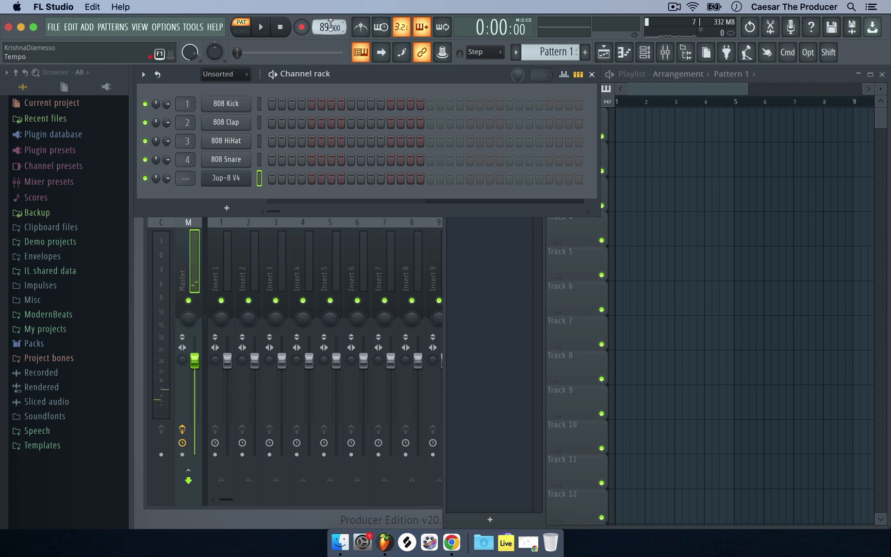
Set the project tempo to 140 BPM by entering the value manually.
right_click(329, 27)
click(376, 191)
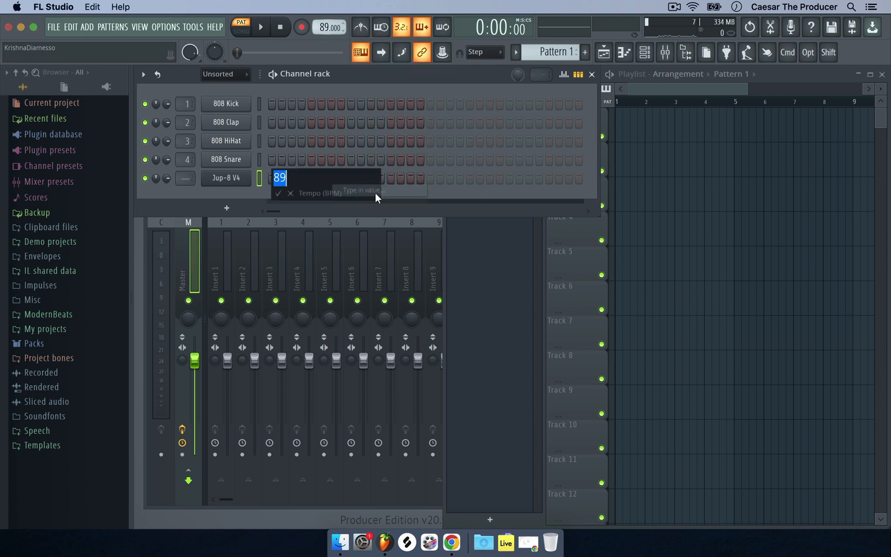
text(140)
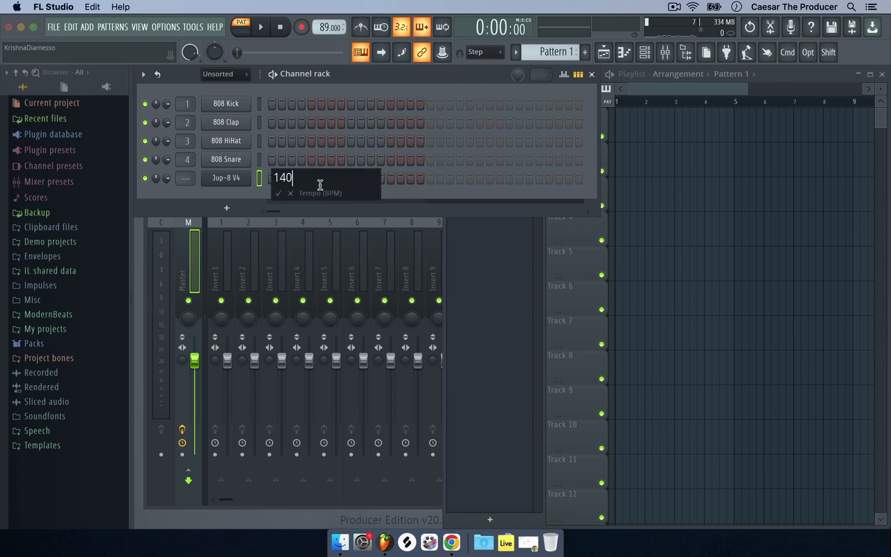
key(Return)
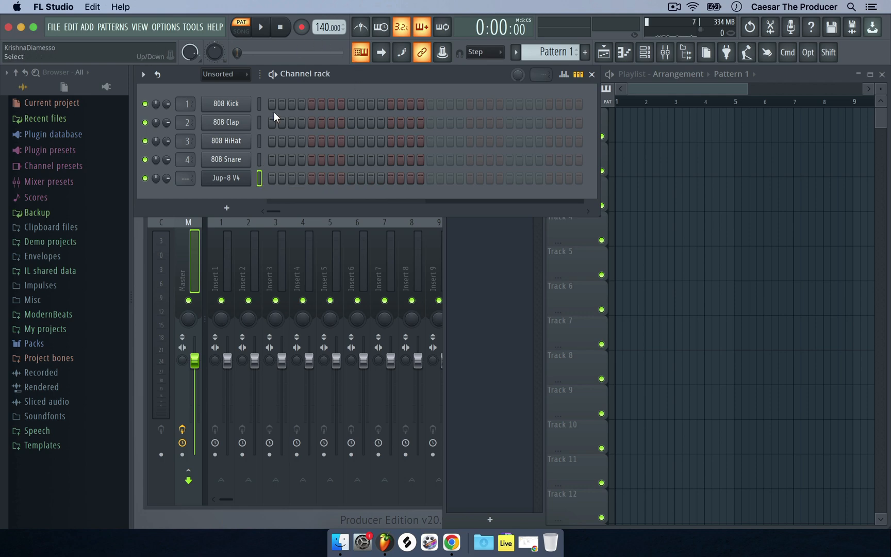
Open the Jup-8 V4 instrument window, audition a key on its keyboard and close it.
click(233, 178)
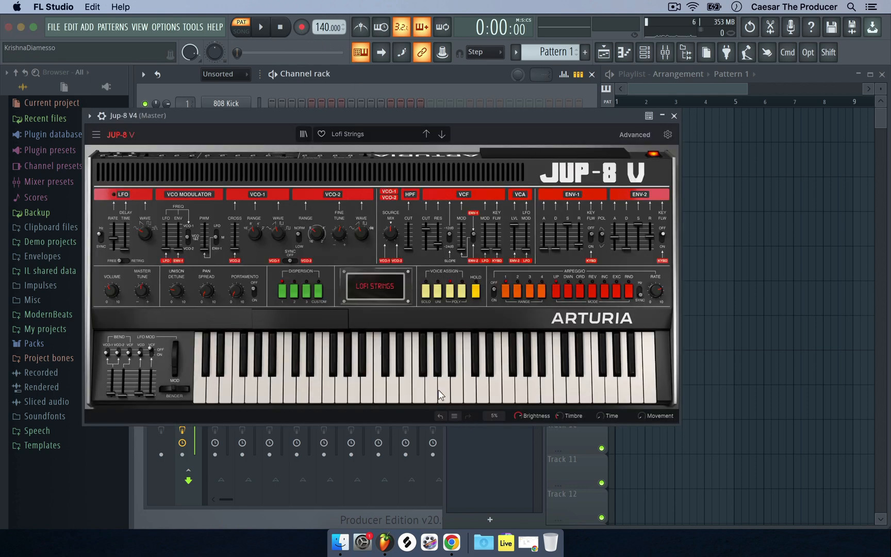
click(422, 375)
click(674, 115)
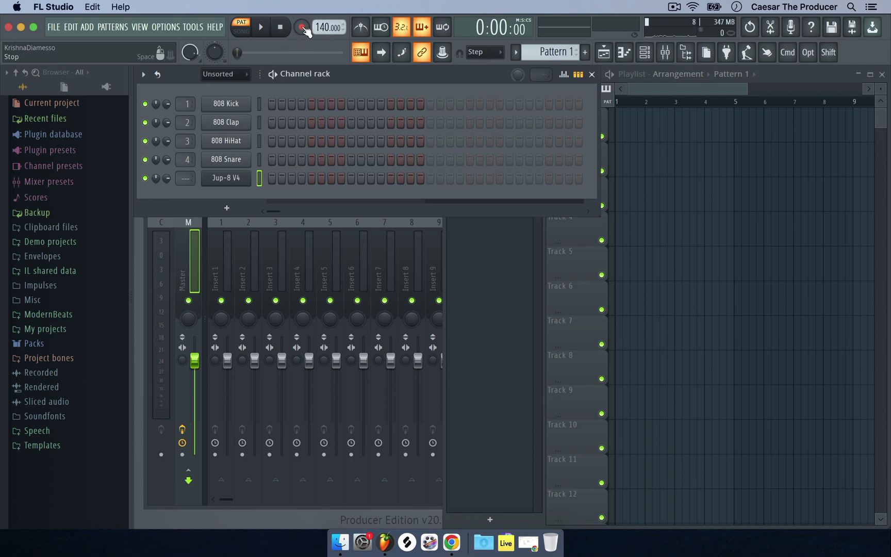
Record live-played chords from the Jup-8 V4 channel into Pattern 1 and open the recorded notes in the piano roll.
click(303, 29)
click(472, 367)
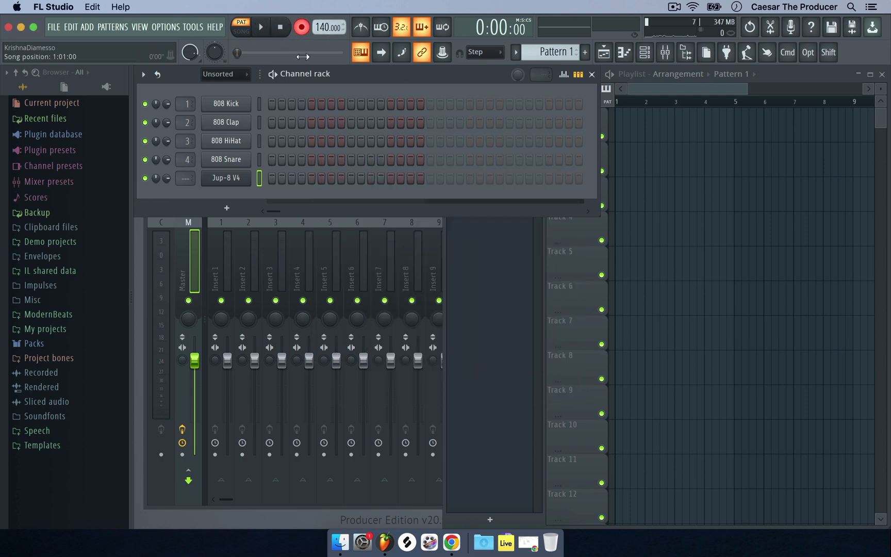
key(space)
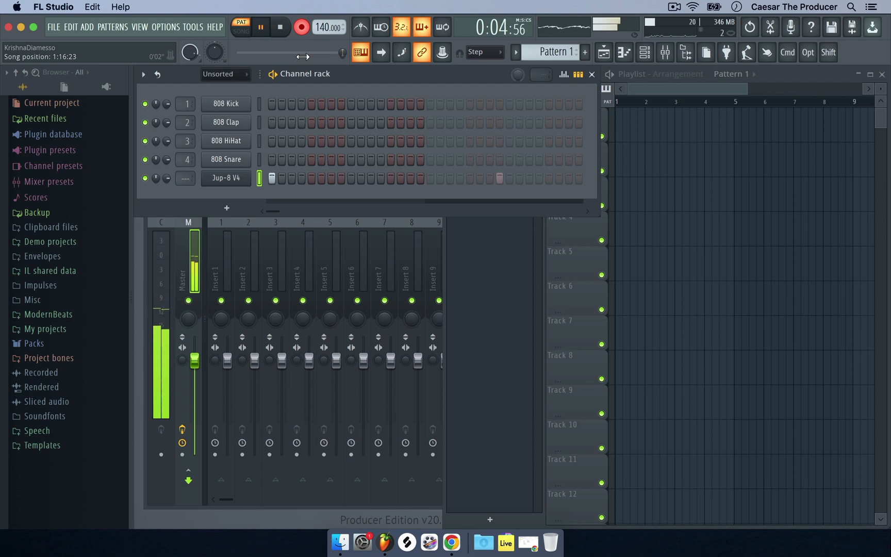
key(space)
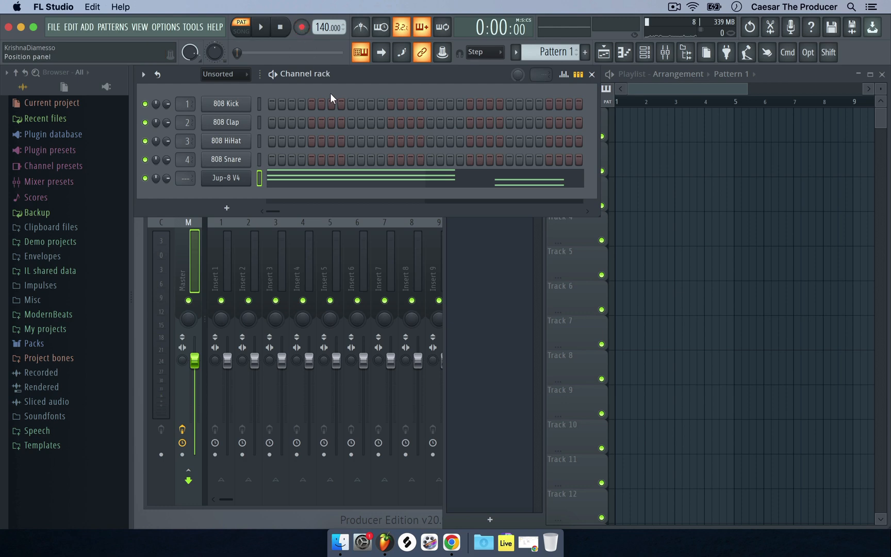
click(325, 182)
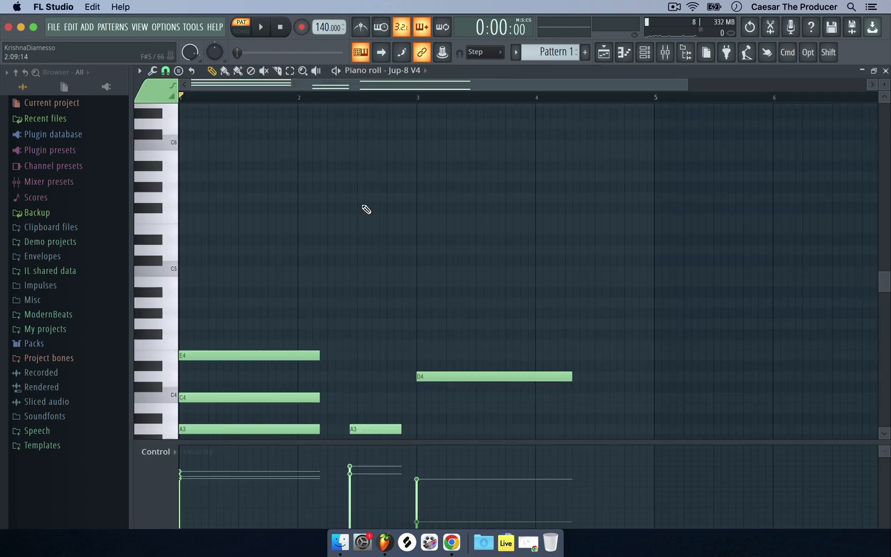
Play back the recorded Jup-8 V4 notes of Pattern 1 in the piano roll and stop playback.
scroll(366, 208, down, 5)
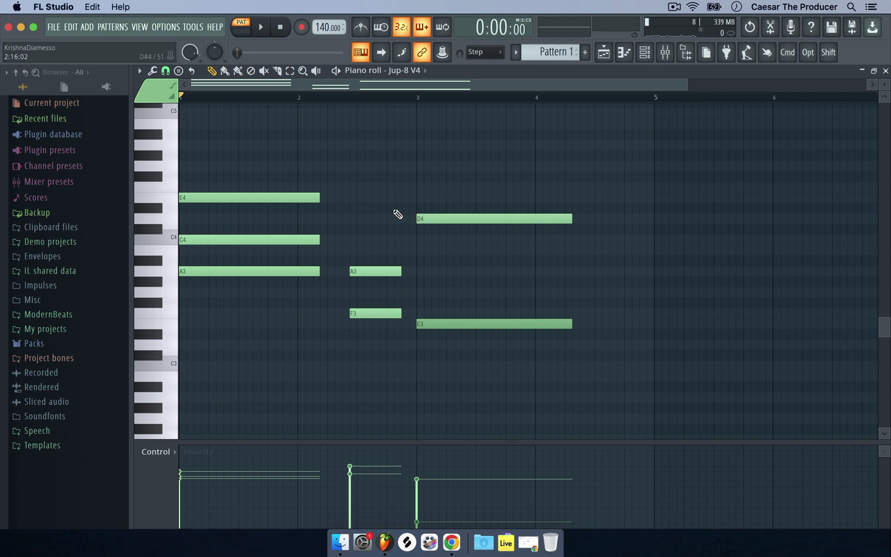
click(264, 27)
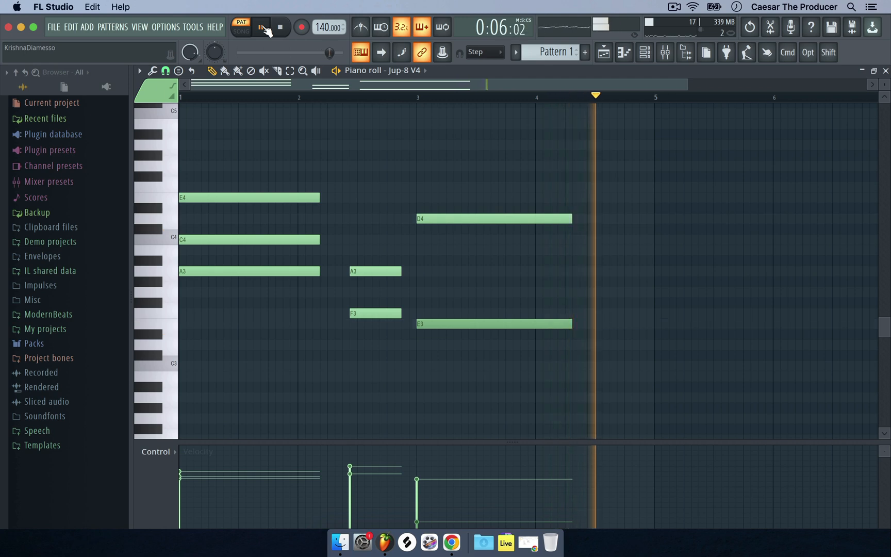
click(280, 28)
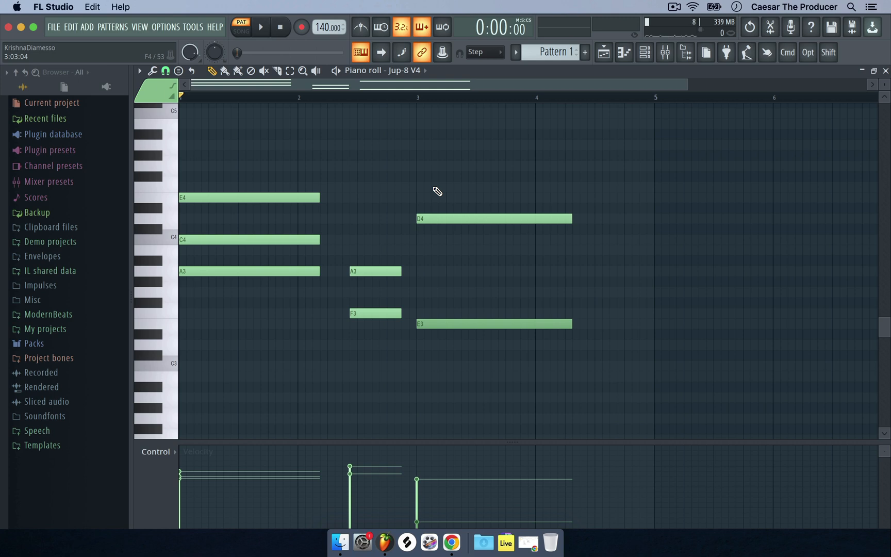
click(316, 71)
click(139, 71)
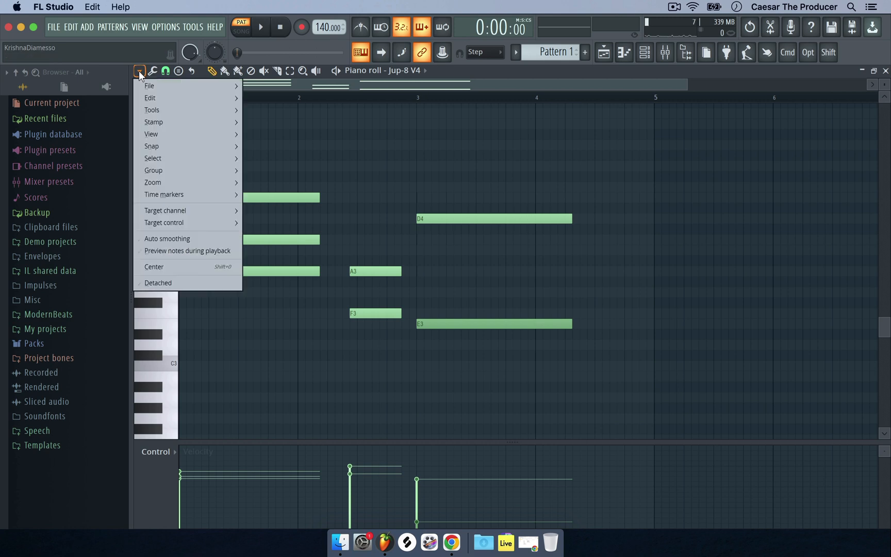
mouse_move(144, 96)
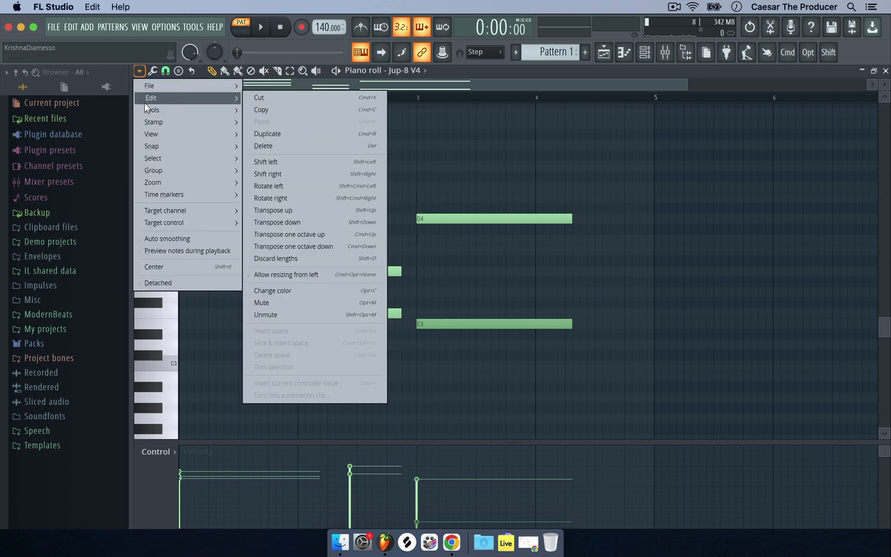
mouse_move(146, 120)
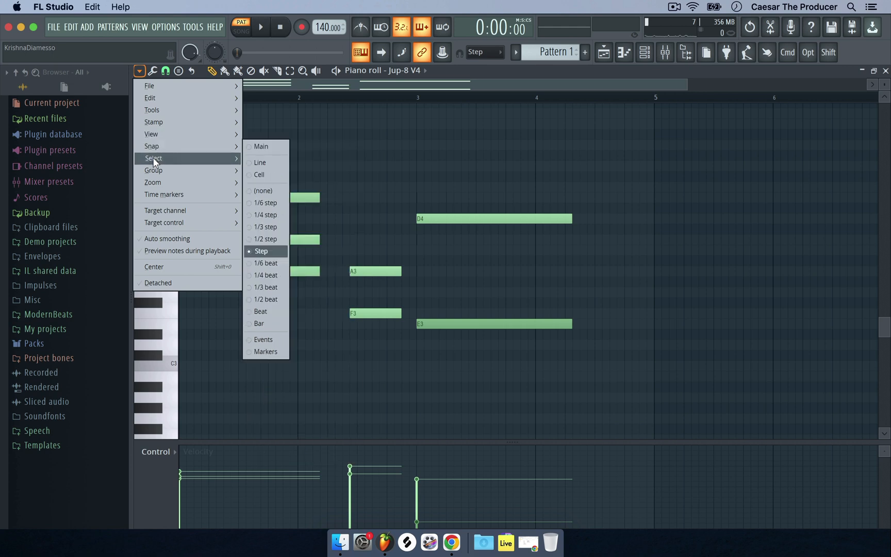
mouse_move(153, 157)
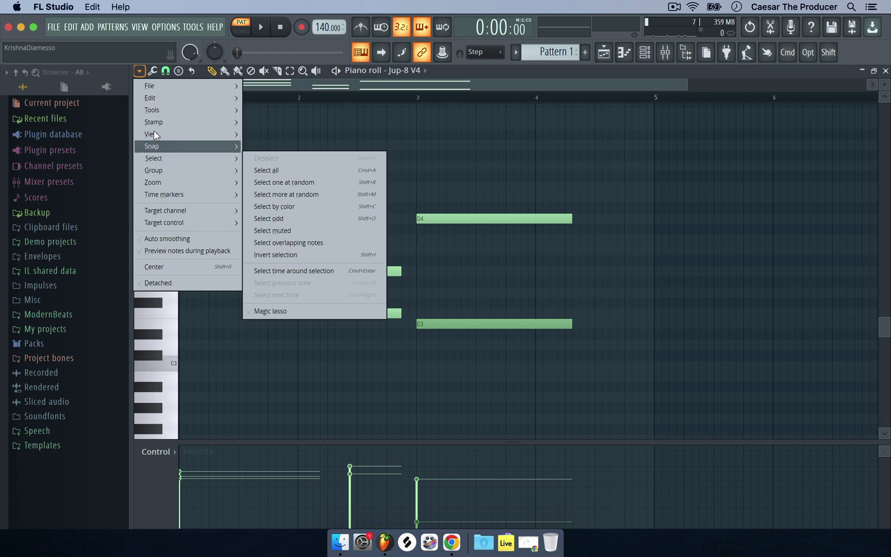
click(144, 71)
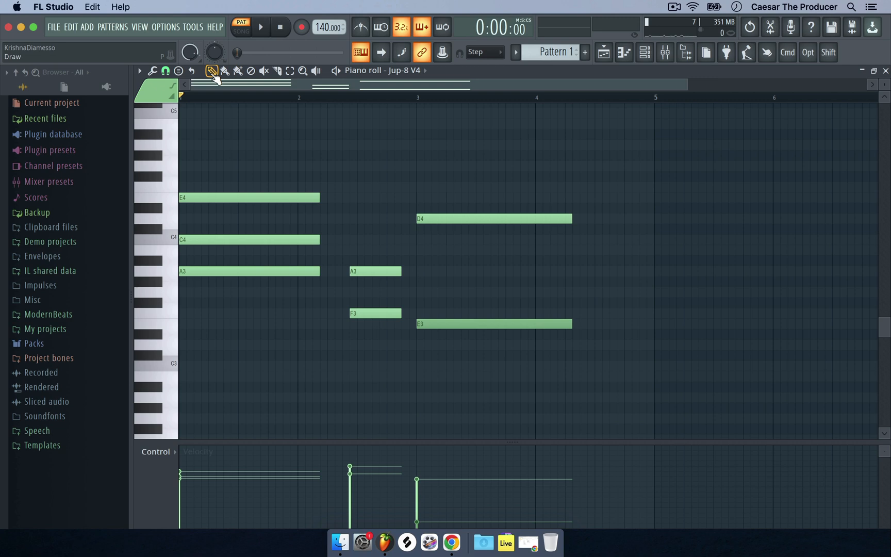
click(139, 71)
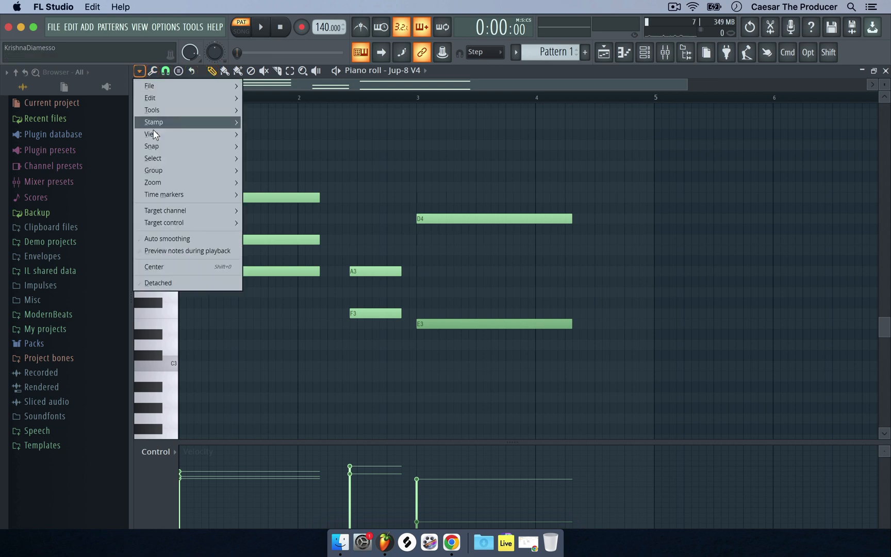
mouse_move(159, 196)
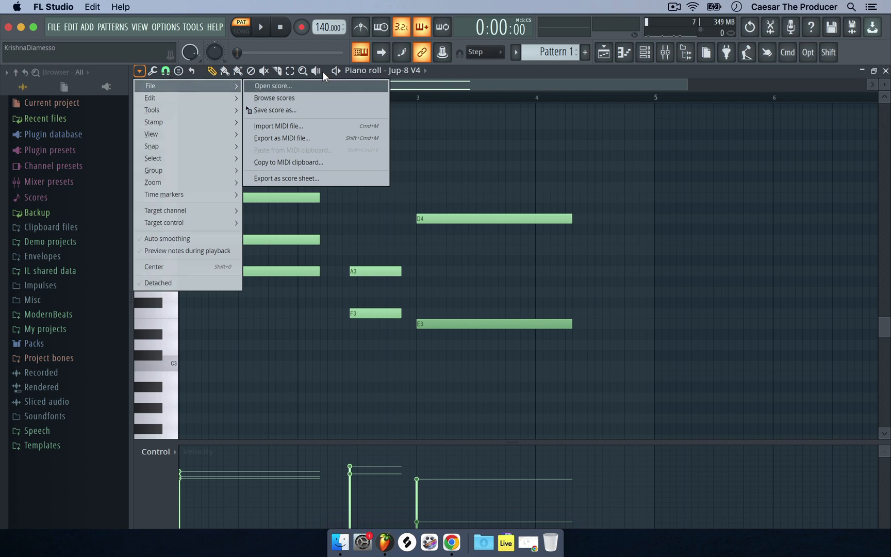
click(457, 66)
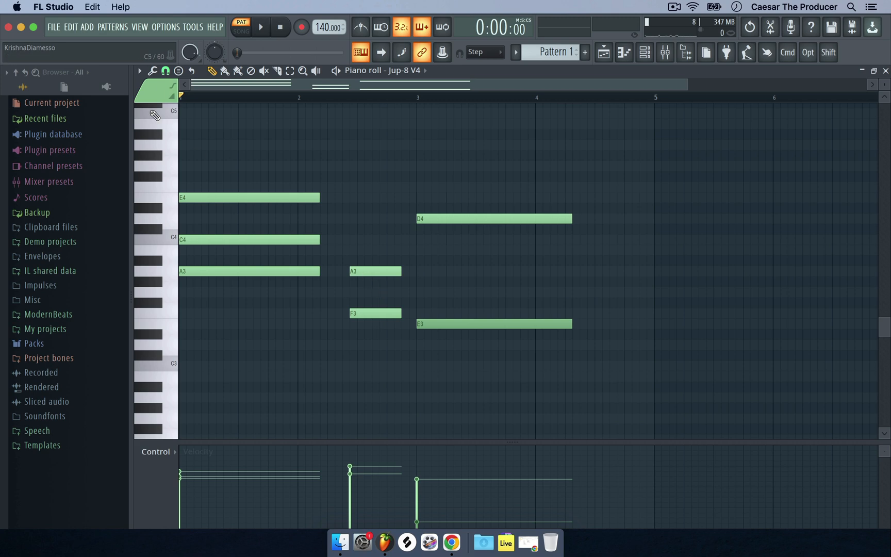
Set the piano roll's grid snap to Bar.
click(165, 71)
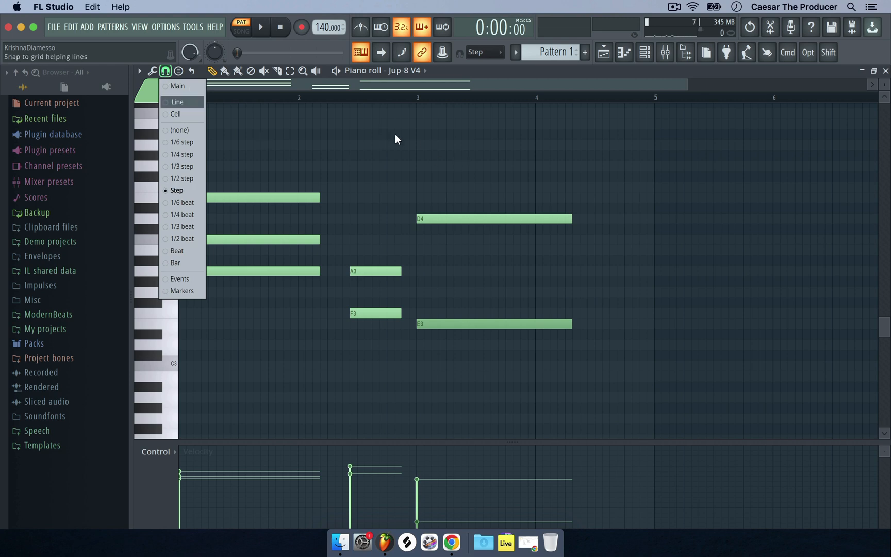
click(351, 168)
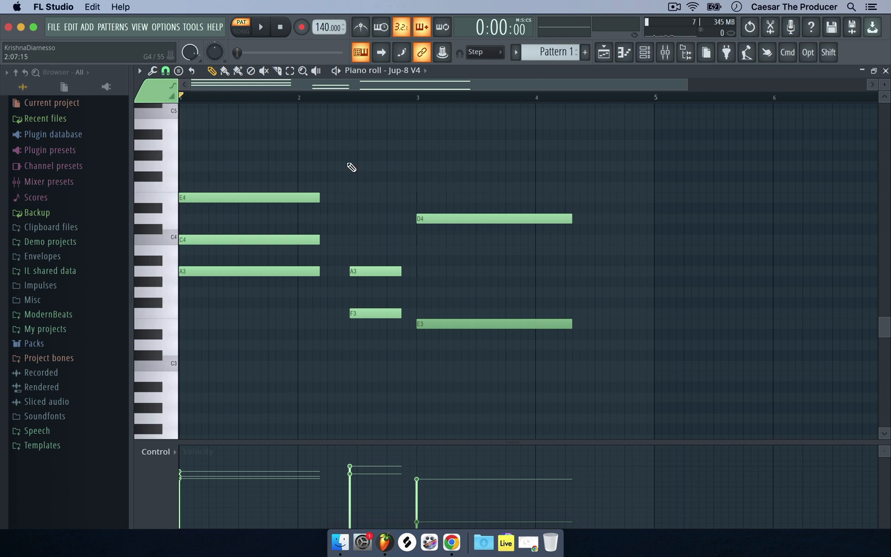
scroll(278, 160, up, 15)
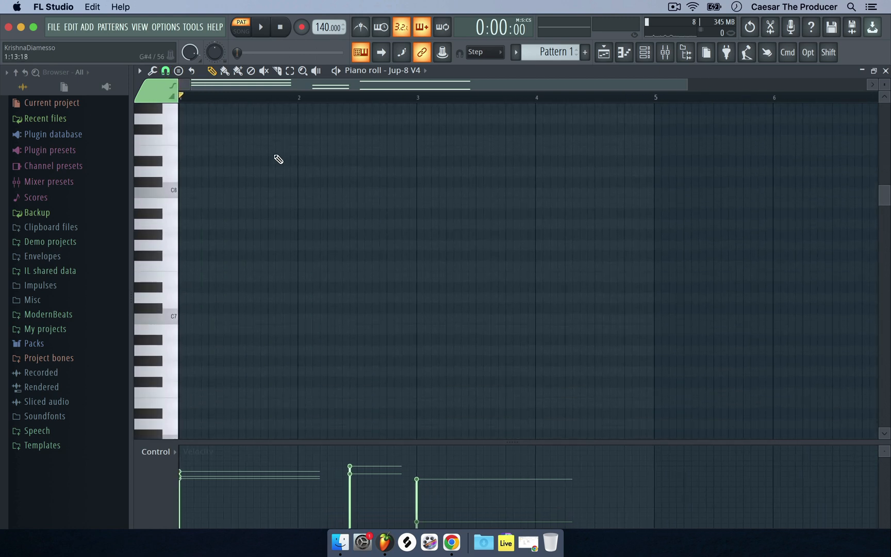
scroll(278, 159, down, 12)
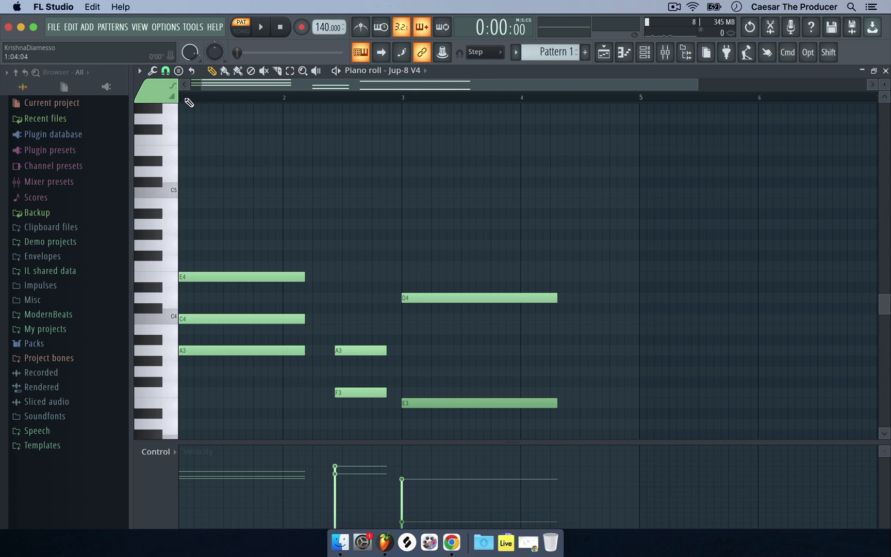
click(167, 72)
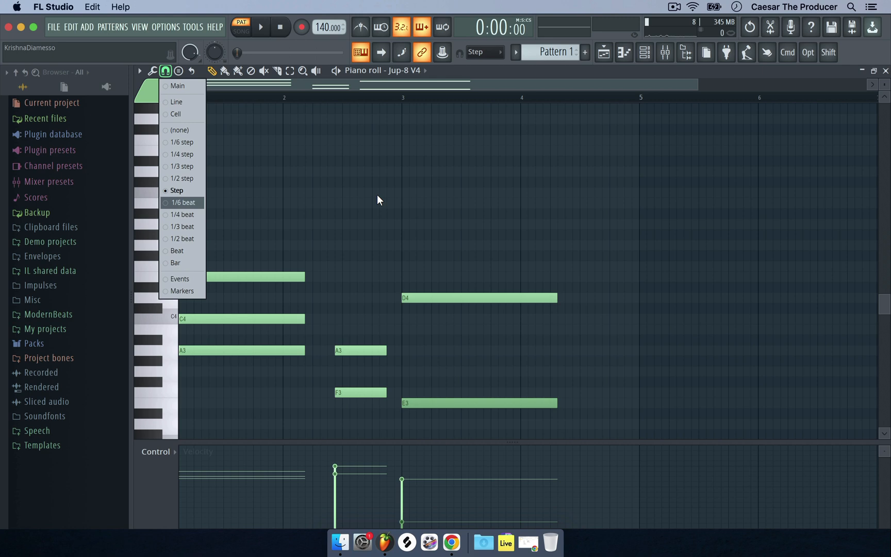
click(168, 264)
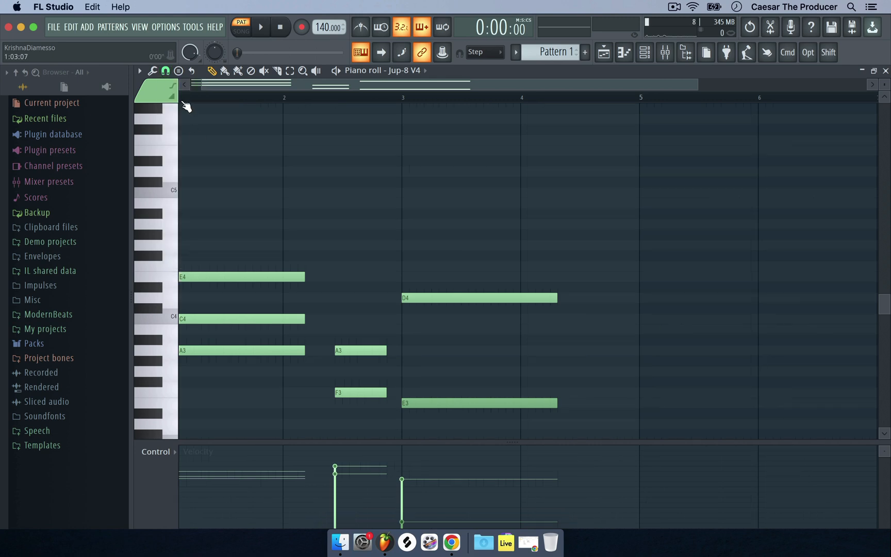
scroll(184, 107, left, 1)
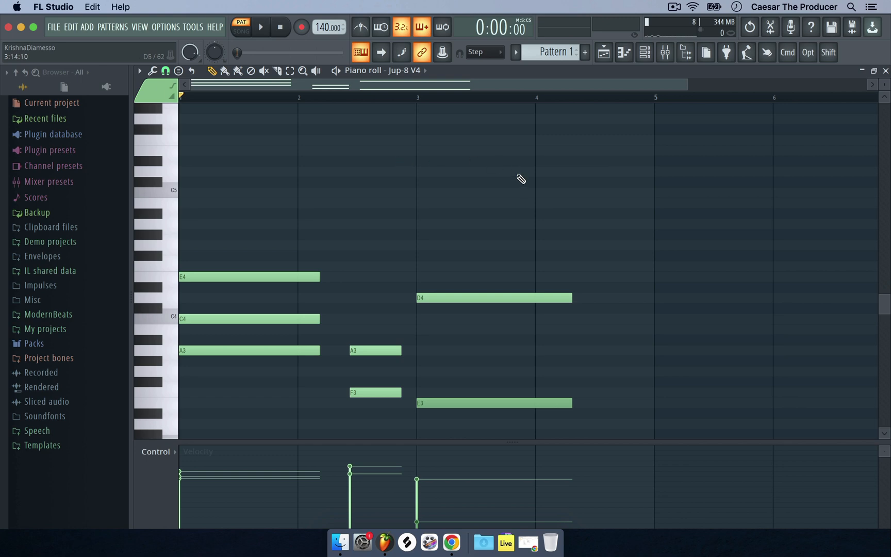
Draw short test notes on C5 and B4 at the start of bar 3 and delete each one.
key(super+s)
click(420, 196)
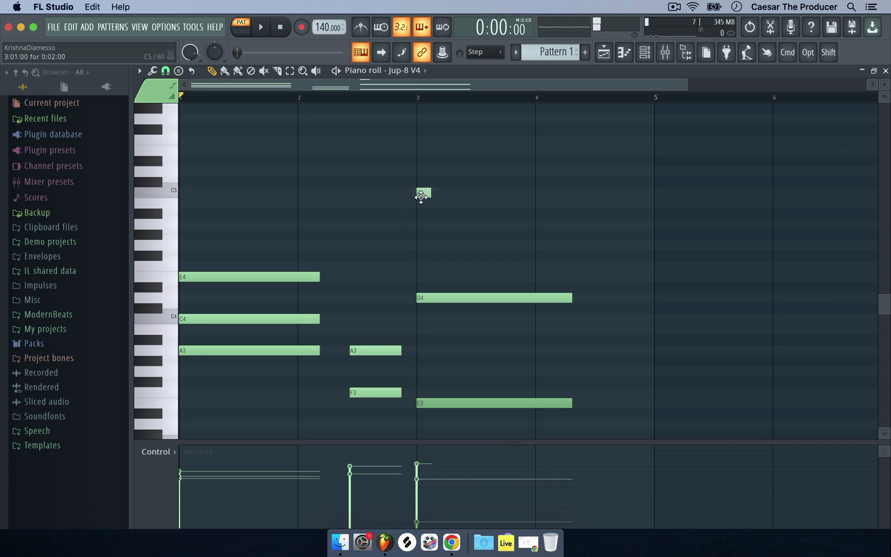
right_click(426, 195)
click(420, 206)
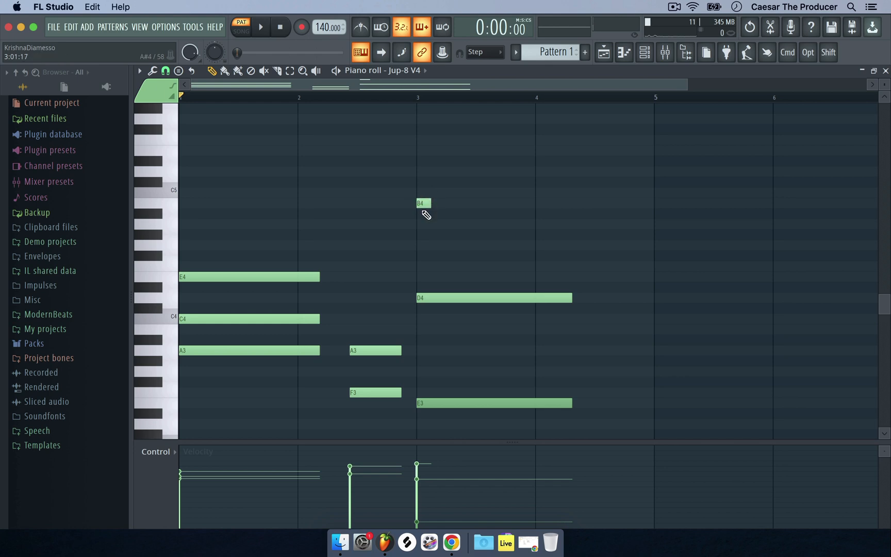
right_click(425, 205)
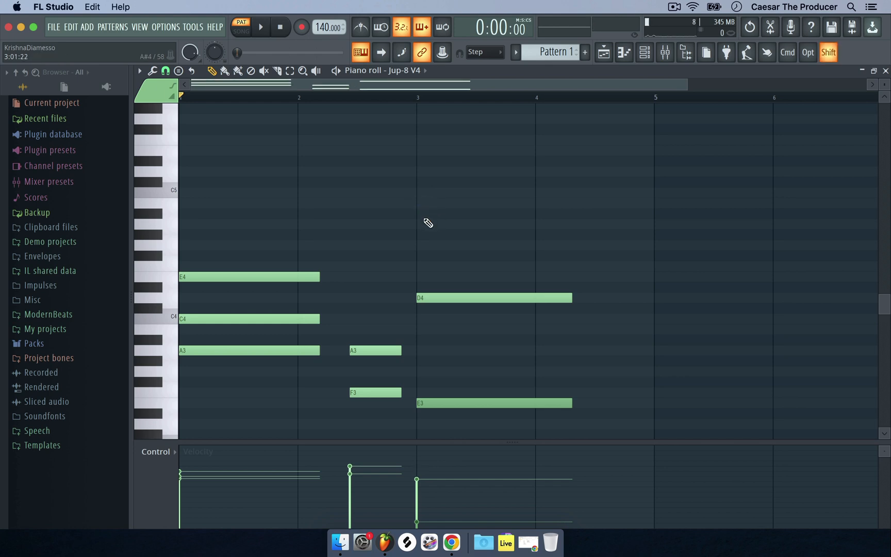
Draw an A4 note at bar 3, stretch it to two bars and back to one, and delete it.
click(825, 54)
click(420, 224)
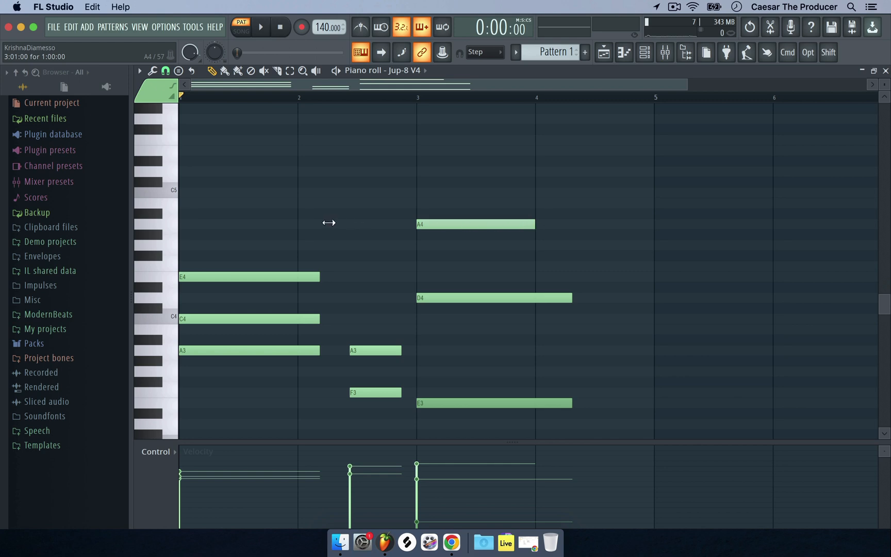
drag(534, 224, 639, 223)
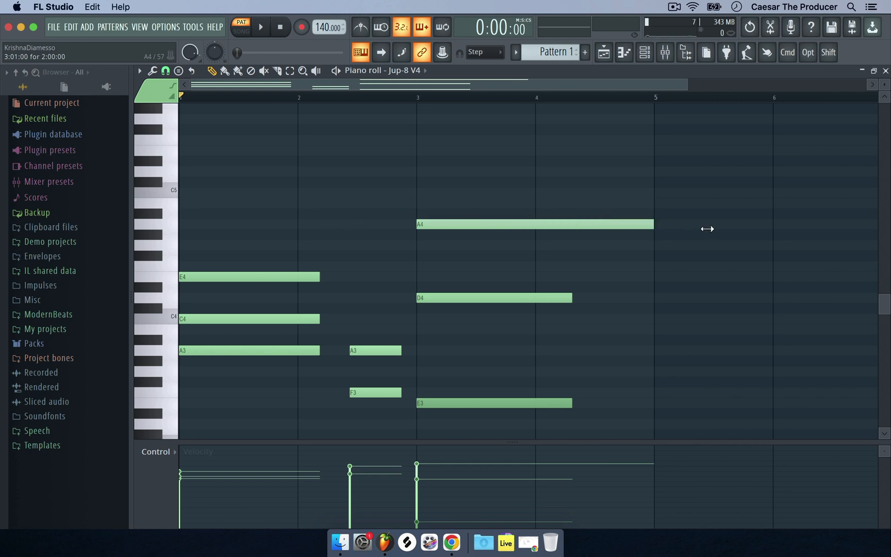
mouse_move(707, 229)
mouse_down()
mouse_move(733, 230)
mouse_move(274, 245)
mouse_up()
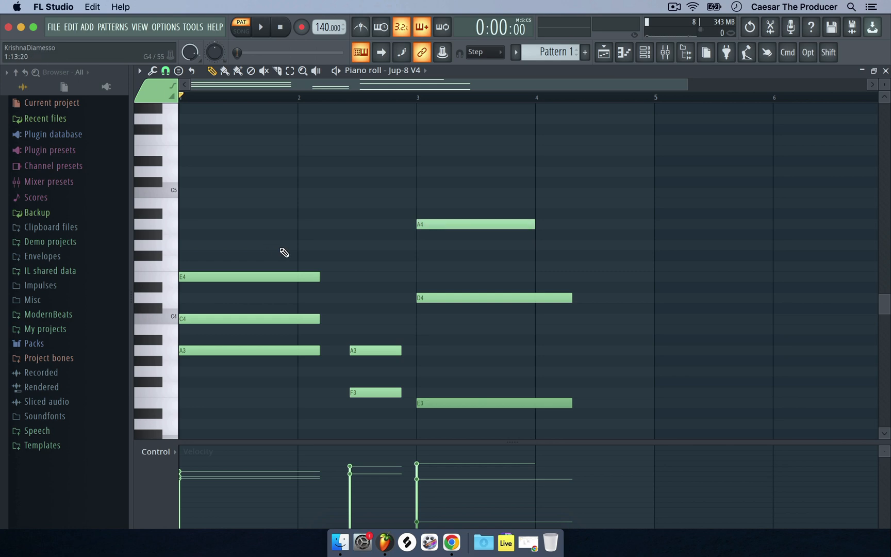
right_click(481, 223)
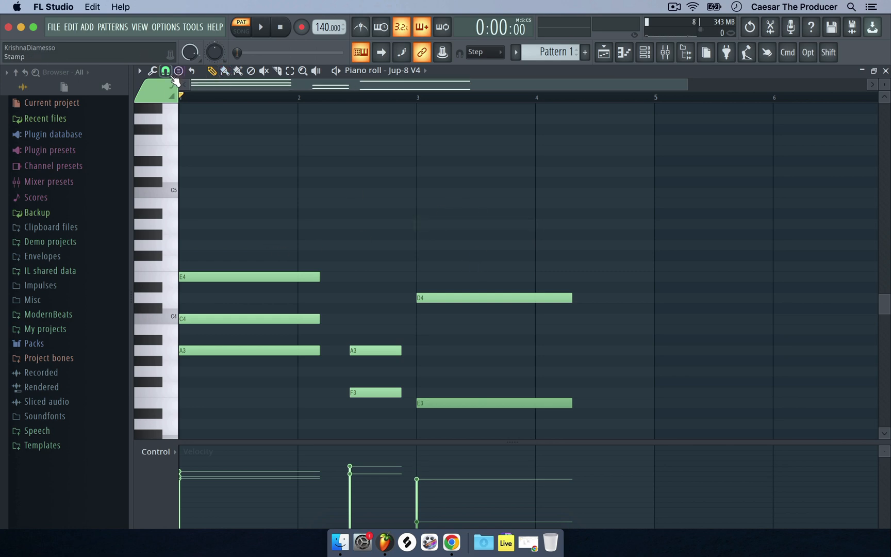
Set the grid snap to Beat, and draw and delete a one-bar A4 test note at bar 3.
click(165, 70)
click(179, 251)
click(420, 224)
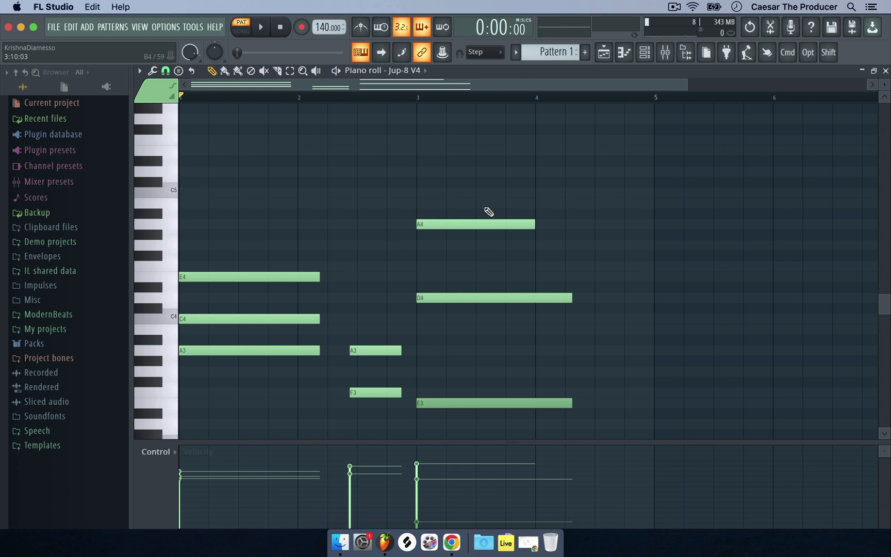
scroll(495, 207, down, 3)
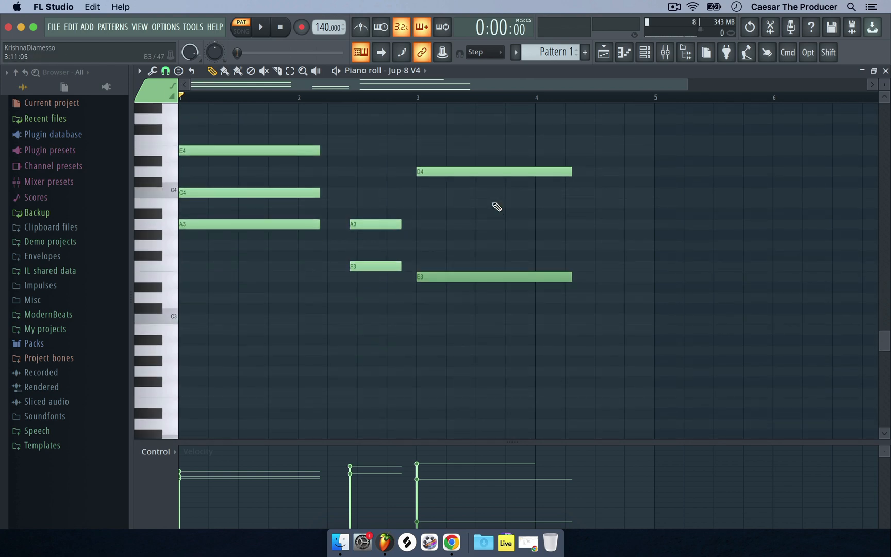
scroll(496, 207, right, 2)
scroll(360, 181, left, 5)
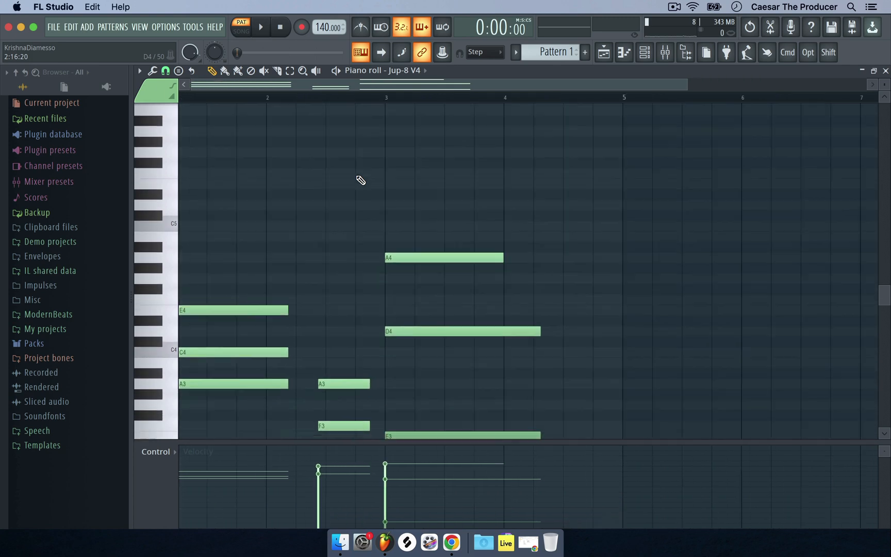
right_click(429, 254)
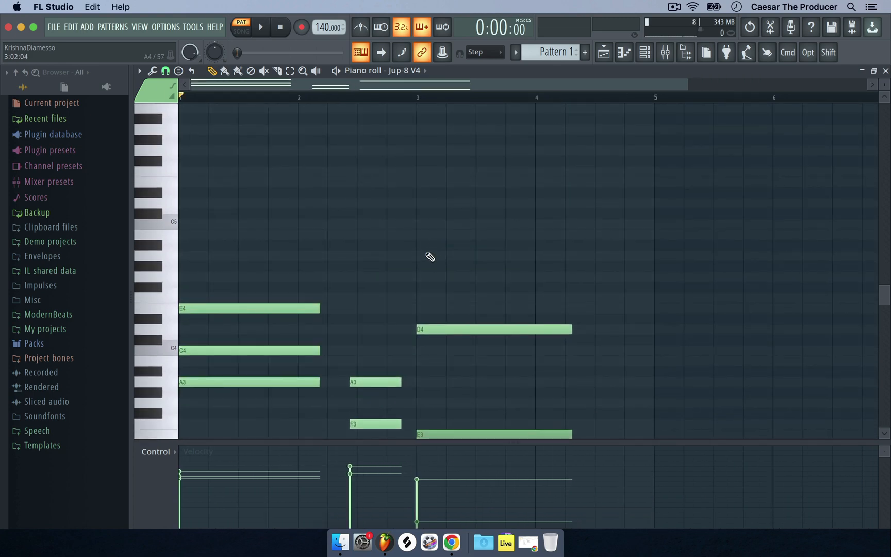
Draw a one-beat A4 note at the start of bar 3, try resizing its end and delete it.
key(shift)
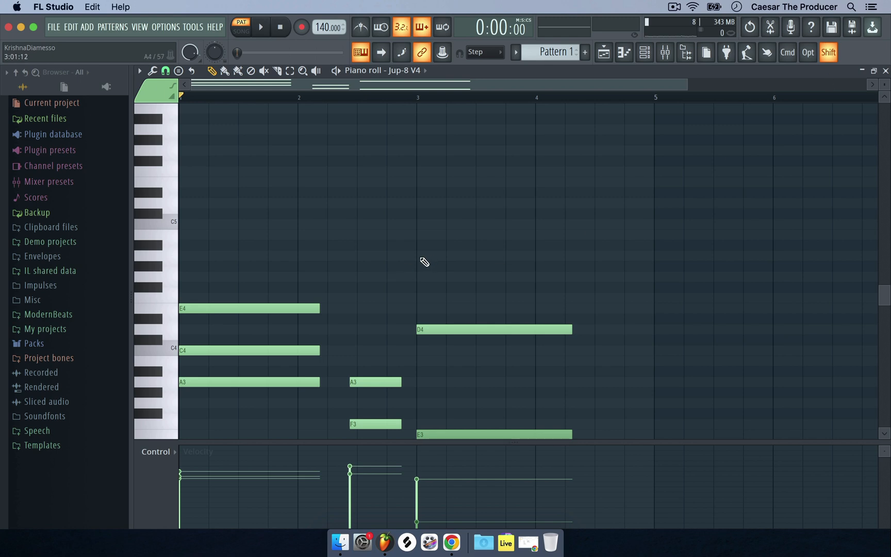
shift+click(421, 258)
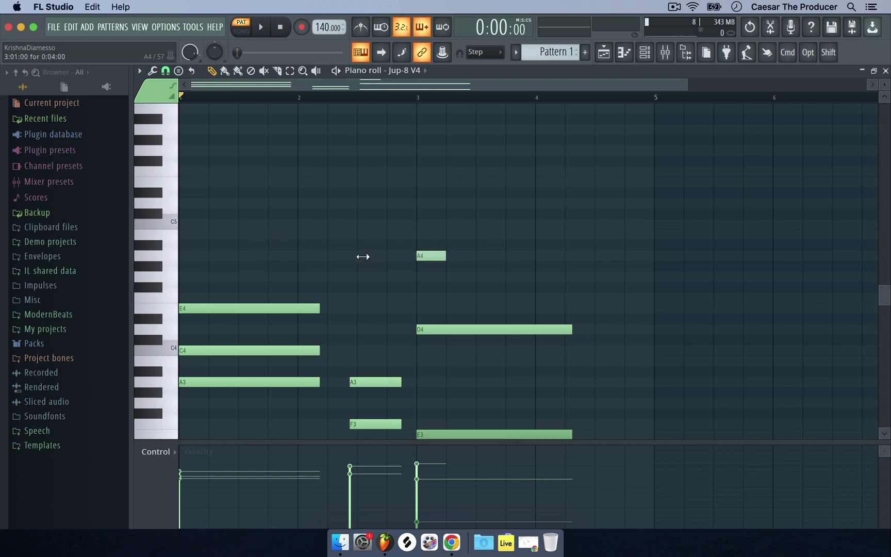
mouse_move(446, 255)
mouse_down()
mouse_move(538, 253)
mouse_move(447, 255)
mouse_up()
right_click(441, 254)
Set the grid snap to 1/4 beat and draw a one-step B4 note at the start of bar 3.
click(165, 71)
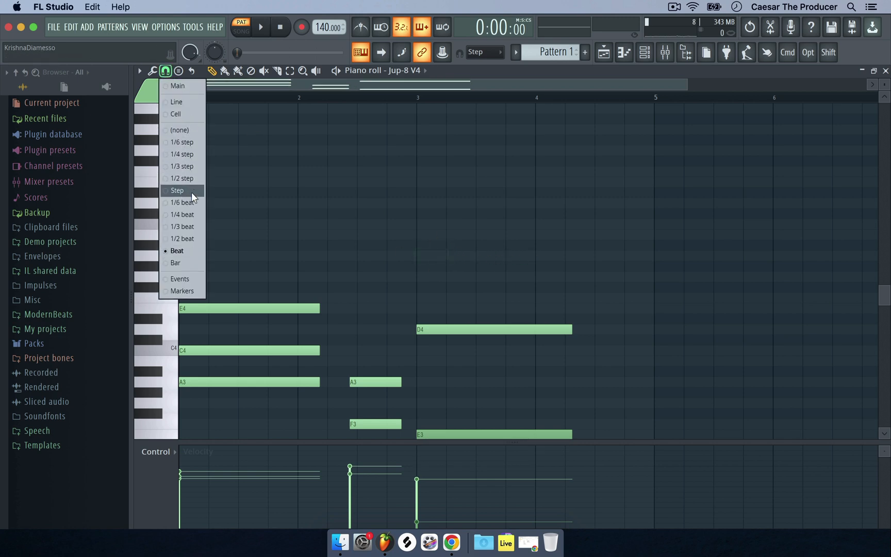
click(191, 213)
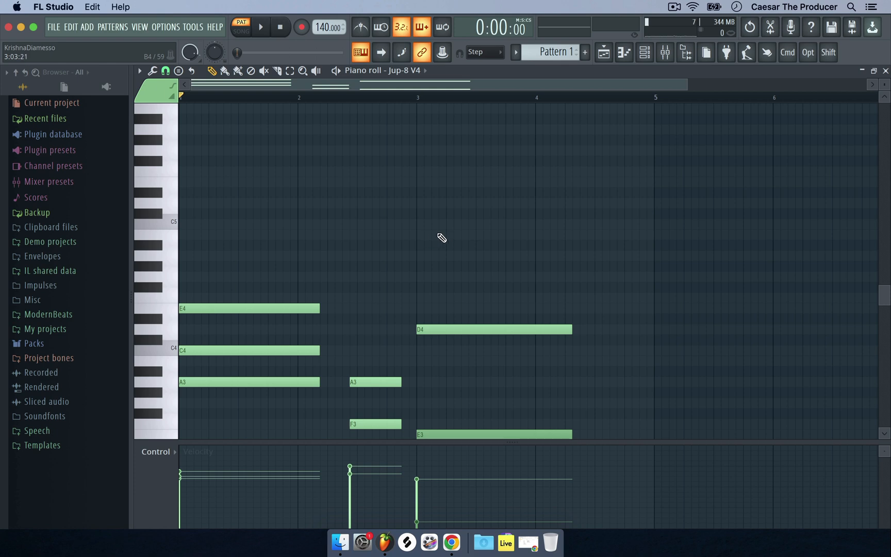
key(shift)
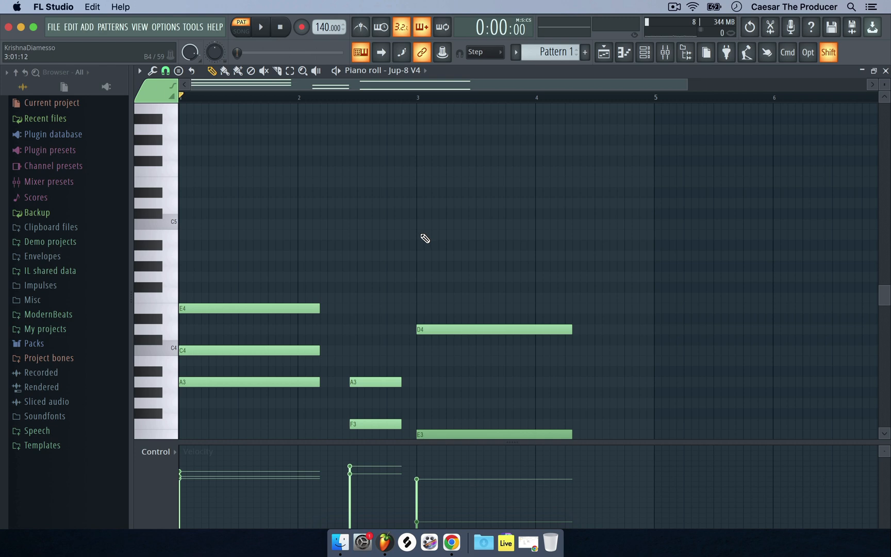
shift+click(422, 235)
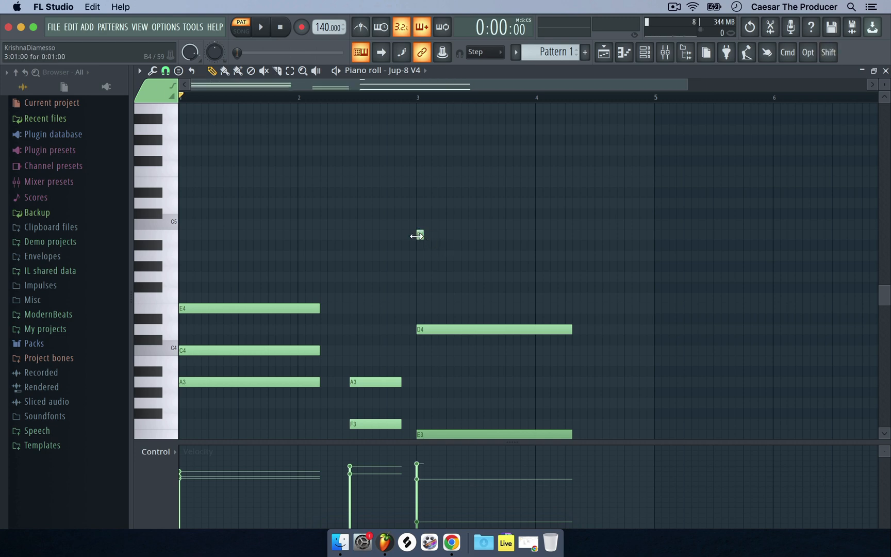
Try resizing the B4 test note at the start of bar 3 and delete it.
drag(431, 235, 409, 227)
right_click(421, 235)
scroll(364, 224, down, 1)
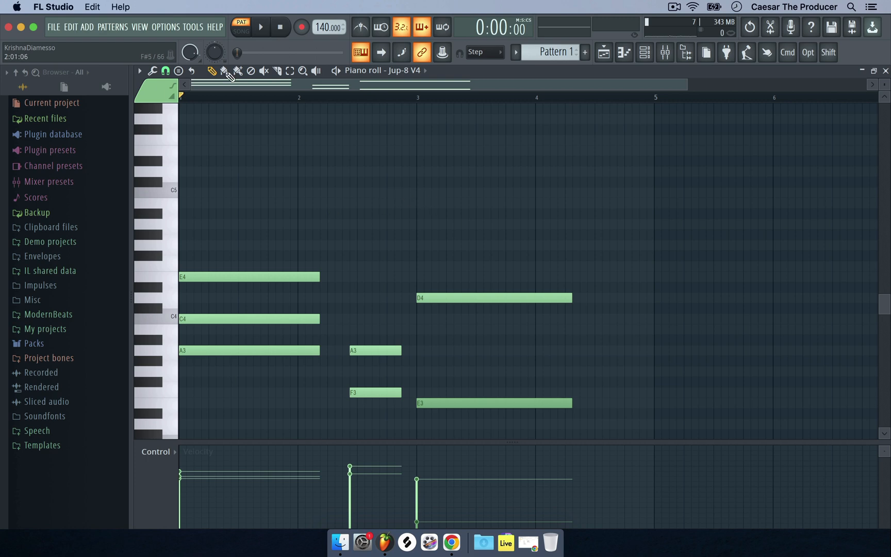
Set the piano roll snap to Bar, quick quantize the recorded notes and undo the quantize.
click(166, 71)
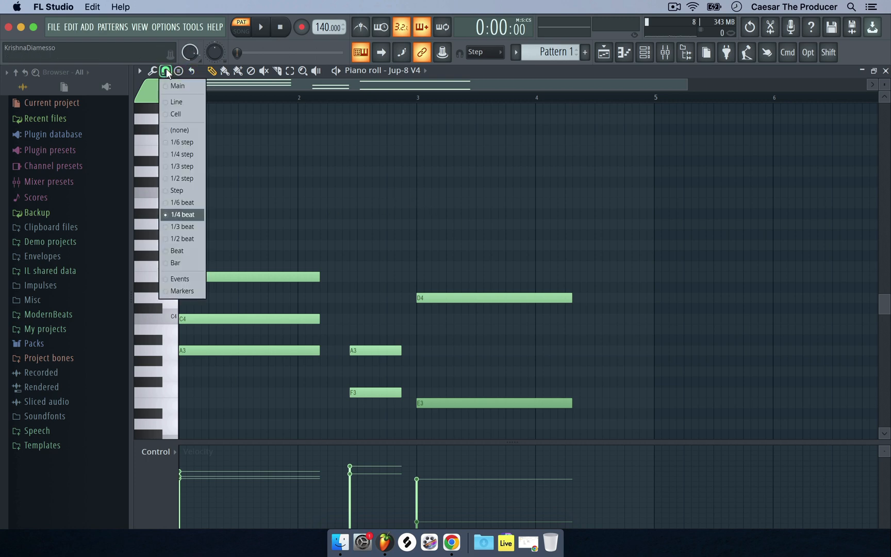
click(180, 262)
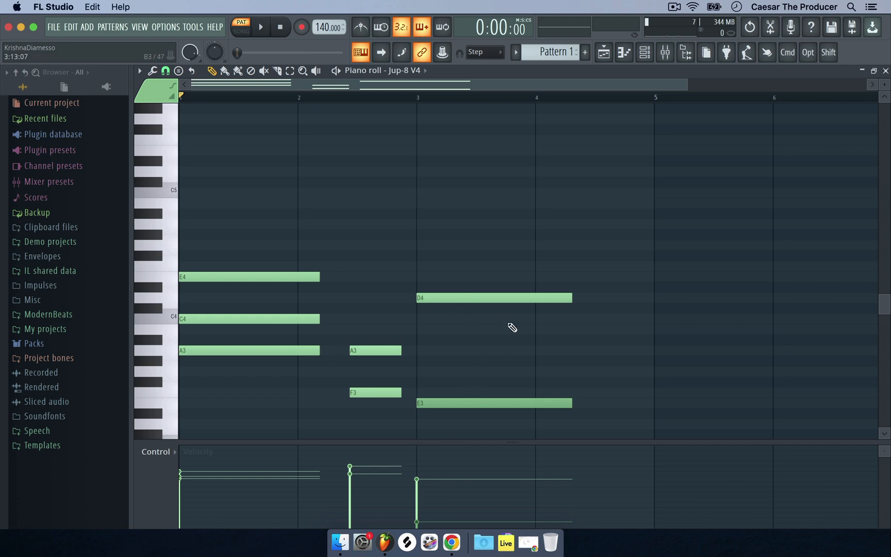
click(152, 71)
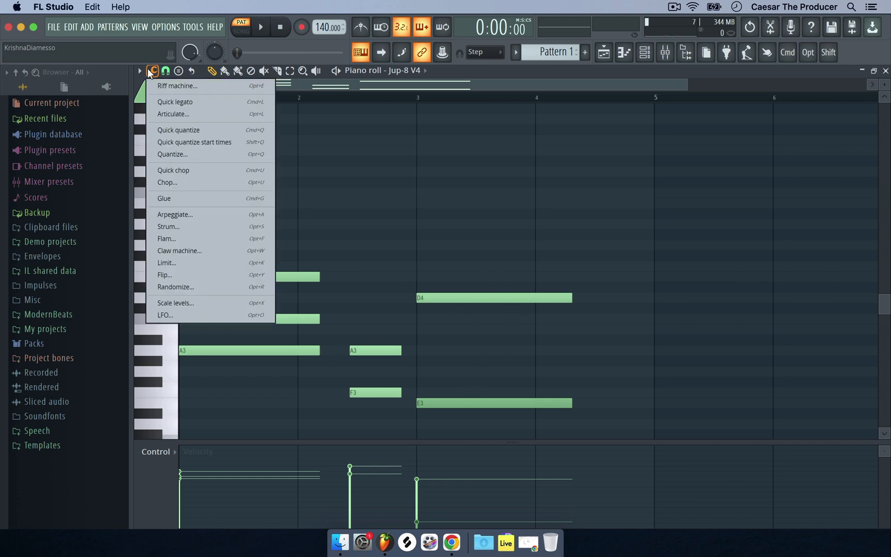
click(177, 130)
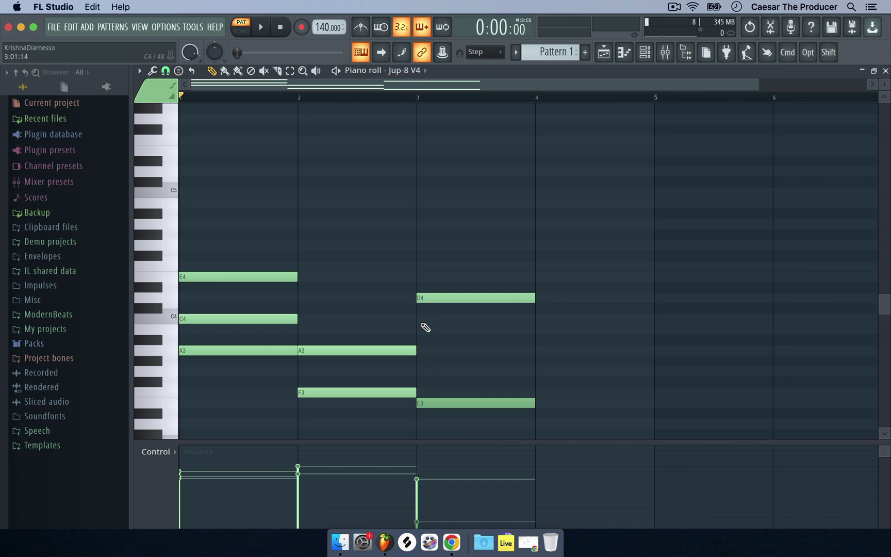
key(super+z)
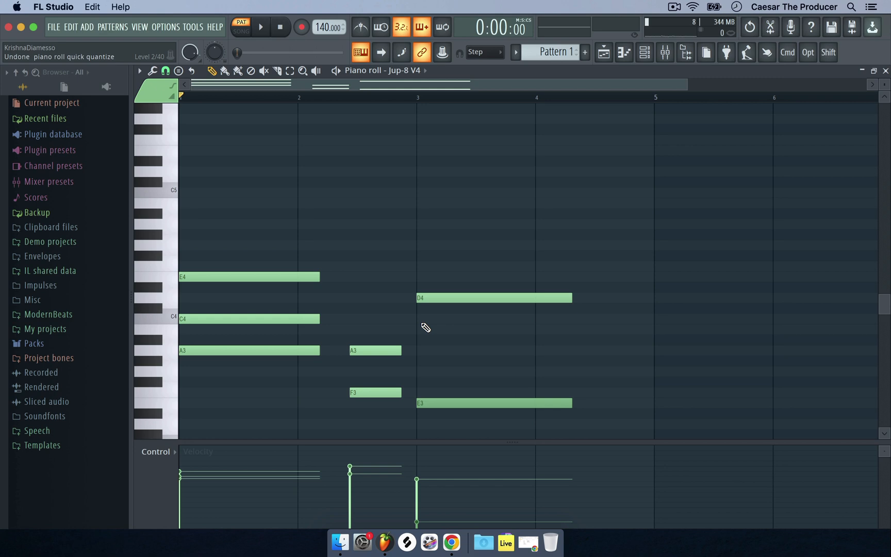
Set the piano roll snap to Step and switch it to follow the Main snap.
click(166, 70)
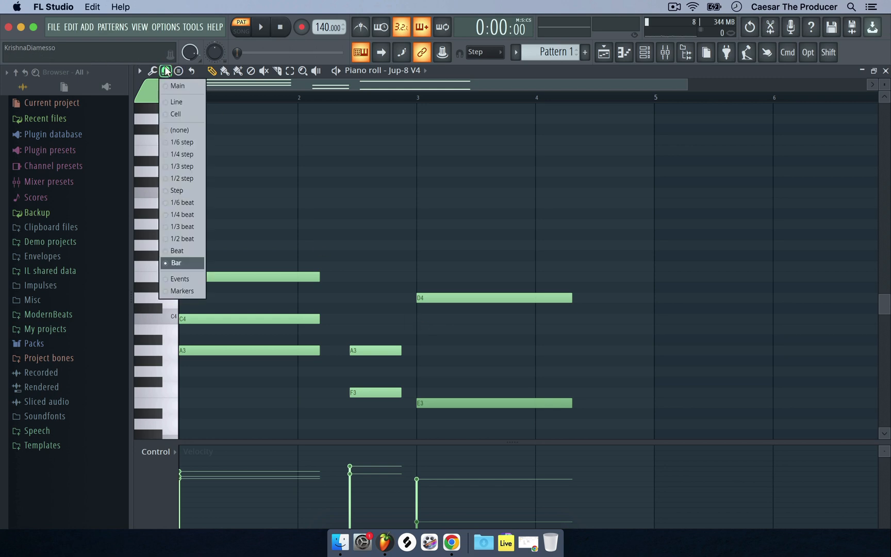
click(188, 191)
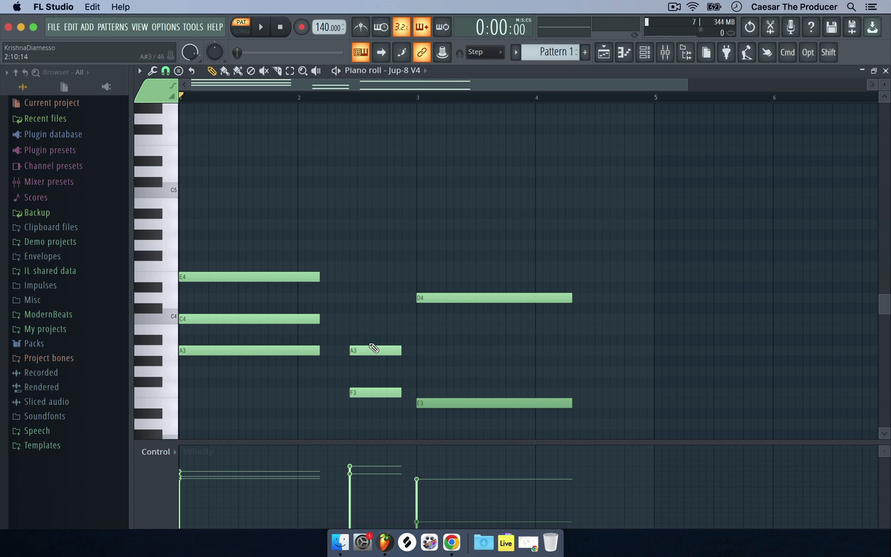
click(157, 71)
click(165, 72)
click(167, 72)
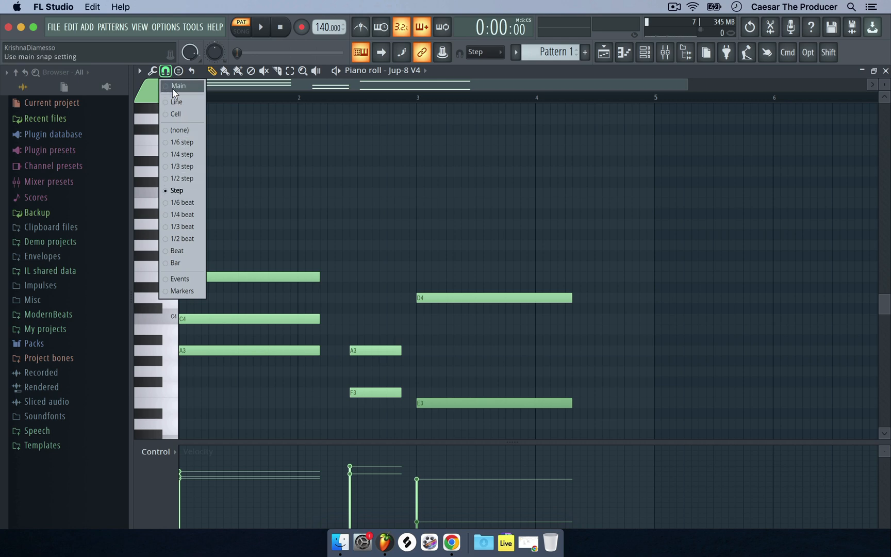
click(168, 86)
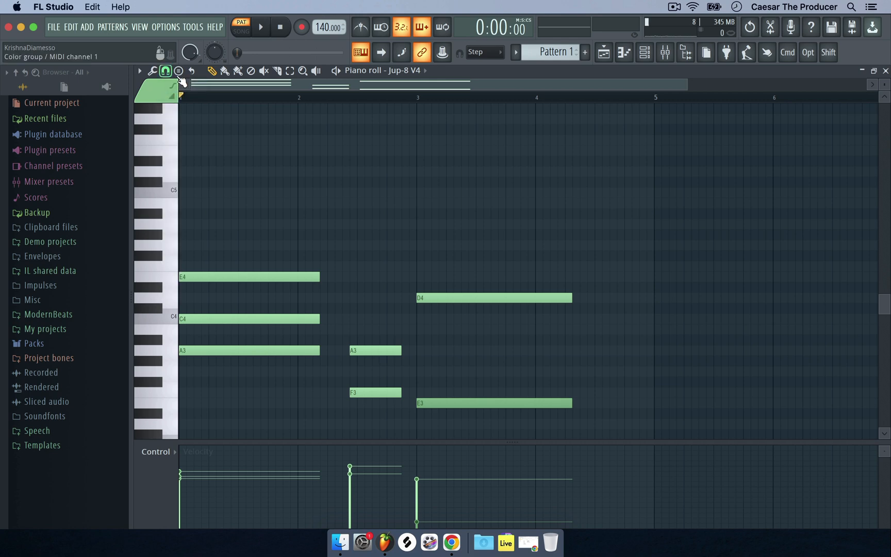
Try the global snap at Bar and Beat, and return it to Step.
click(490, 52)
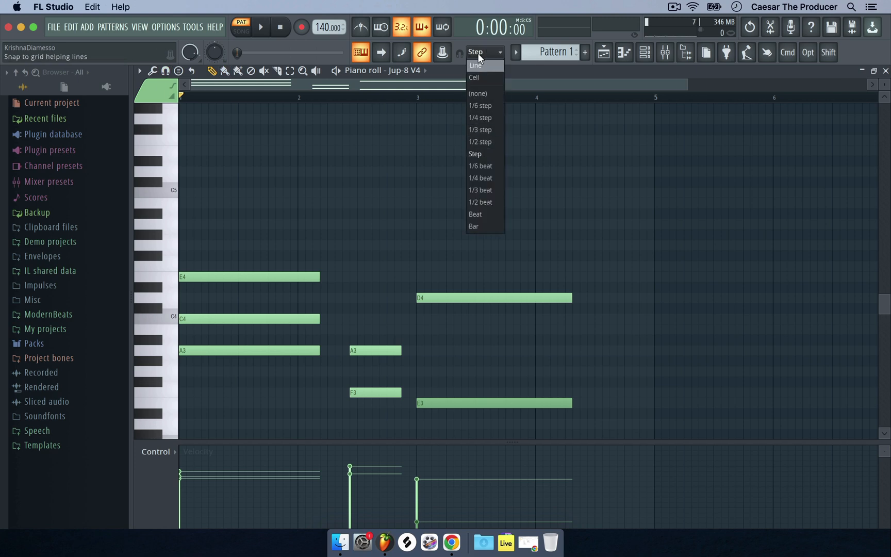
click(480, 54)
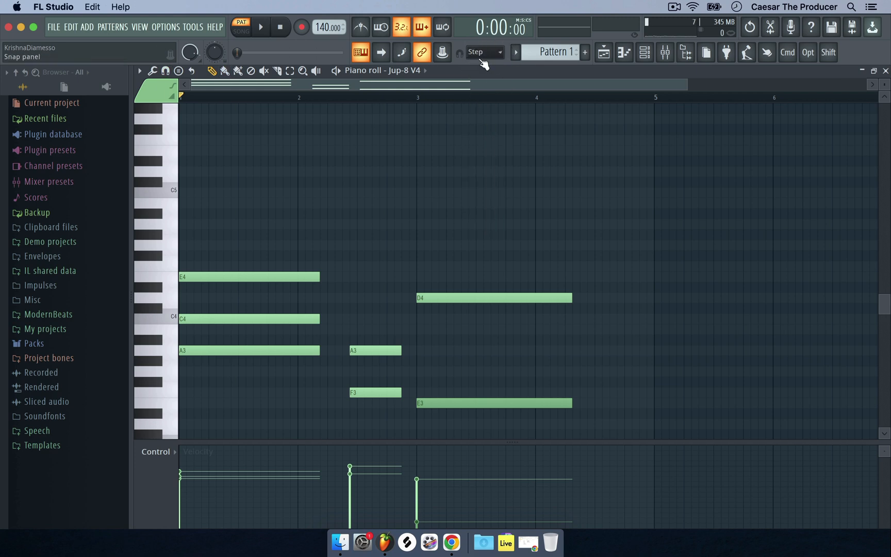
click(482, 52)
click(491, 226)
click(479, 52)
click(494, 214)
click(490, 49)
click(482, 155)
Set the piano roll's own snap to Step, try 1/3 beat and return it to Step.
click(165, 70)
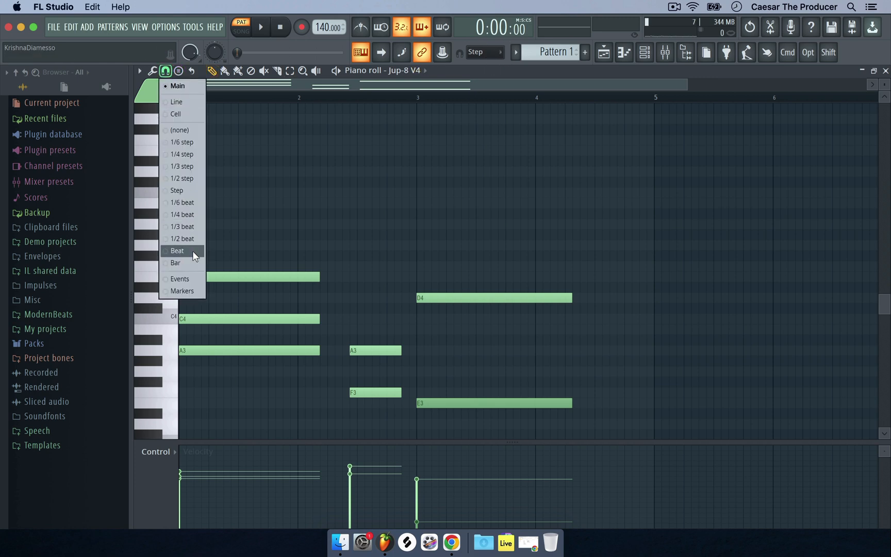
click(186, 192)
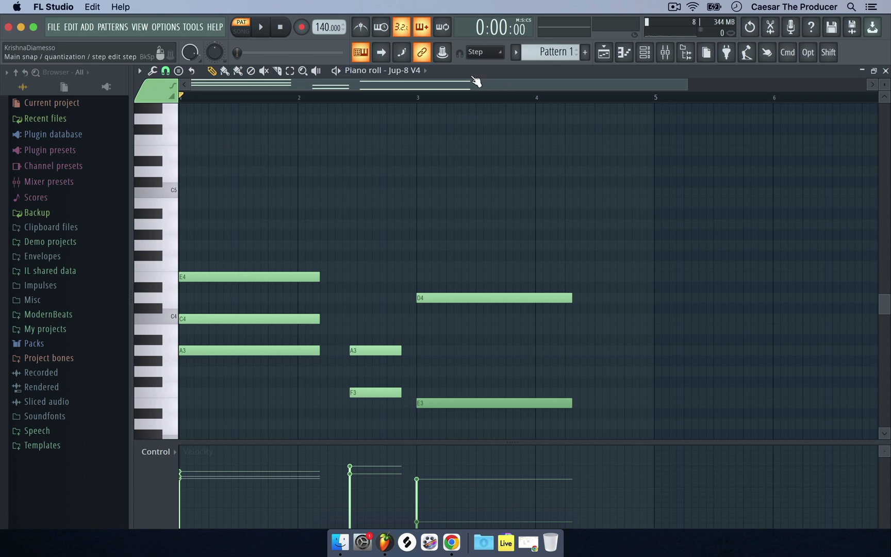
click(166, 73)
click(186, 227)
click(166, 72)
click(187, 190)
Close the piano roll and reopen it for the Jup-8 V4 channel.
click(156, 70)
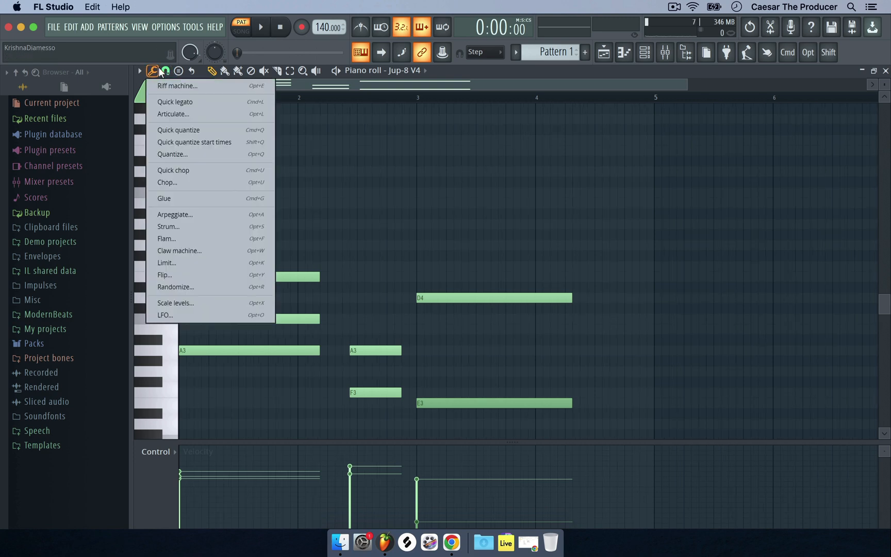
click(166, 72)
click(166, 72)
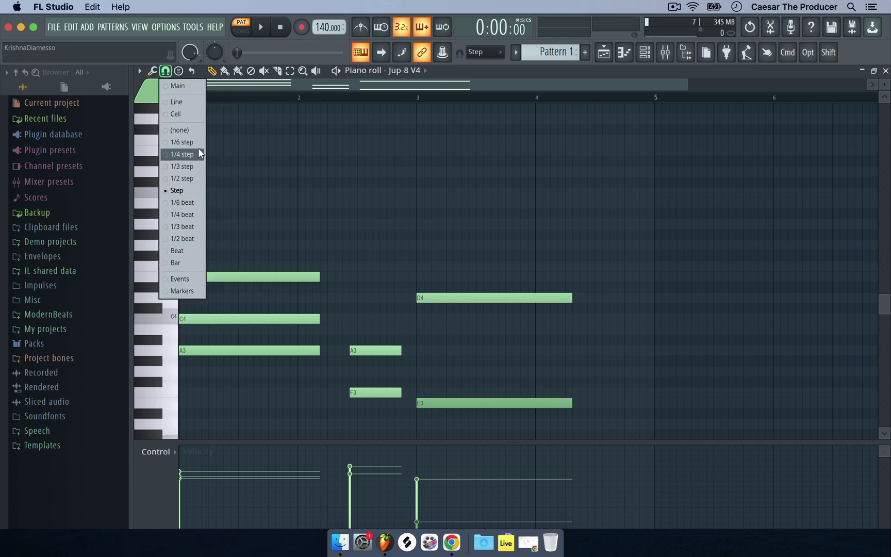
click(886, 71)
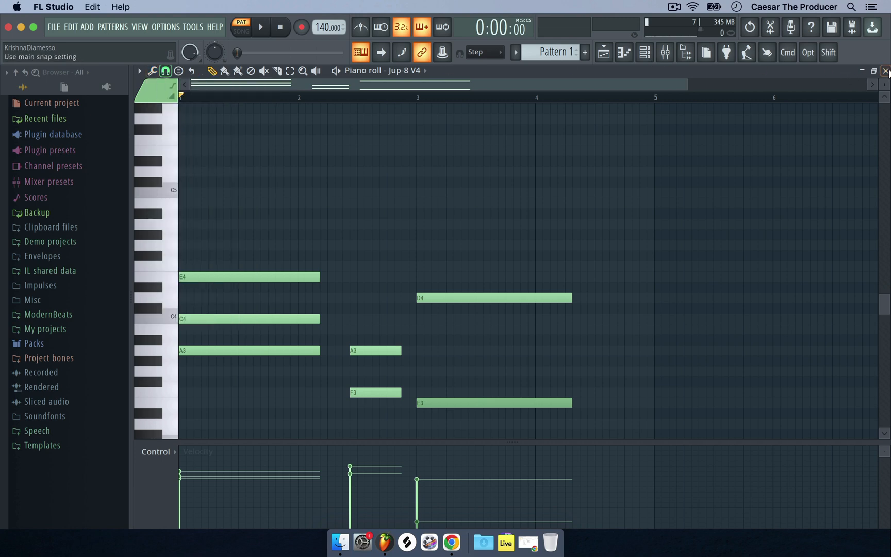
click(887, 71)
click(490, 266)
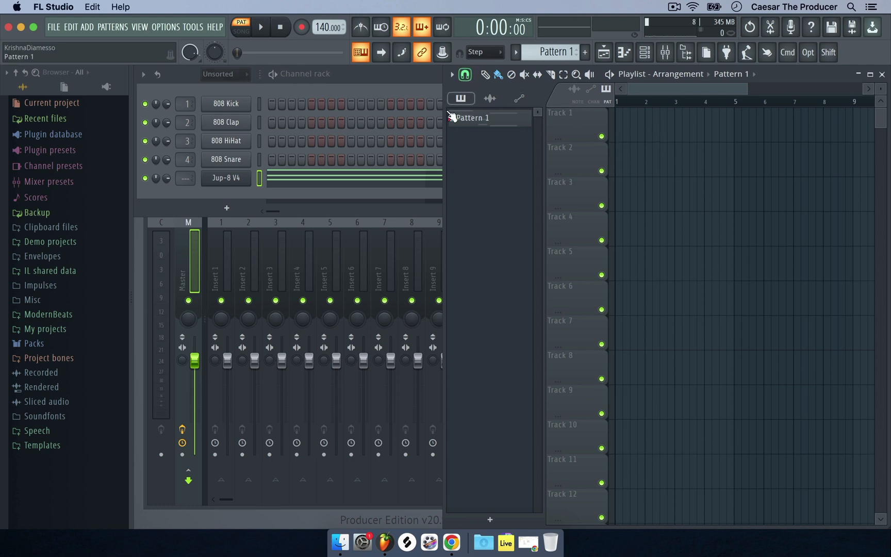
click(379, 186)
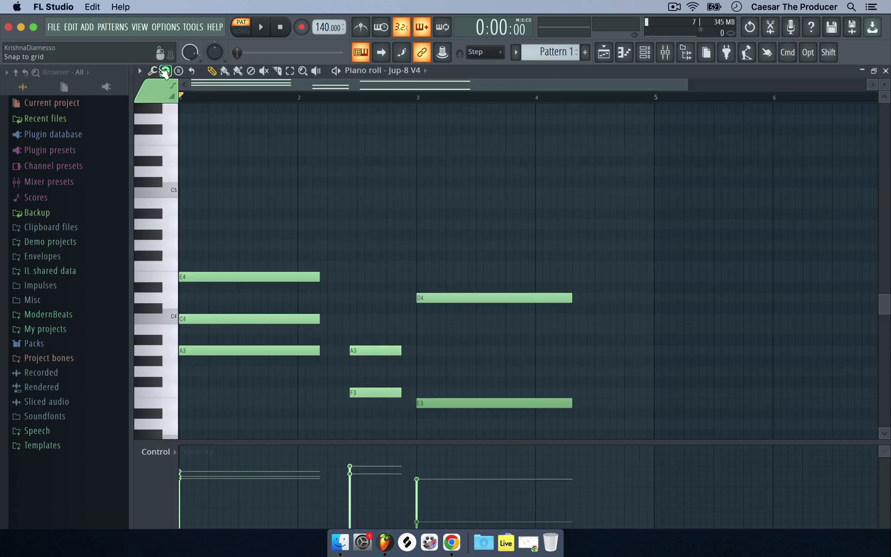
Open the piano roll quantizer to view its settings and close it without applying anything.
click(165, 71)
click(166, 71)
click(153, 72)
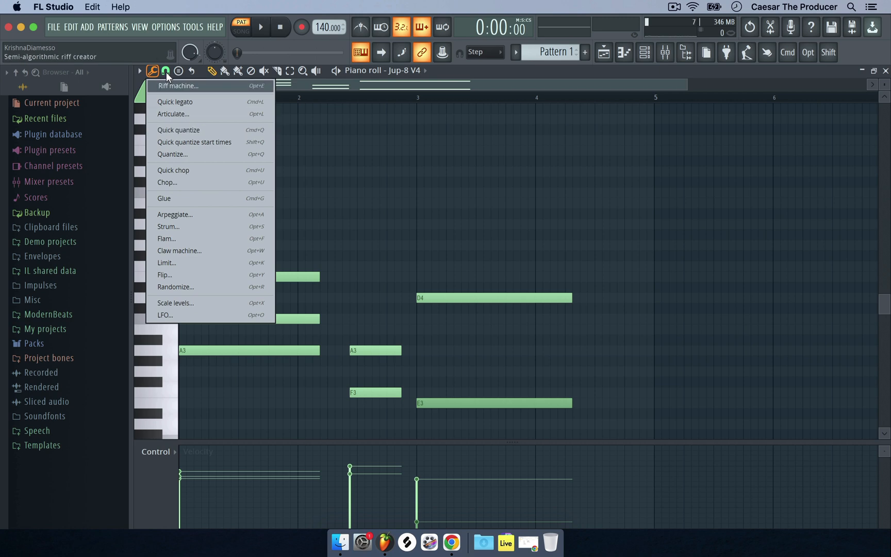
click(170, 155)
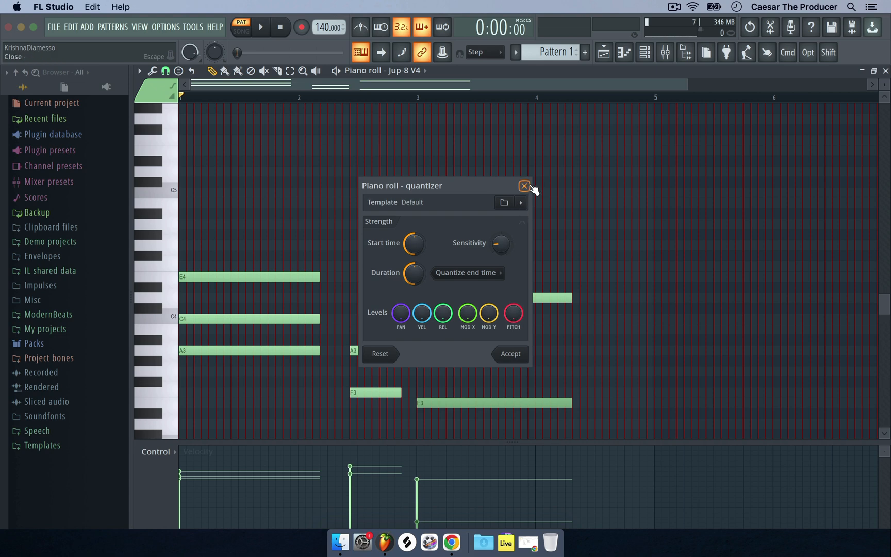
click(525, 185)
click(167, 72)
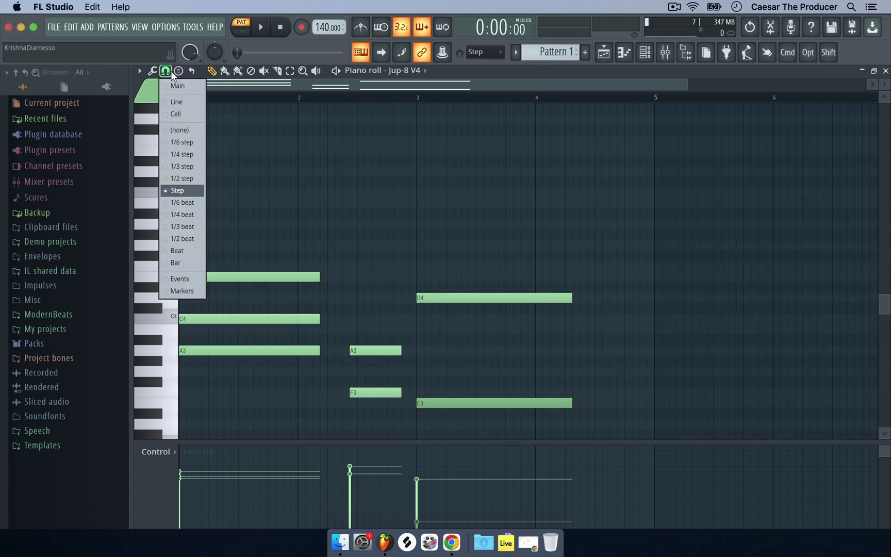
click(155, 71)
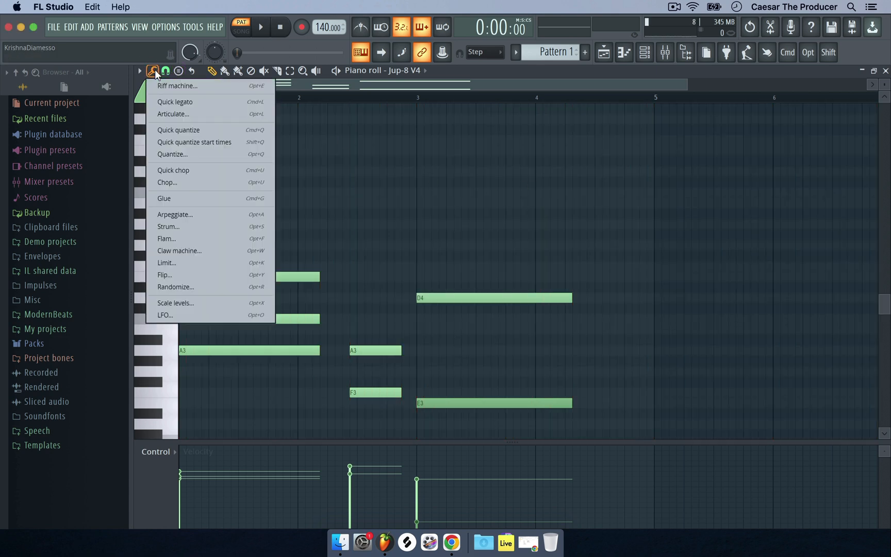
click(166, 68)
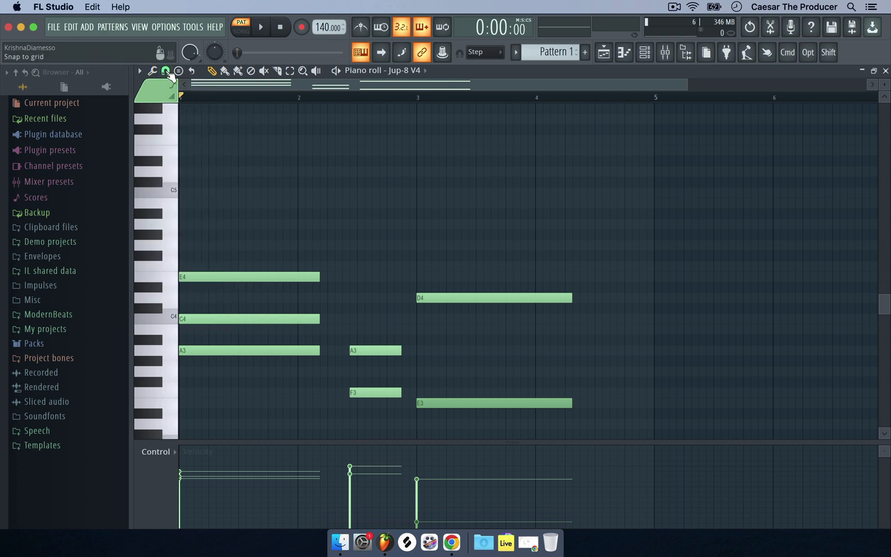
click(166, 71)
click(165, 68)
click(153, 69)
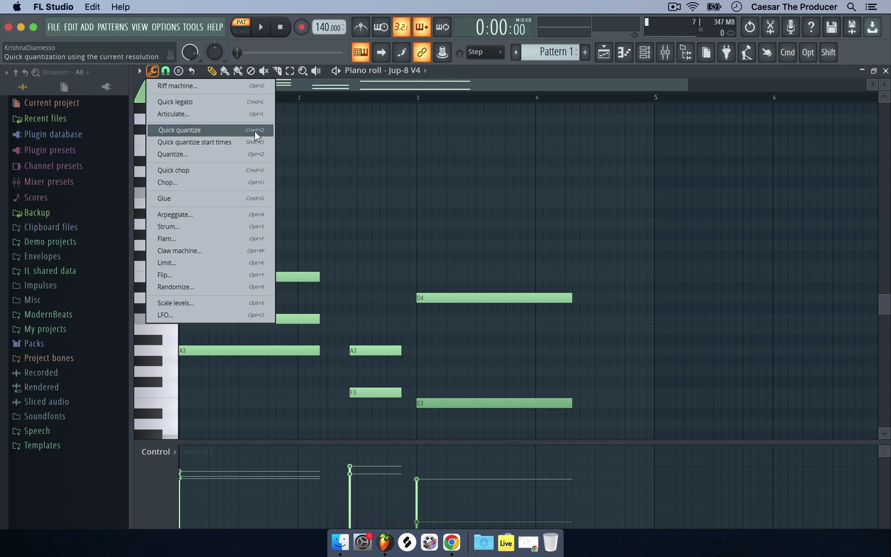
click(385, 167)
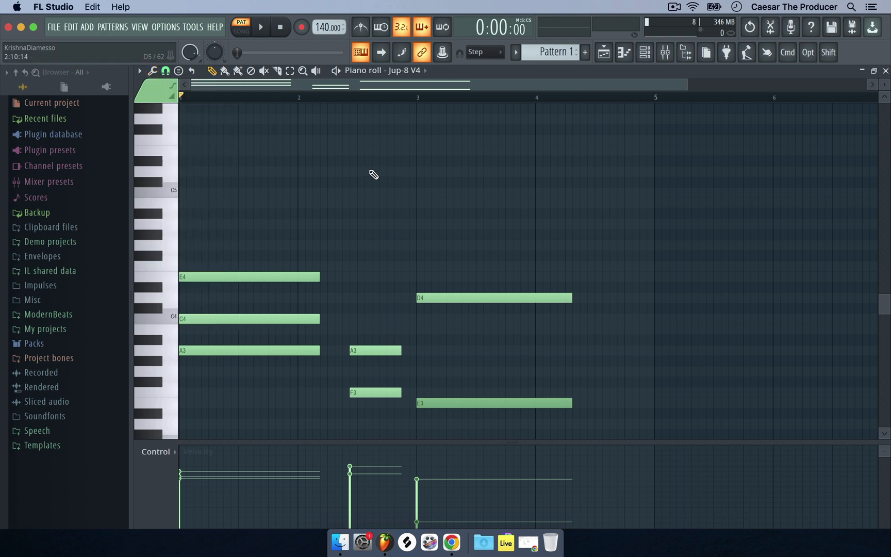
Choose the Major chord as the piano roll stamp, with only one stamp per selection.
click(179, 71)
click(180, 71)
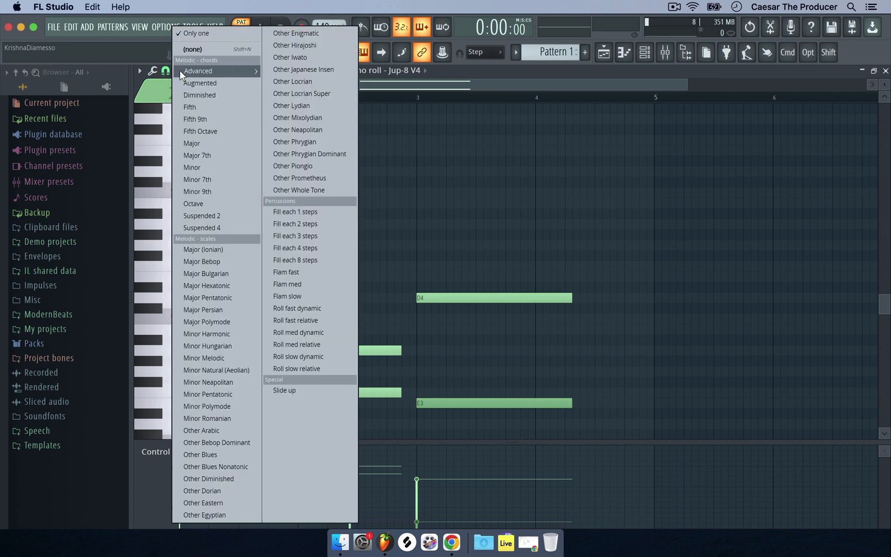
mouse_move(201, 68)
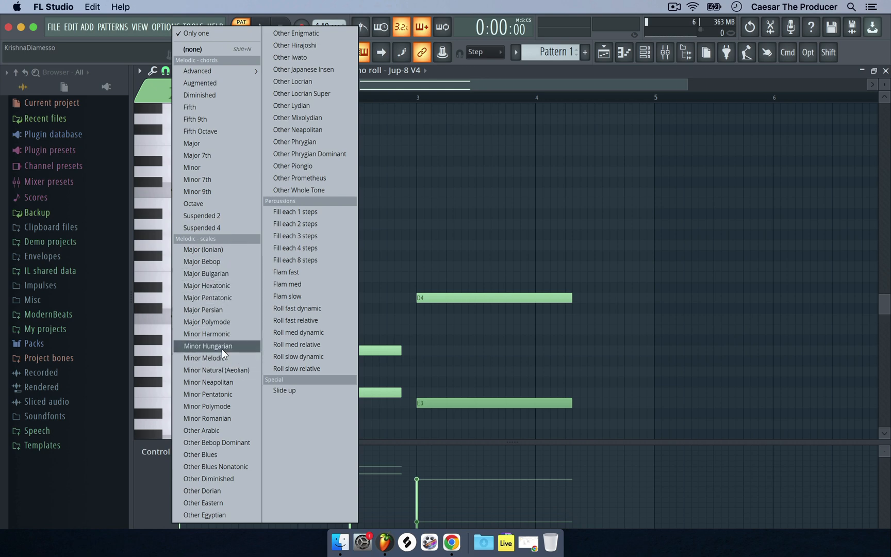
click(210, 145)
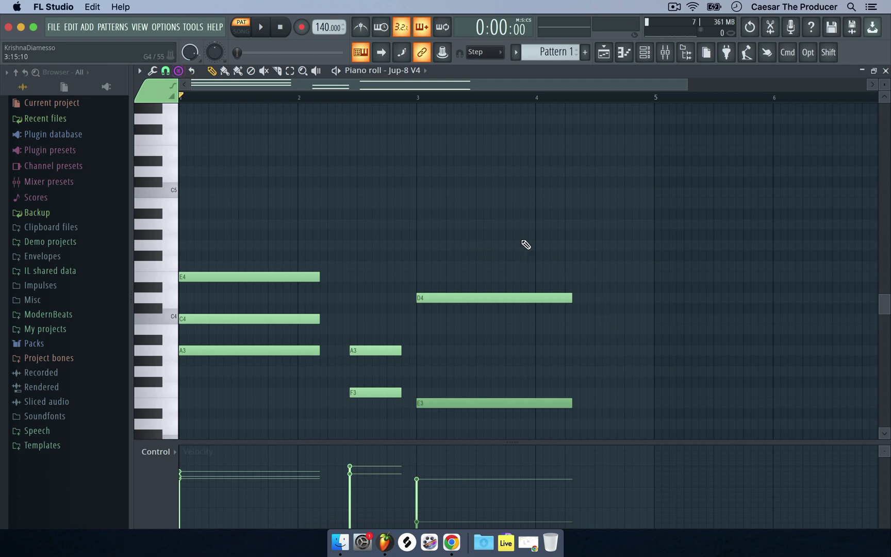
Audition the F4, C5, E5 and G5 keys on the piano roll keyboard.
click(164, 272)
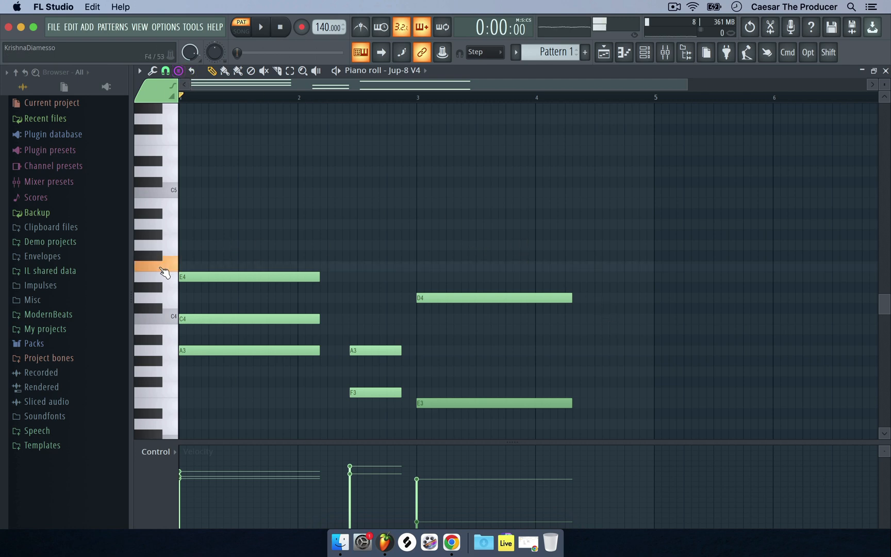
click(174, 199)
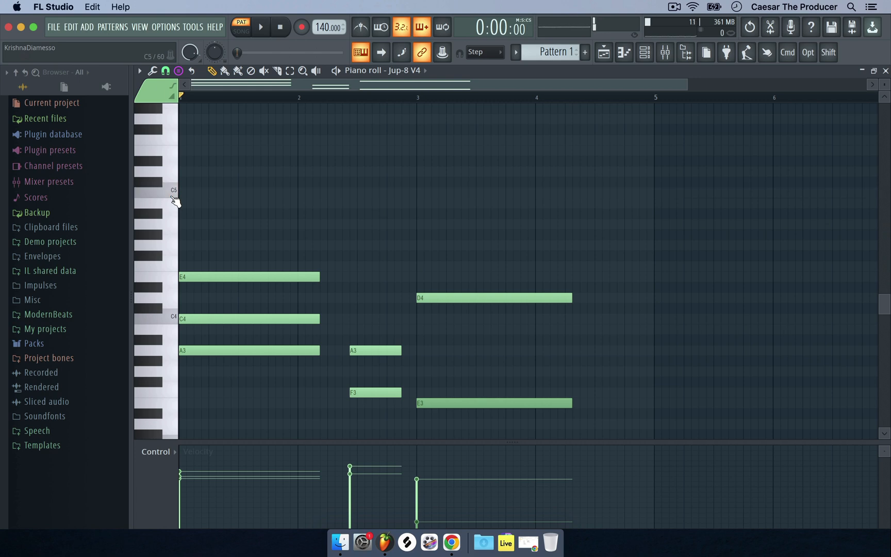
click(172, 165)
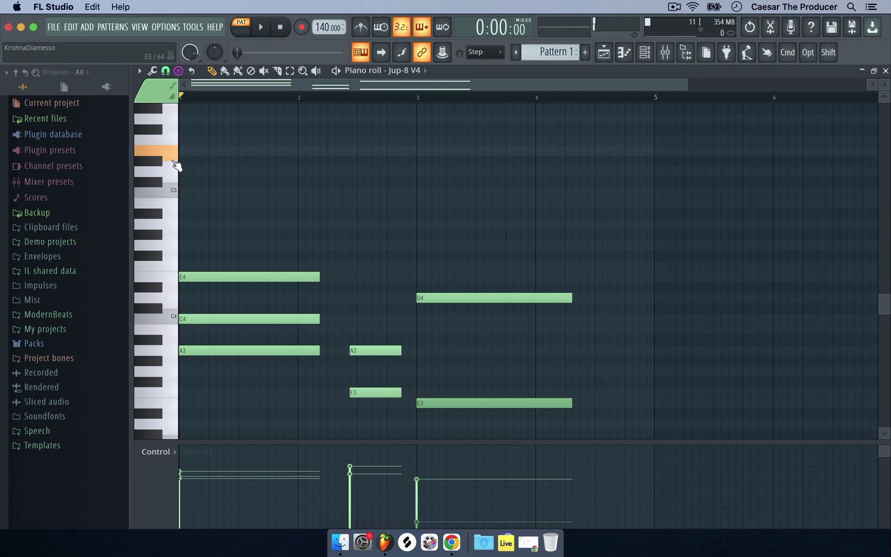
click(173, 126)
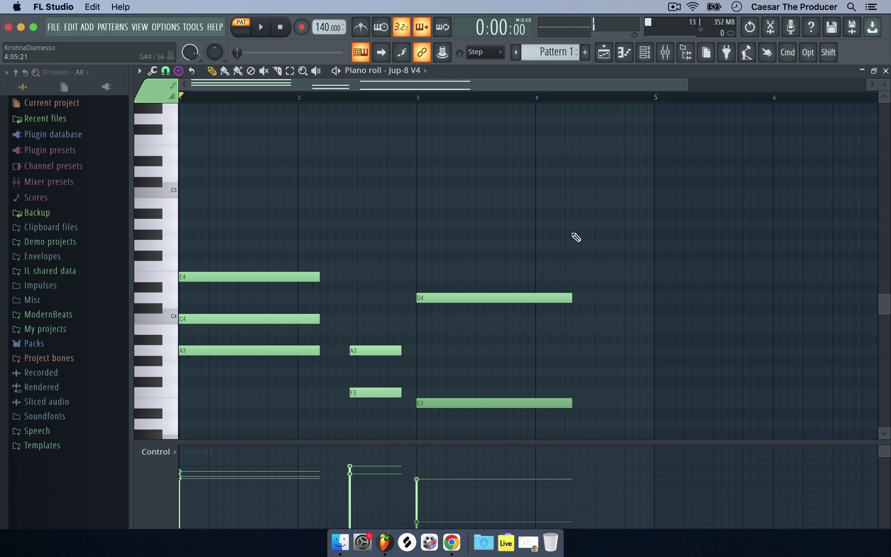
Stamp a one-step C5 major chord at the start of bar 4.
click(539, 193)
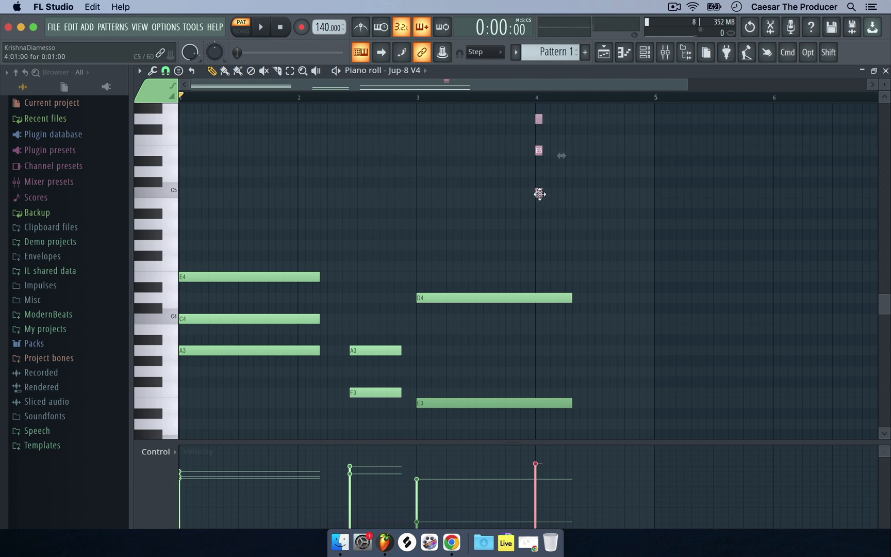
scroll(573, 192, up, 3)
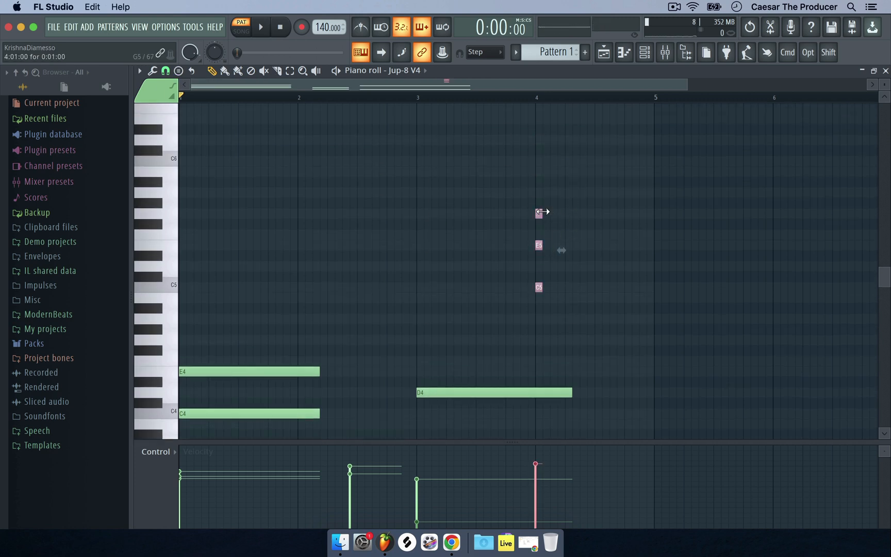
Lengthen the stamped C5 major chord at bar 4 to about 11 steps and deselect it.
drag(542, 213, 614, 213)
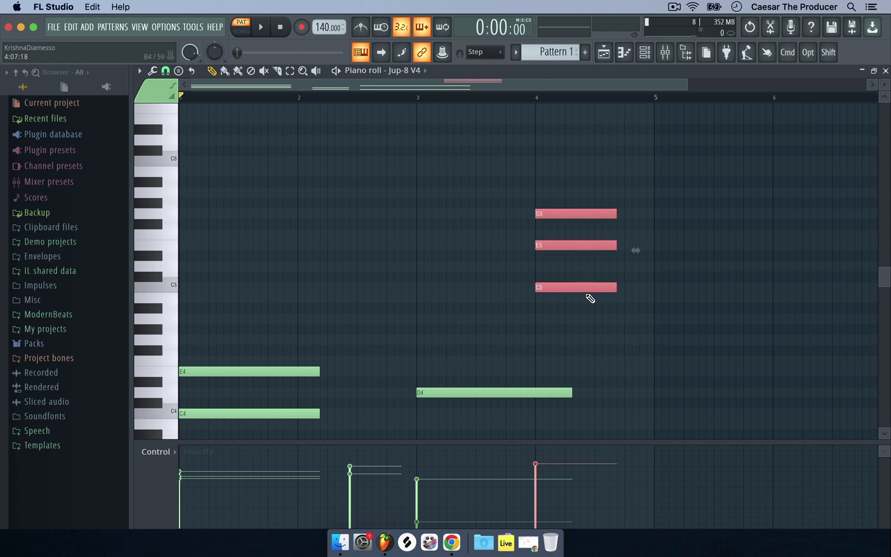
click(565, 156)
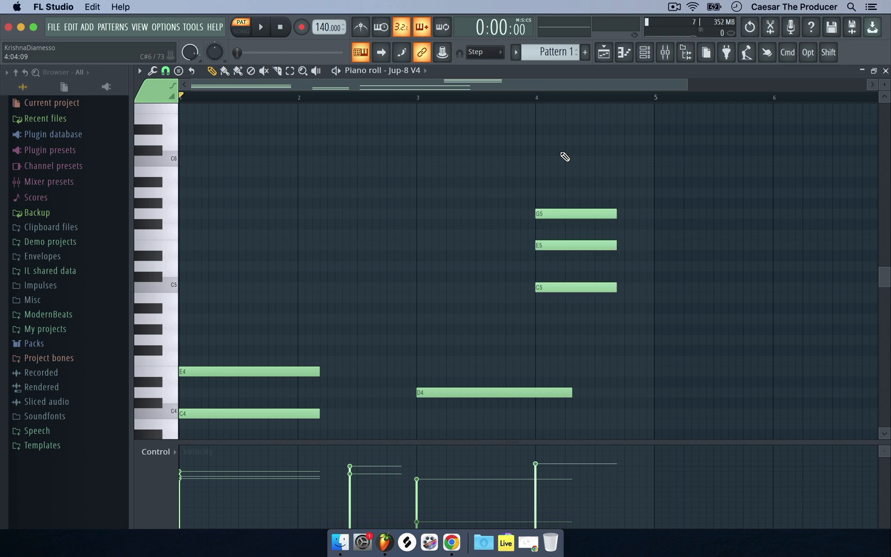
Look through the advanced chord types in the piano roll stamp list and close it without choosing one.
click(178, 71)
mouse_move(217, 71)
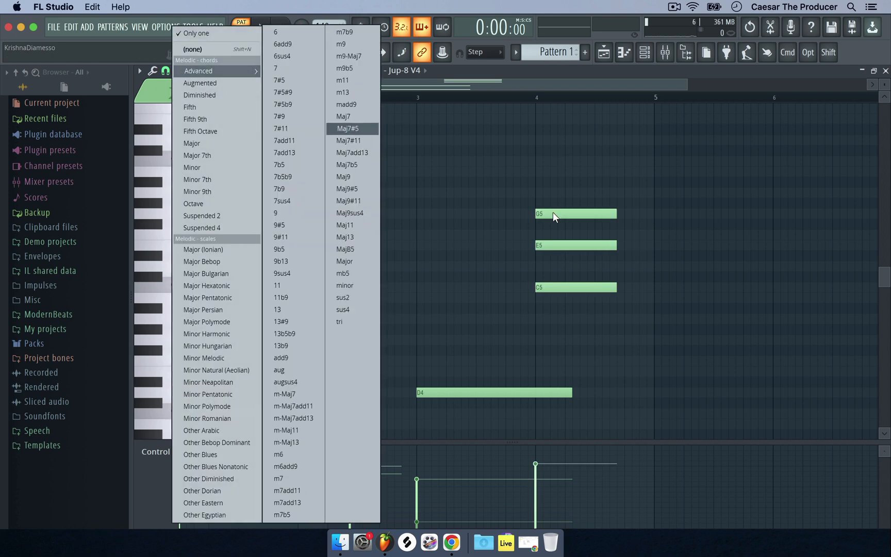
click(566, 177)
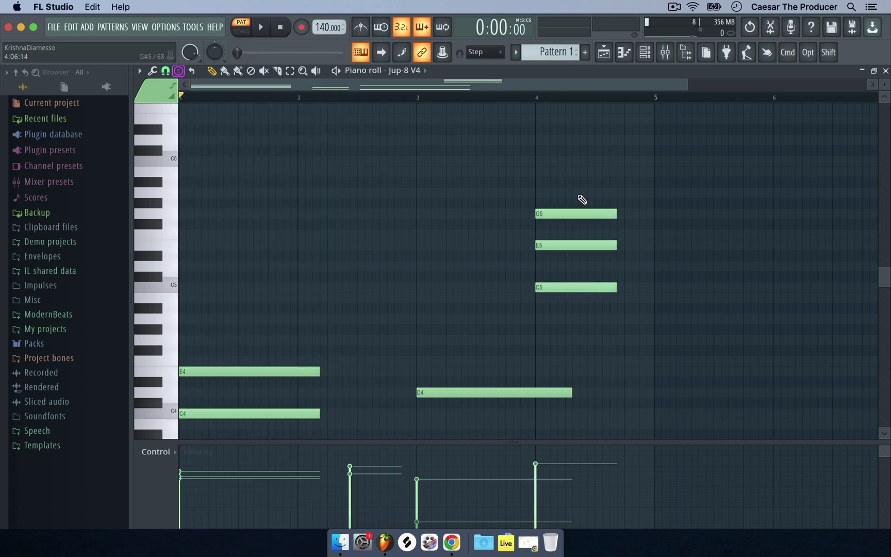
Resize the bar 4 chord as a group to about 13 steps and delete the whole chord.
drag(619, 246, 609, 250)
drag(600, 288, 596, 288)
drag(594, 214, 631, 214)
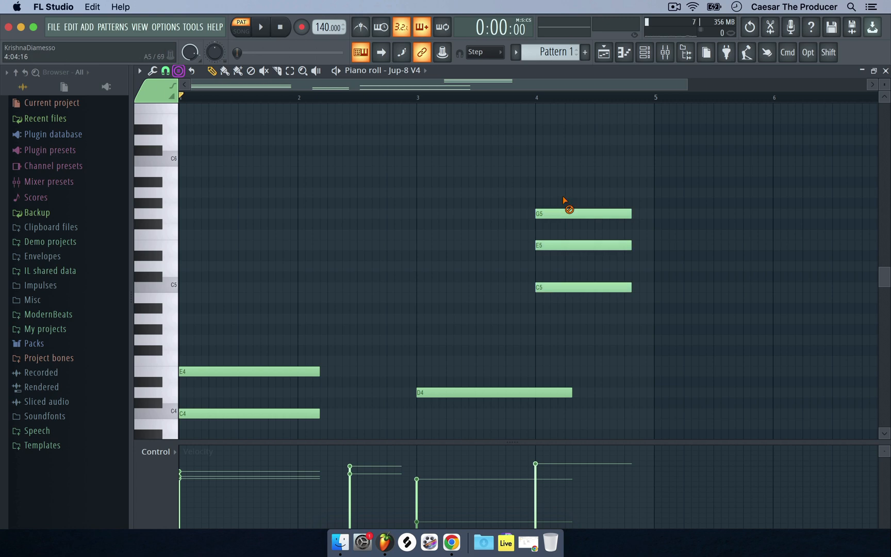
right_click(561, 213)
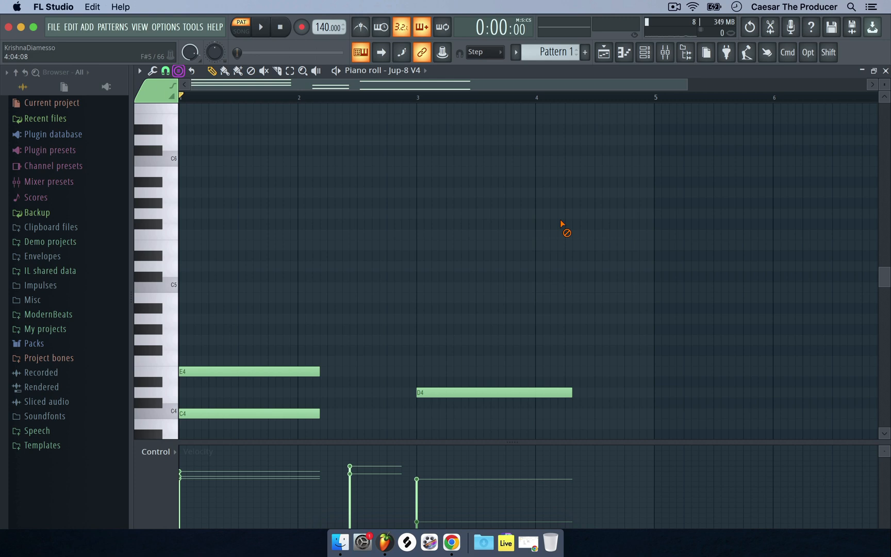
Set the piano roll stamp to none so notes are placed individually.
click(180, 72)
mouse_move(181, 72)
click(195, 48)
Draw separate 13-step C5, E5 and G5 notes at the start of bar 4 and delete all three again.
click(536, 287)
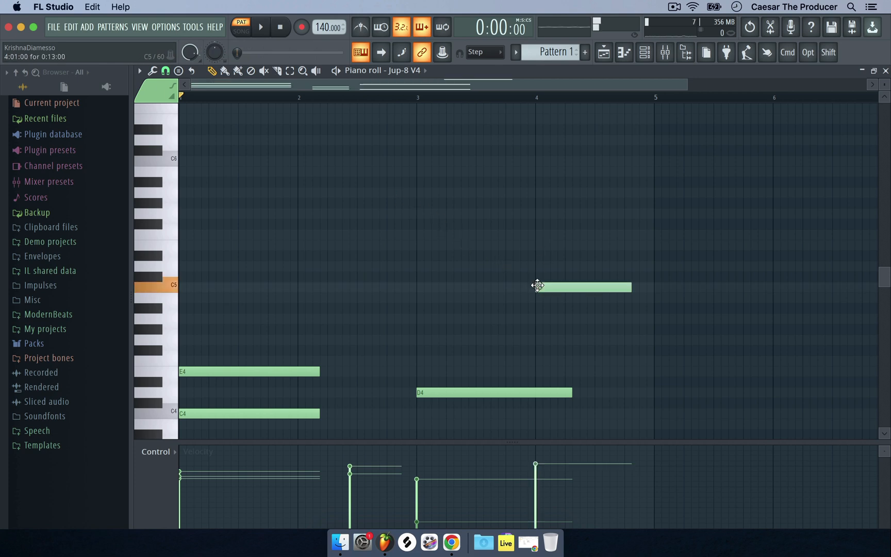
click(539, 246)
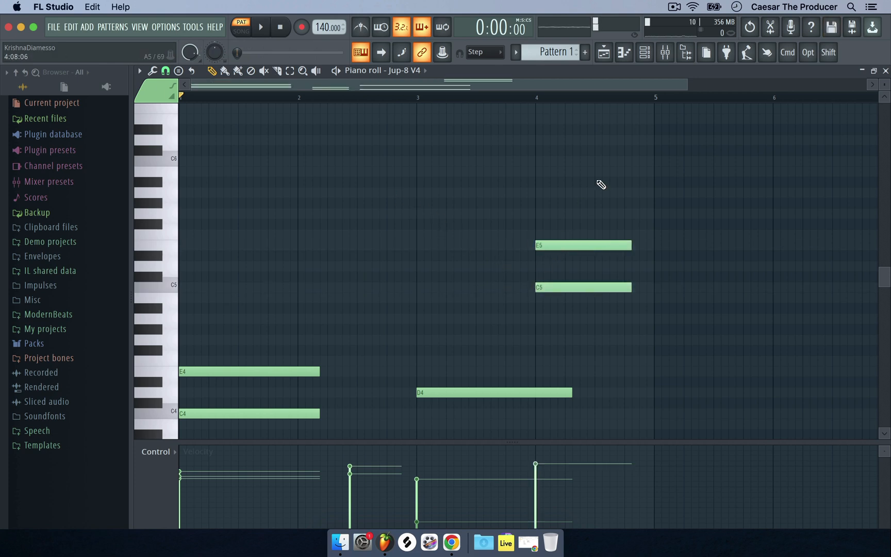
click(539, 214)
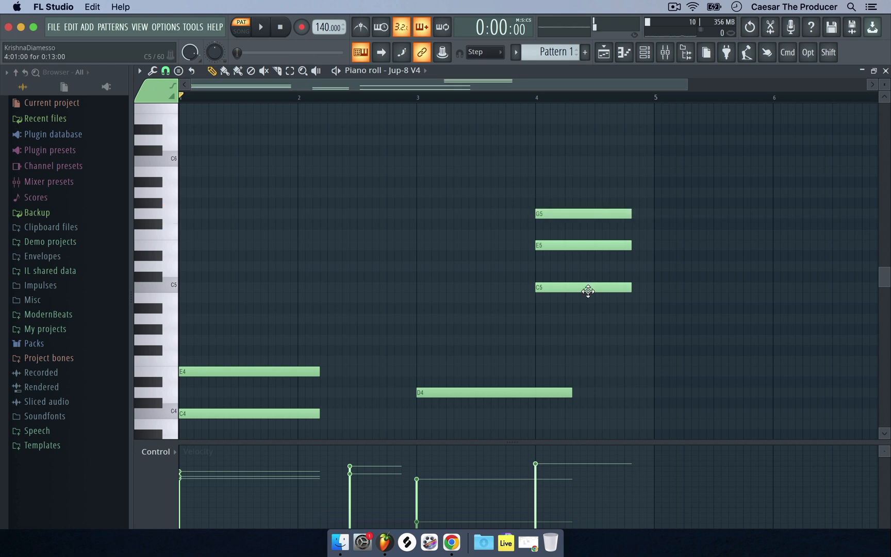
right_click(589, 288)
right_click(588, 245)
right_click(588, 214)
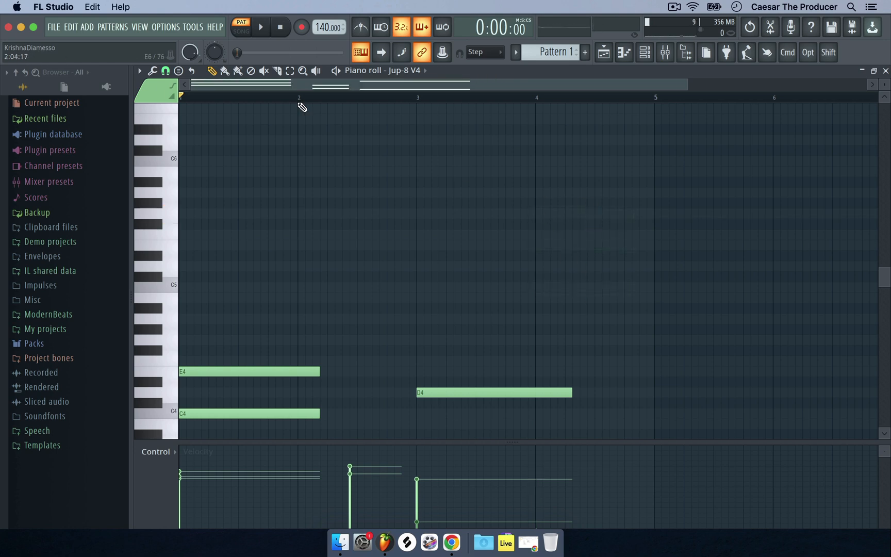
Turn on step looping and restore the piano roll to a floating window with the channel rack in front.
click(192, 70)
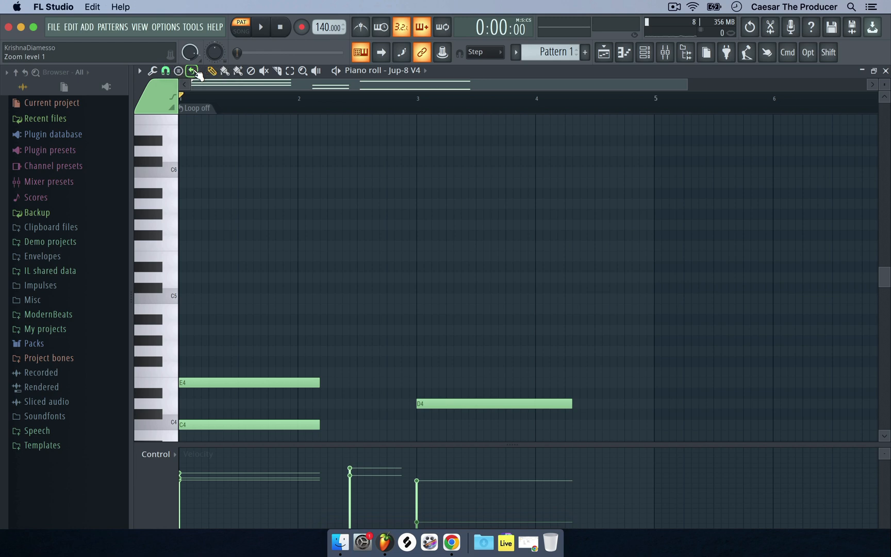
double_click(539, 70)
click(451, 81)
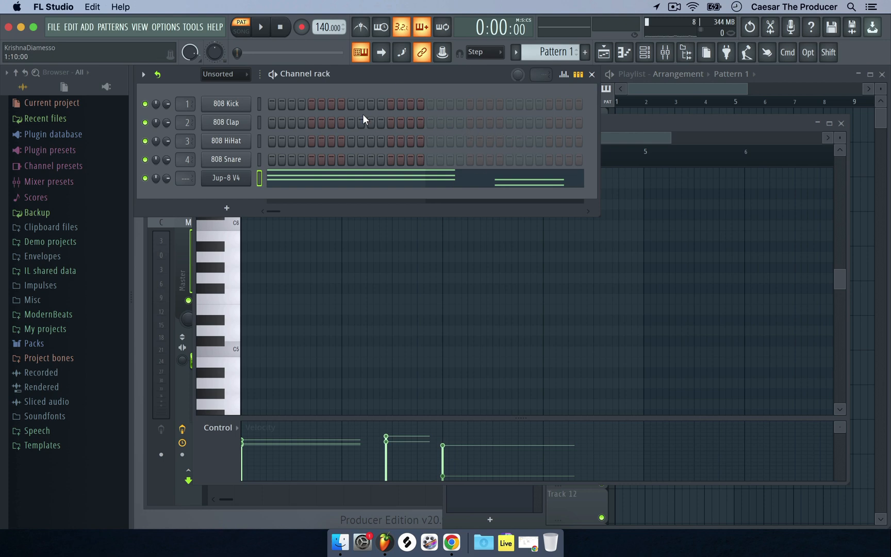
Place an 808 Kick on step 1 and turn looping off, with the channel rack widened to about 60 steps.
click(277, 98)
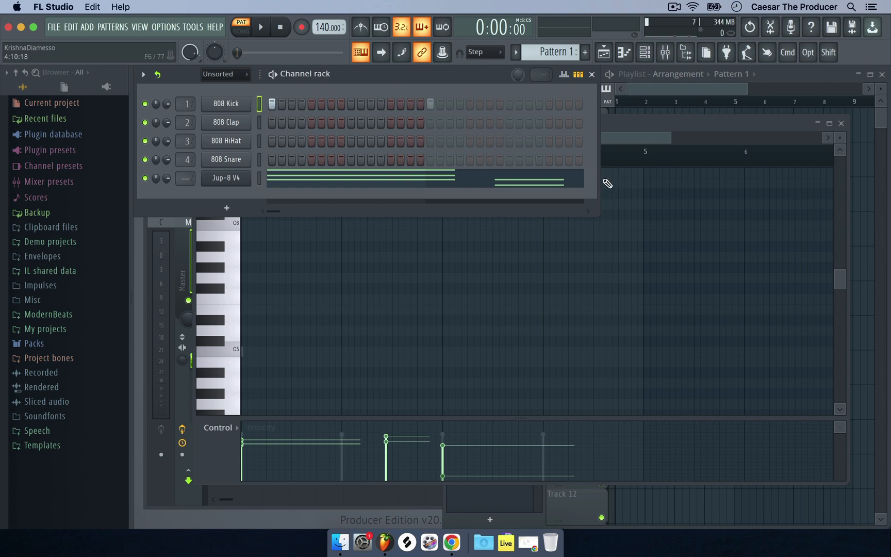
drag(600, 206, 887, 207)
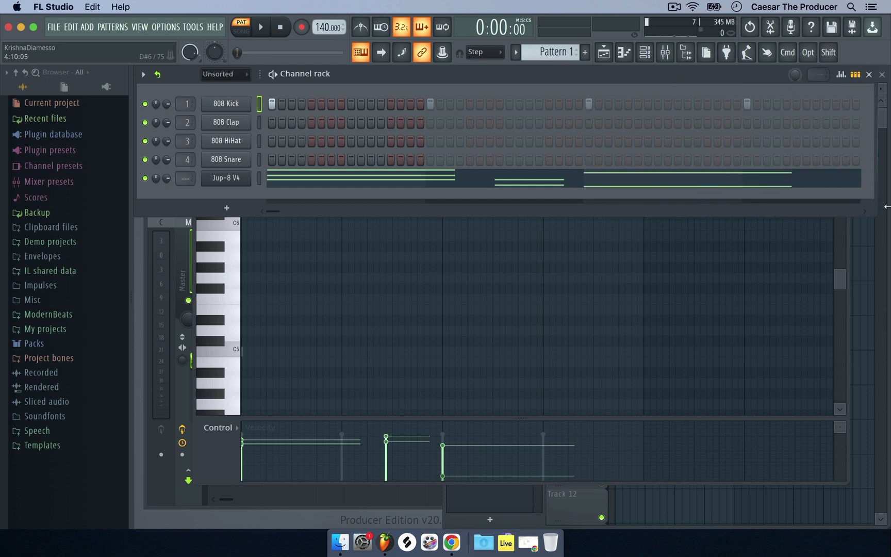
click(158, 74)
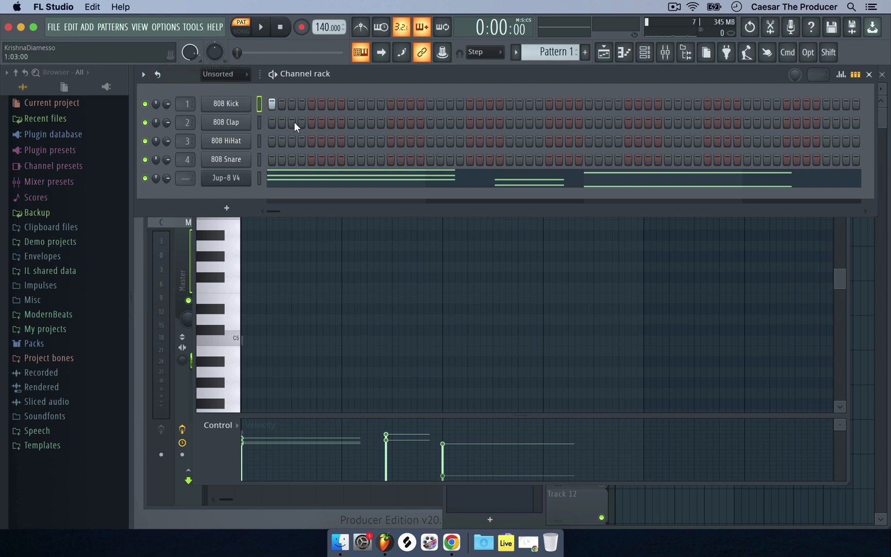
Open the Jup-8 V4 piano roll, look through its notes and close it.
click(336, 187)
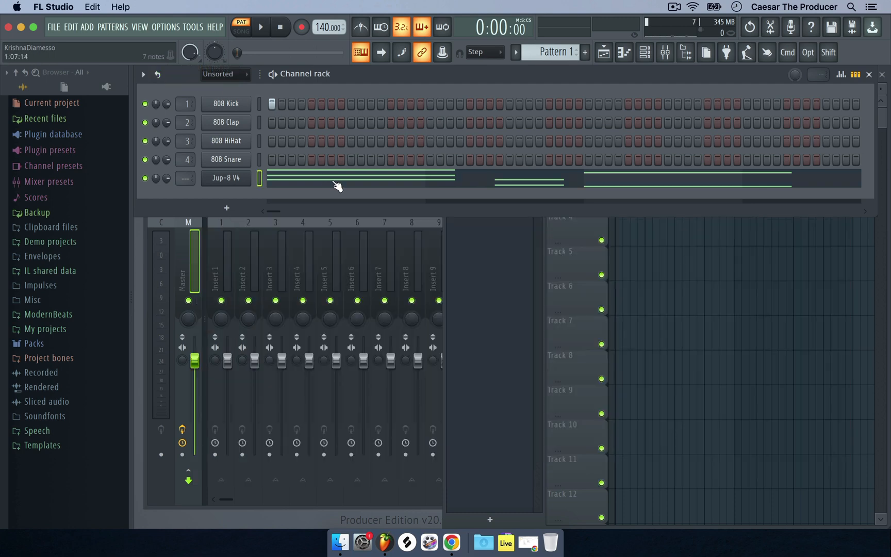
key(F7)
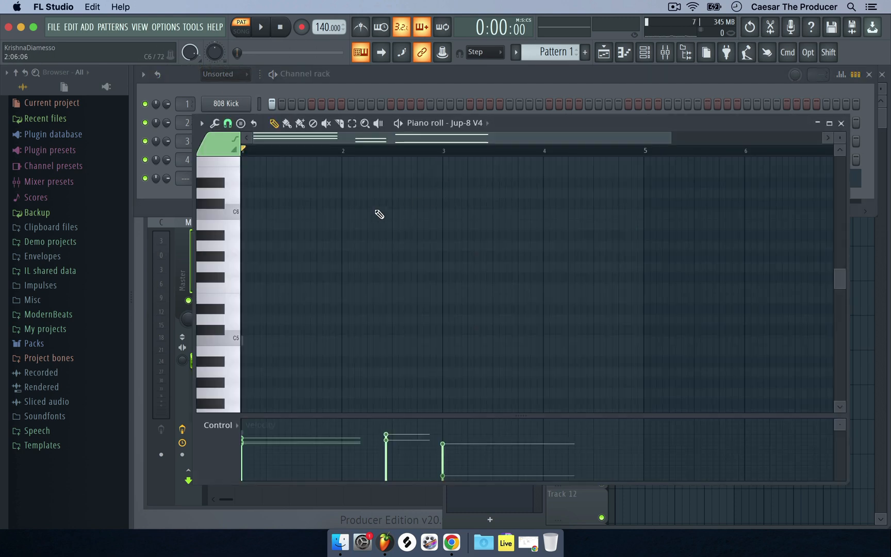
scroll(380, 214, down, 5)
scroll(379, 215, up, 2)
click(841, 123)
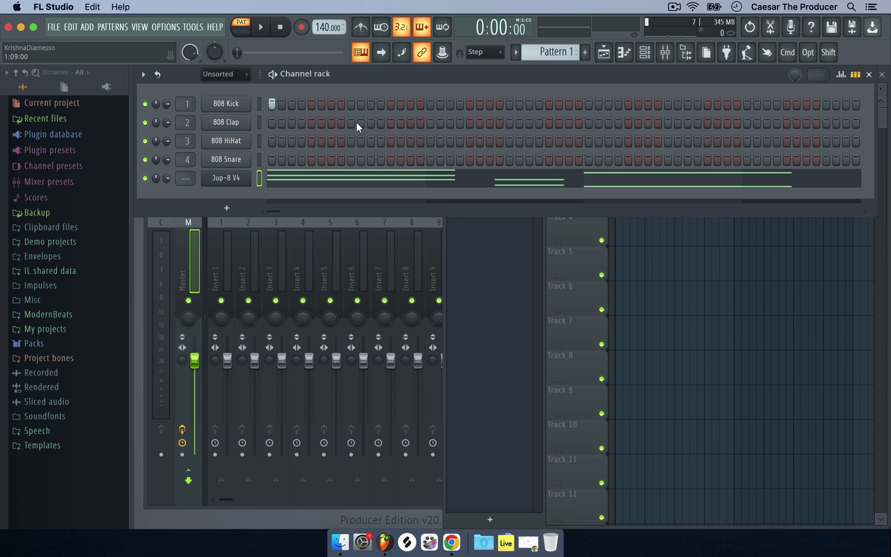
Play the pattern with step looping on to hear the repeating 808 Kick, and switch looping off after stopping.
click(158, 75)
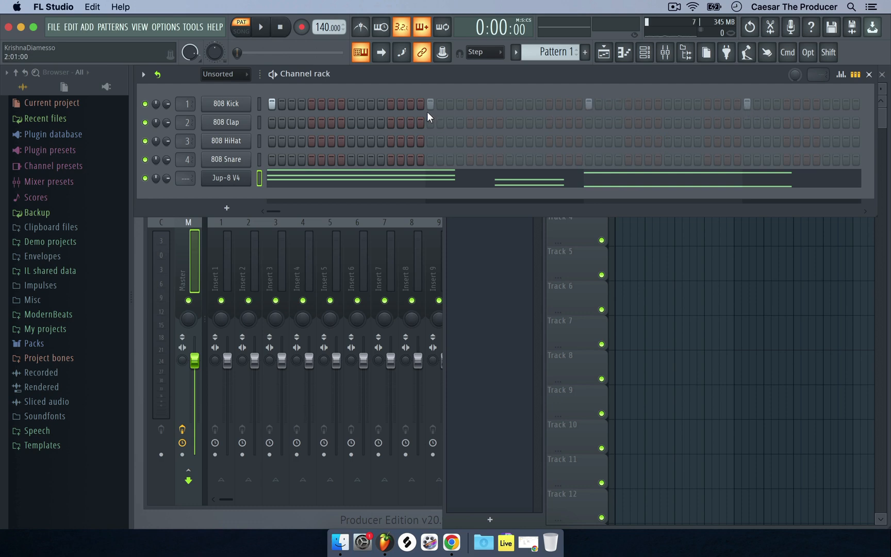
click(262, 28)
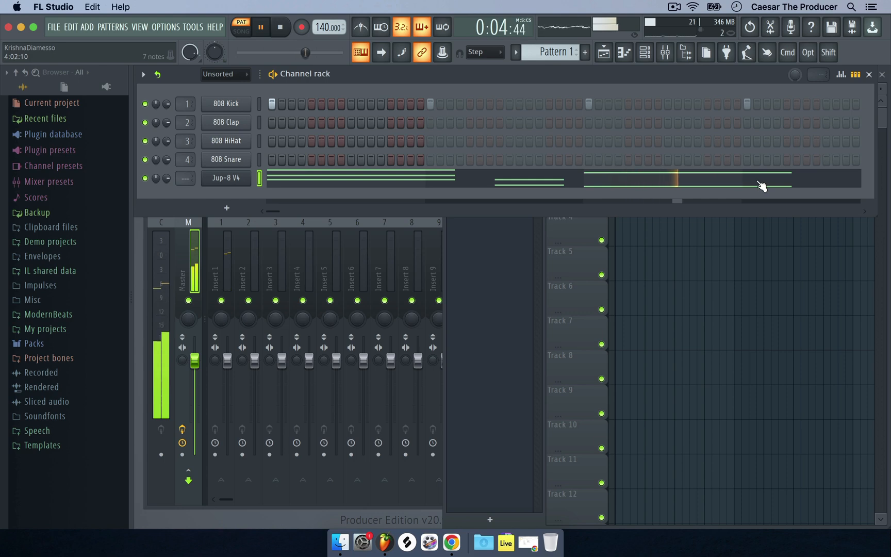
click(746, 103)
click(280, 27)
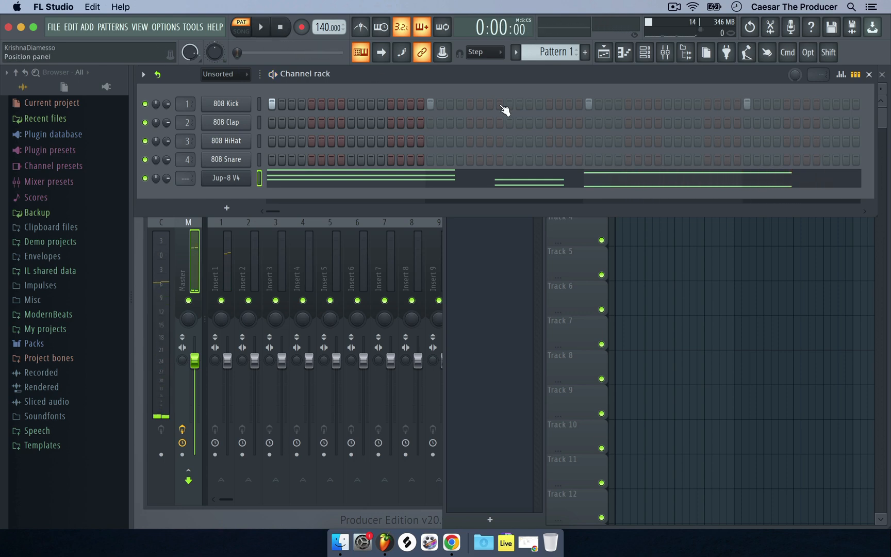
click(158, 75)
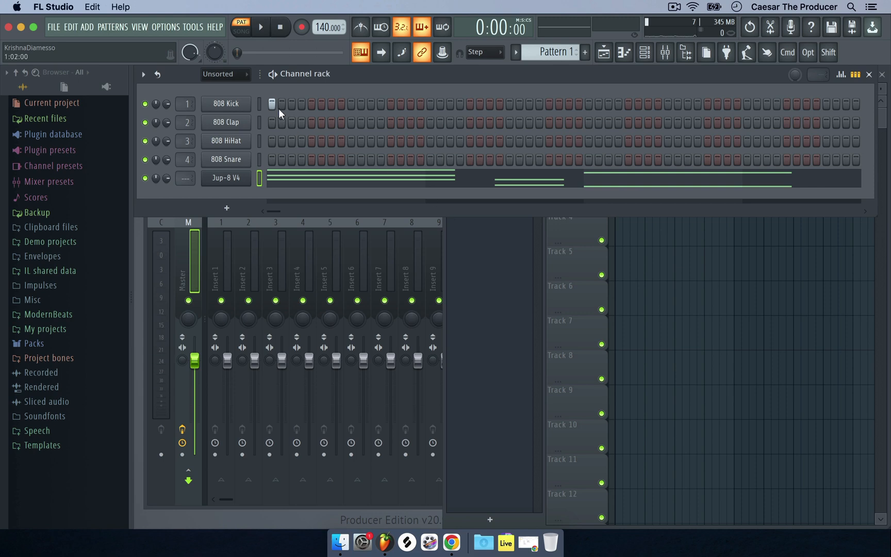
Remove the 808 Kick from step 1 and open the Jup-8 V4 piano roll maximized.
key(Down)
click(330, 186)
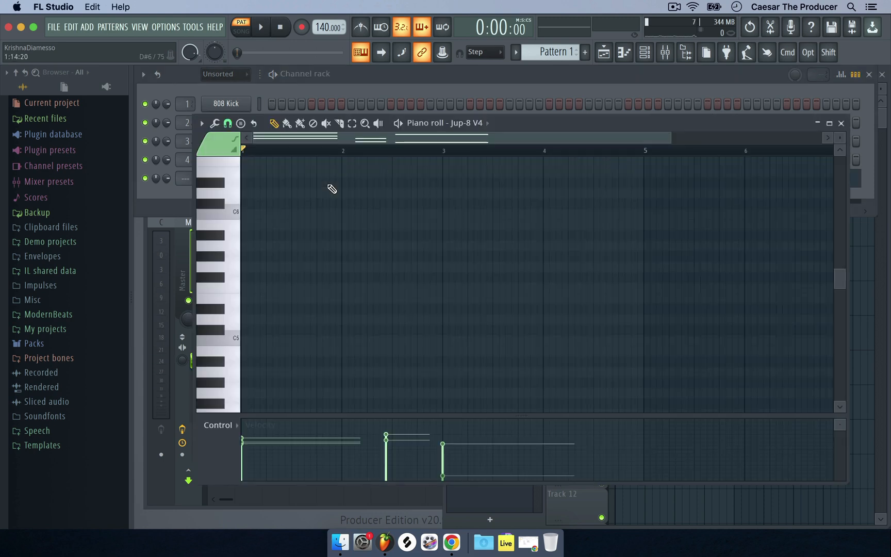
double_click(546, 125)
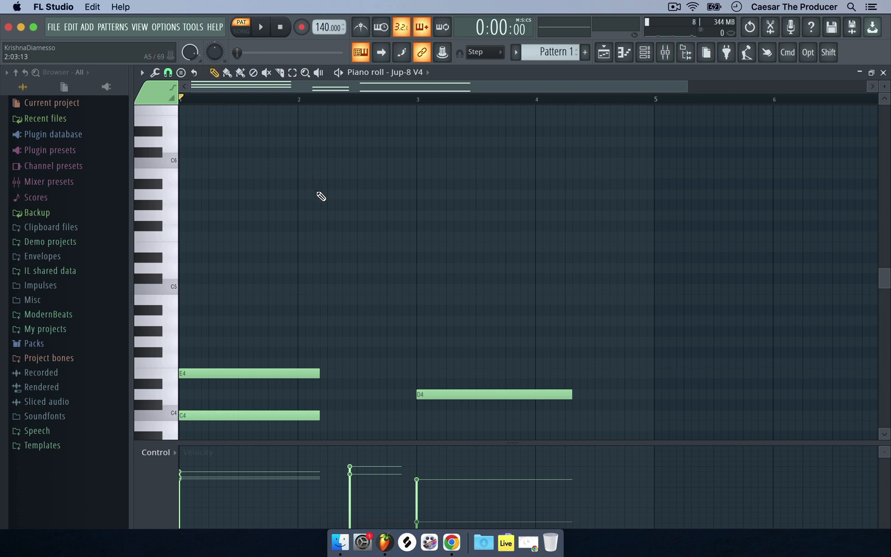
Draw a four-step B4 note at 2:05 and a four-step D5 note at 2:13 above the chords.
scroll(368, 225, down, 5)
scroll(368, 225, up, 3)
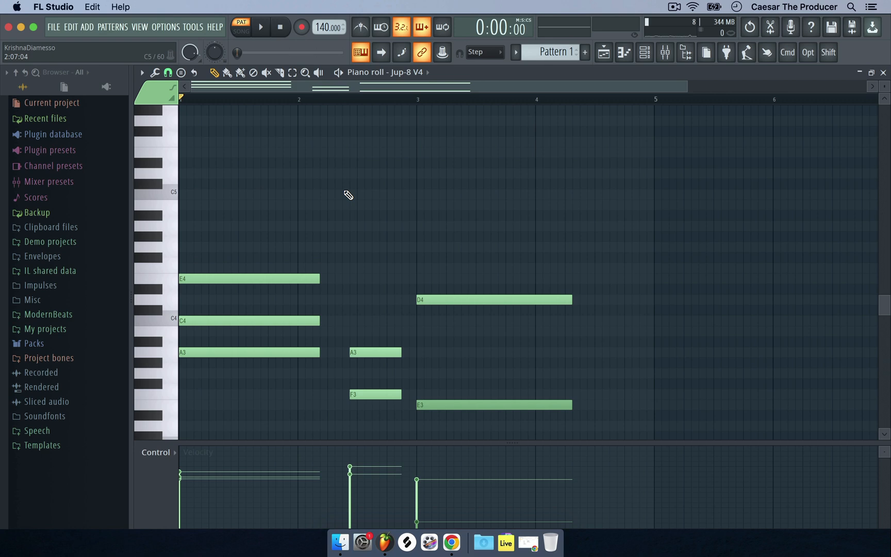
click(331, 205)
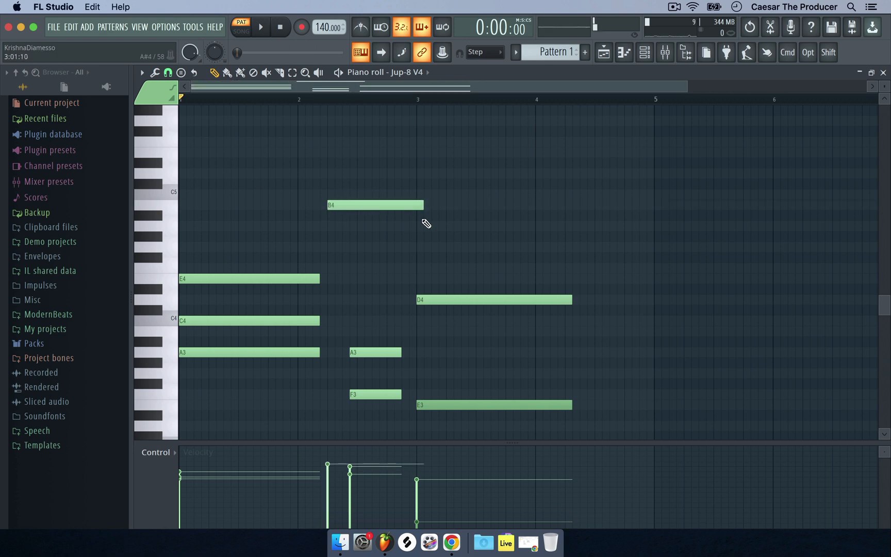
drag(423, 205, 397, 171)
click(360, 174)
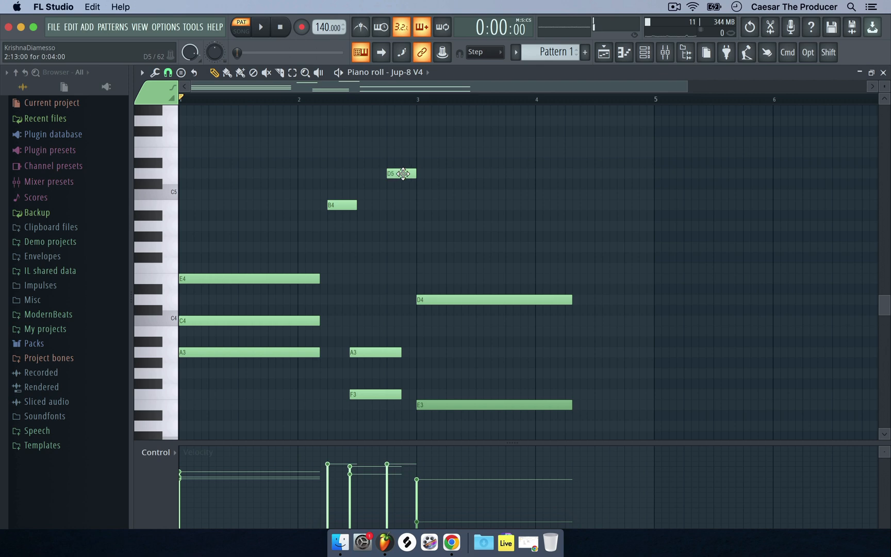
Open the D5 note's properties, view its level and time settings and close them without changes.
double_click(404, 173)
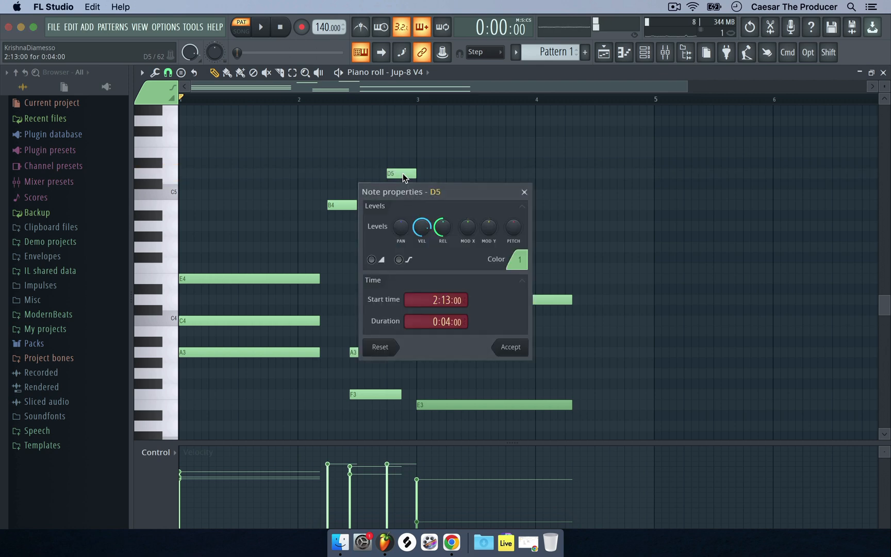
drag(454, 196, 561, 153)
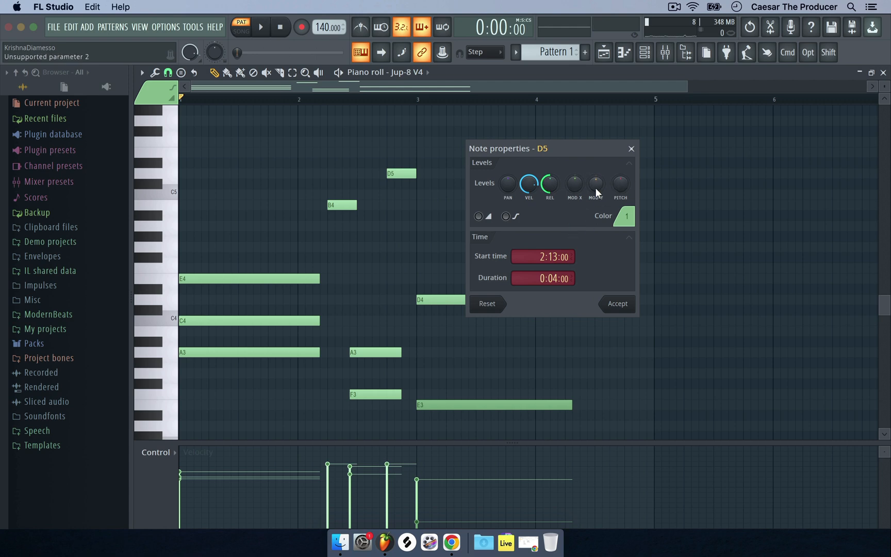
click(631, 148)
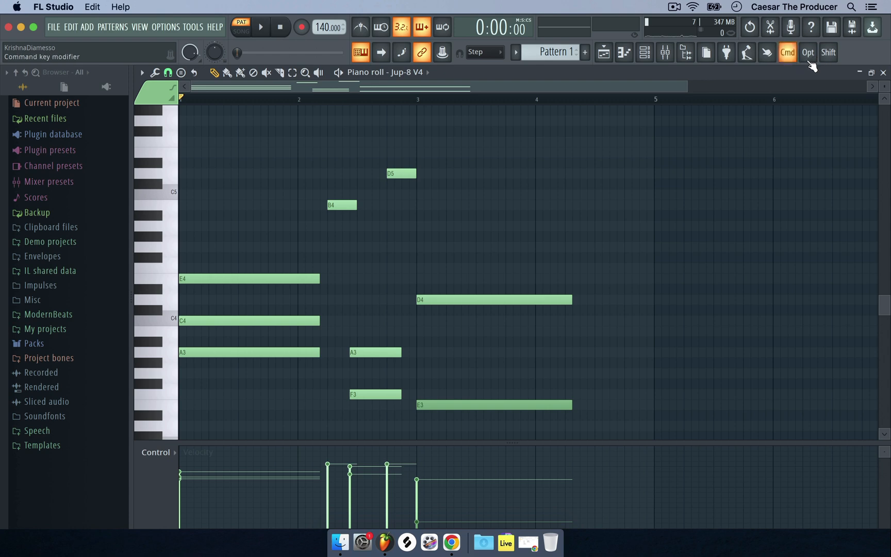
Delete the D5 note and place a four-step B4 note at 2:13 instead.
drag(396, 163, 396, 175)
right_click(410, 173)
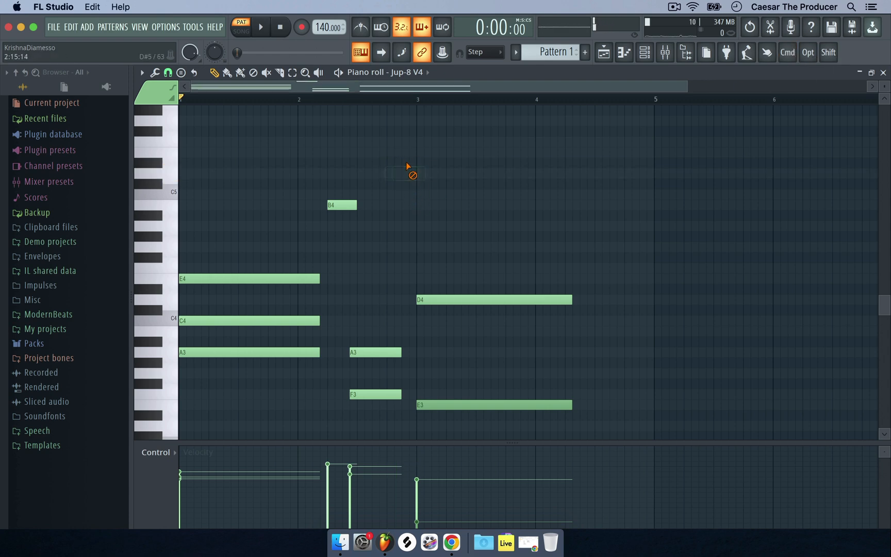
click(393, 205)
drag(392, 204, 387, 204)
Draw a four-step C5 note at 3:04 and a four-step D#5 note at 3:09.
click(439, 195)
click(485, 163)
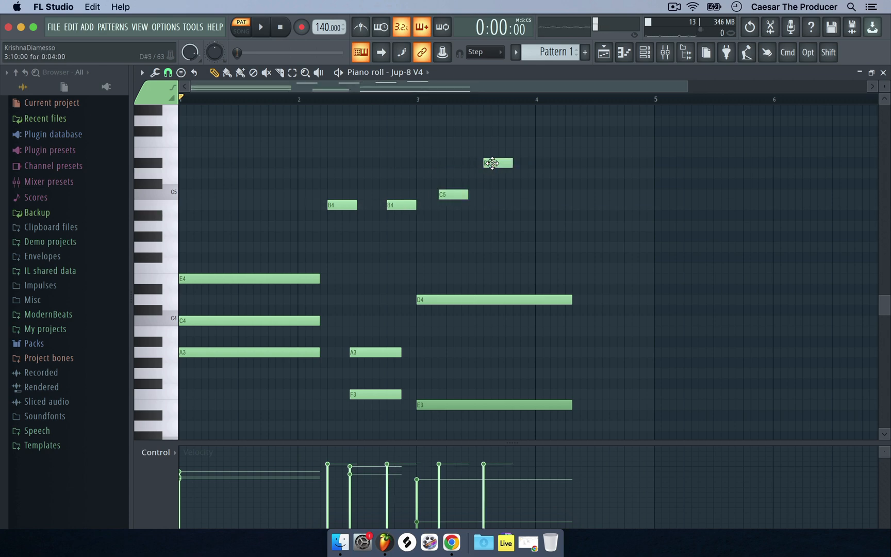
mouse_move(489, 163)
mouse_down()
mouse_move(518, 164)
mouse_move(484, 162)
mouse_up()
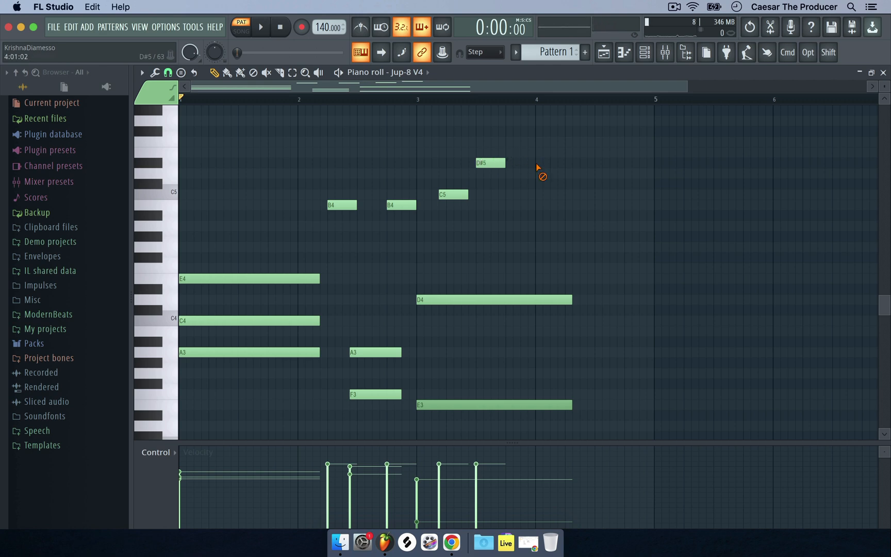
Delete the D#5, C5 and both B4 notes above the chords.
right_click(503, 163)
right_click(467, 194)
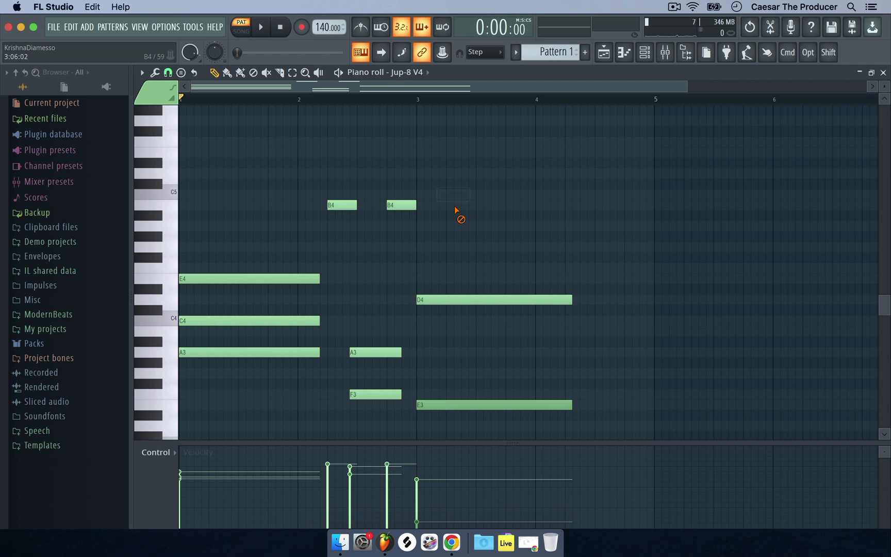
right_click(351, 204)
right_click(412, 206)
Draw four-step D5 notes at 2:05, 2:13 and 3:07, and try a marquee selection around them.
click(336, 174)
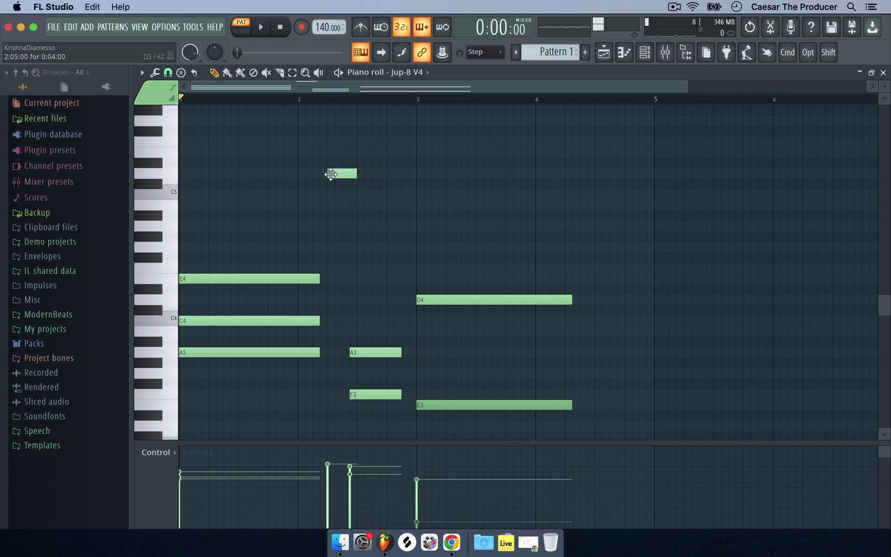
click(388, 173)
click(463, 172)
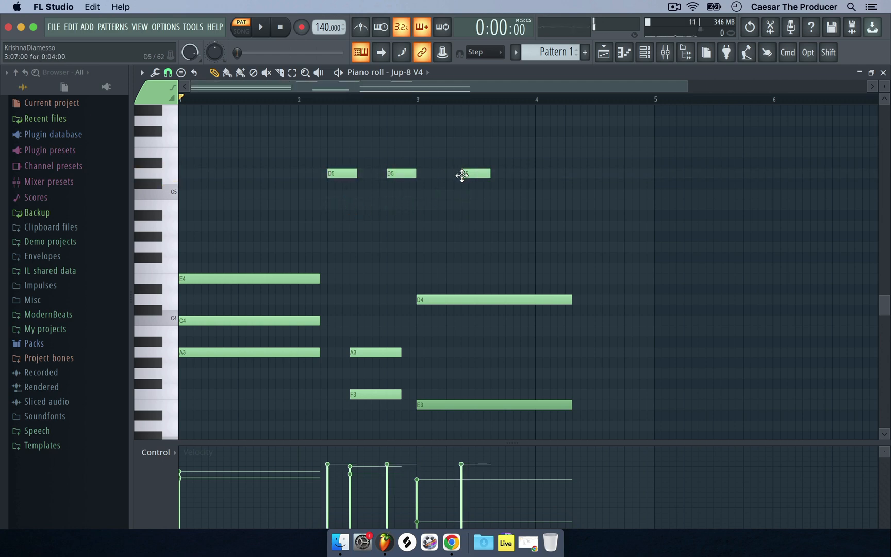
key(super)
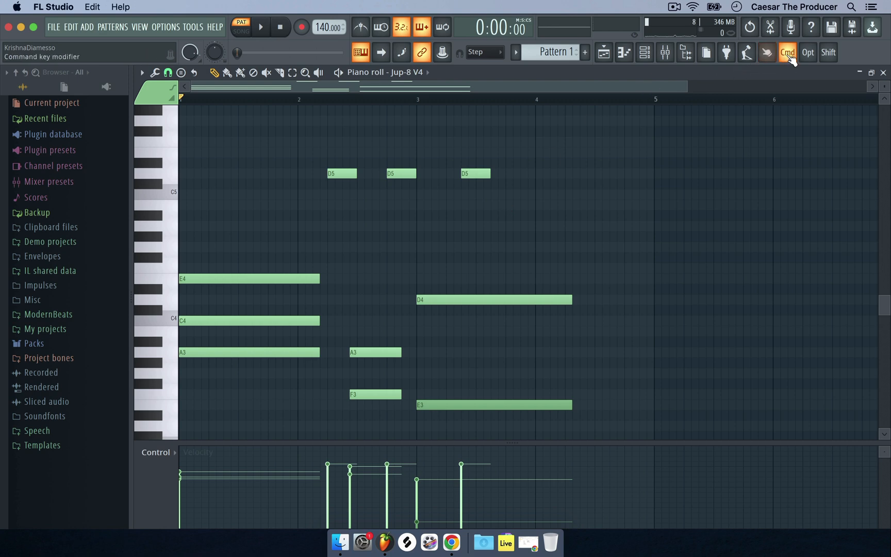
drag(524, 209, 288, 125)
click(538, 213)
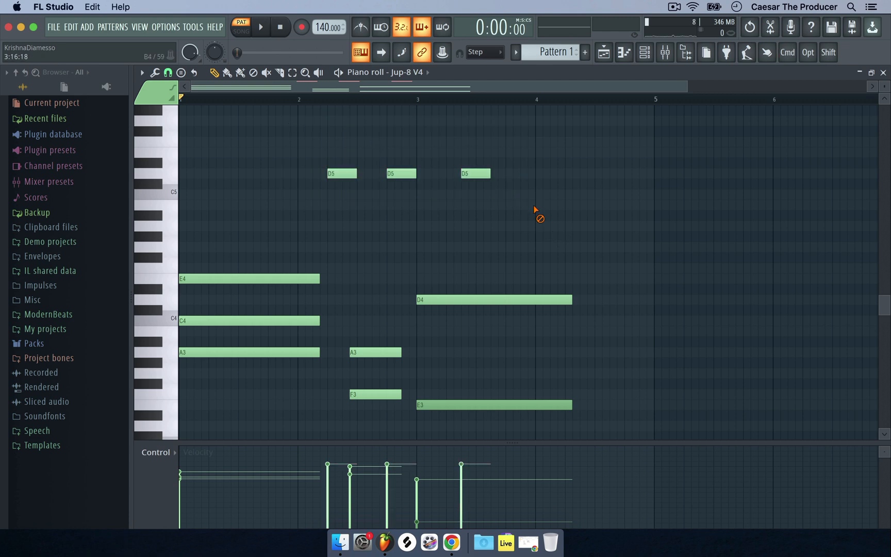
Place a one-step B4 note at 3:10 and view the piano roll snap options without changing them.
key(shift)
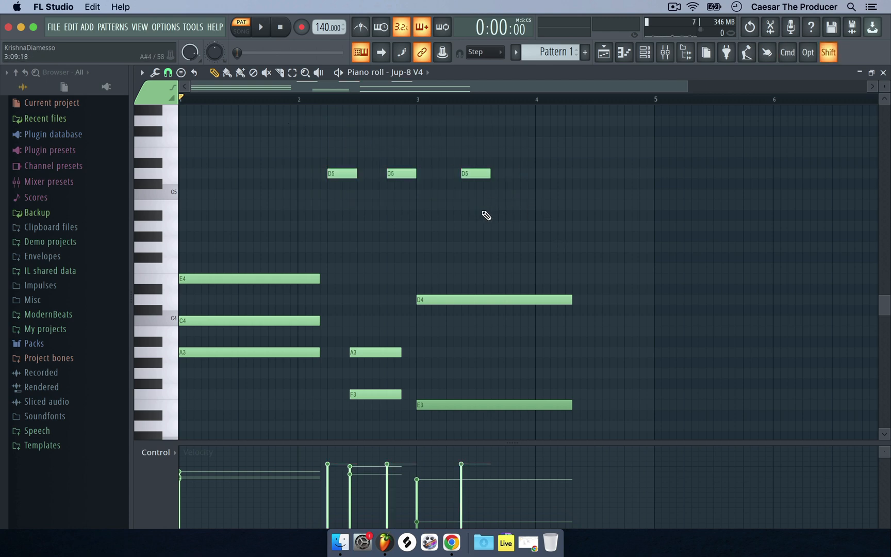
shift+click(483, 205)
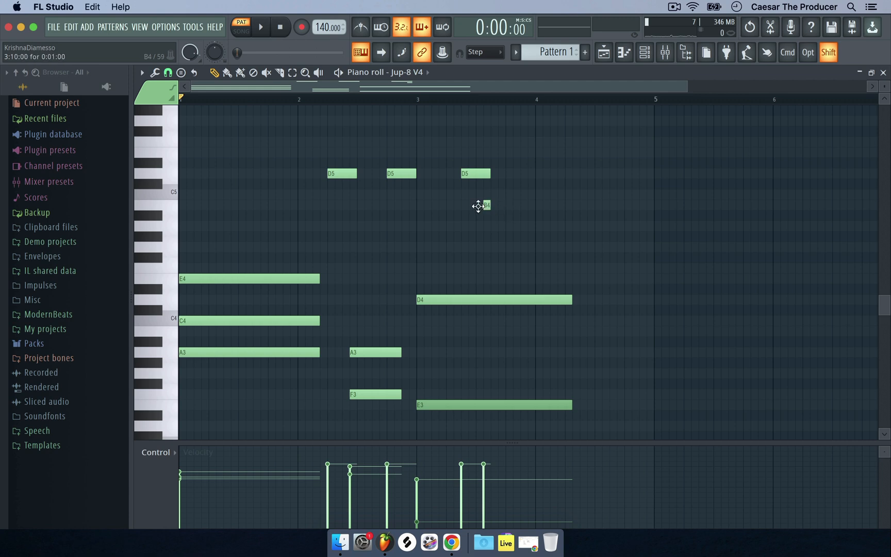
click(159, 74)
click(166, 74)
click(168, 74)
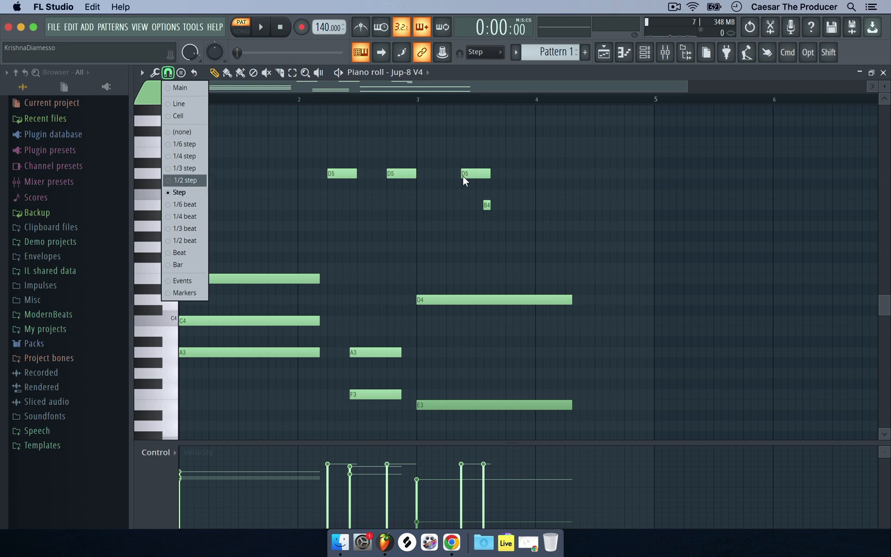
click(529, 185)
Delete the B4 note and the three D5 notes above the chords.
right_click(487, 205)
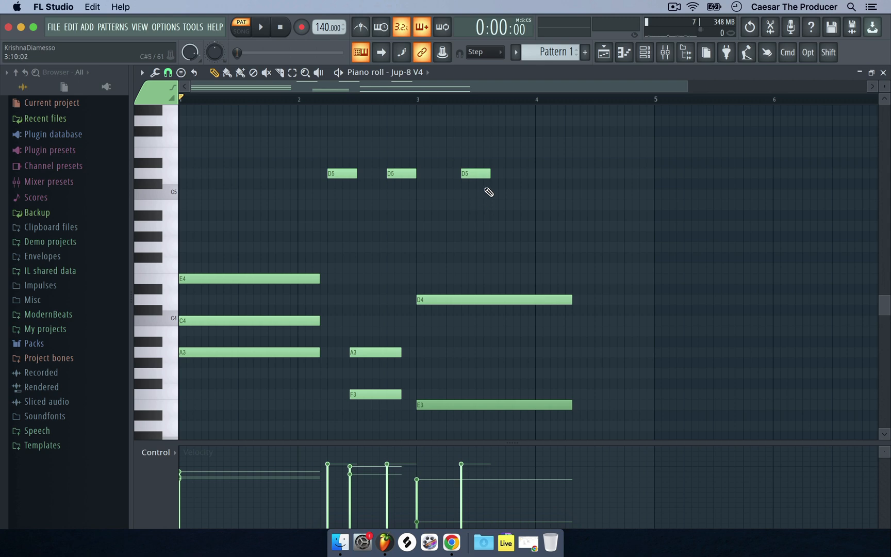
right_click(475, 173)
right_click(401, 173)
right_click(341, 173)
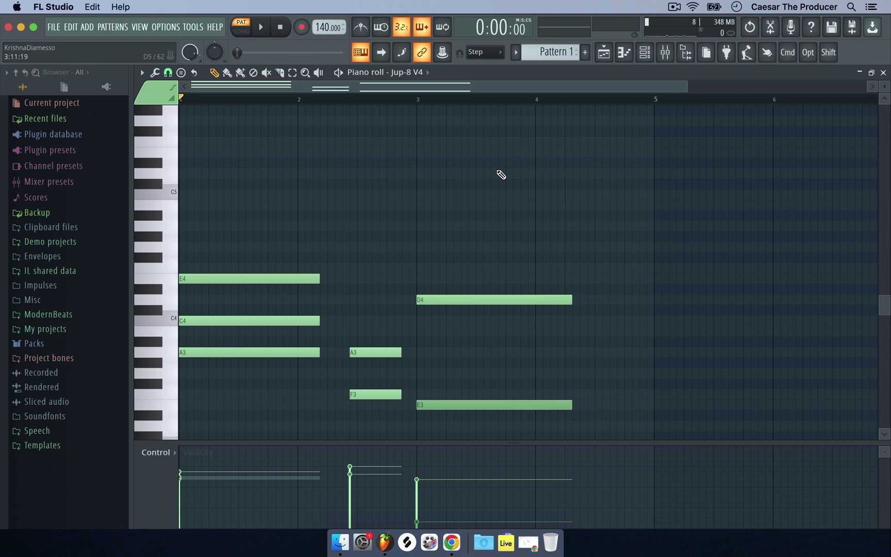
Draw an eight-step D5 note at 2:09 and an eight-step E5 note at 3:02, and delete both.
click(360, 174)
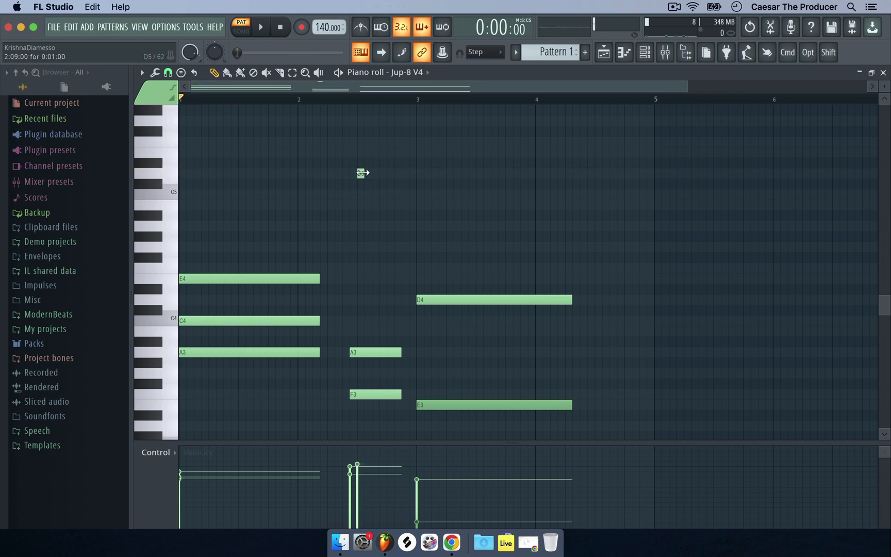
drag(362, 172, 414, 172)
click(426, 151)
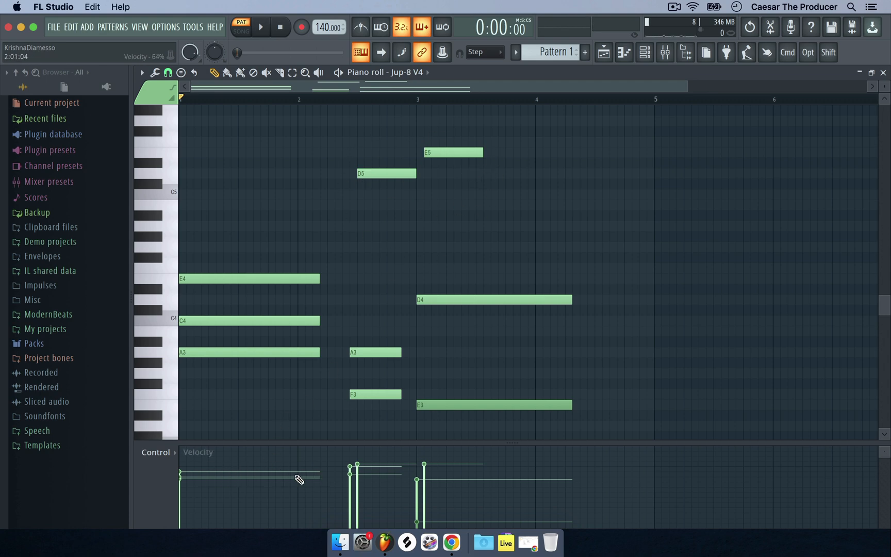
right_click(454, 153)
right_click(385, 173)
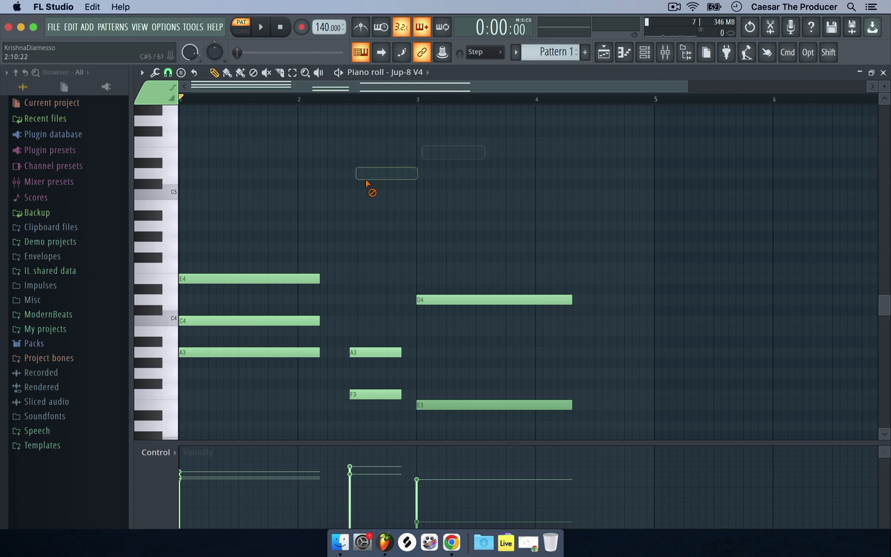
Place an A#4 note at 4:12, lower its velocity to about 27%, and delete it.
click(622, 217)
drag(622, 460, 621, 510)
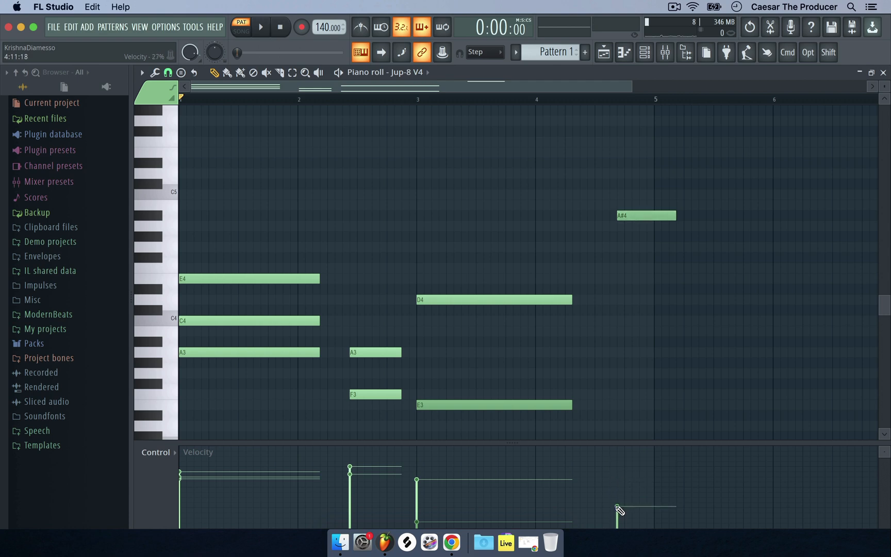
right_click(645, 216)
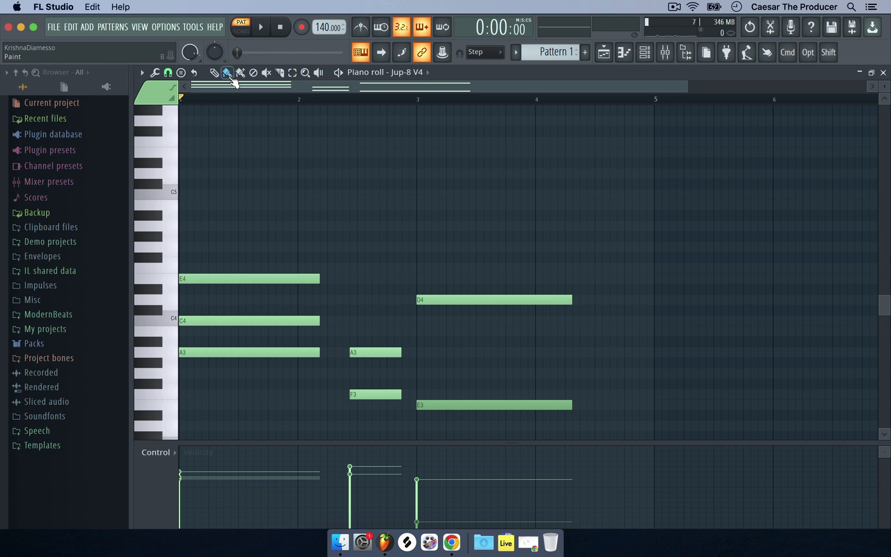
Paint a row of consecutive C5 notes starting at 2:01 and shorten them together to about five steps each.
click(214, 74)
drag(305, 199, 602, 193)
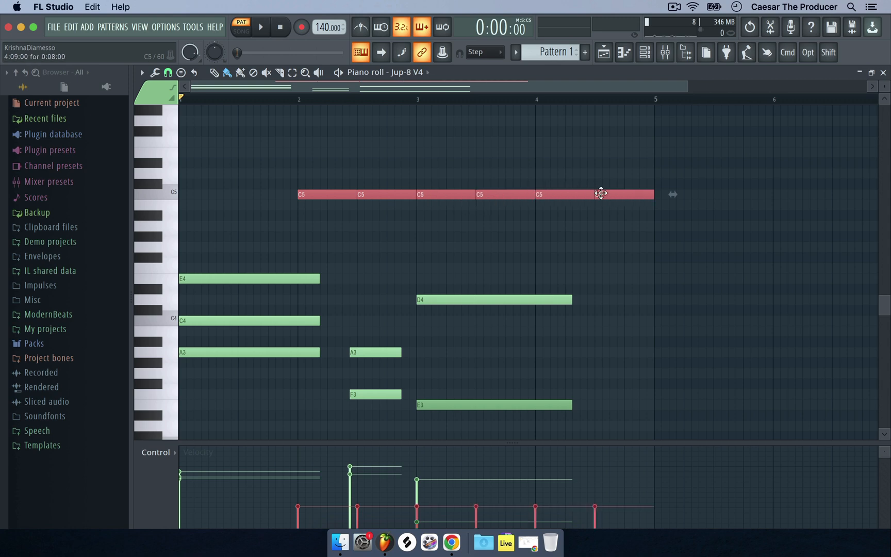
drag(677, 195, 539, 199)
click(523, 227)
Delete all the painted C5 notes above the chords.
right_click(462, 195)
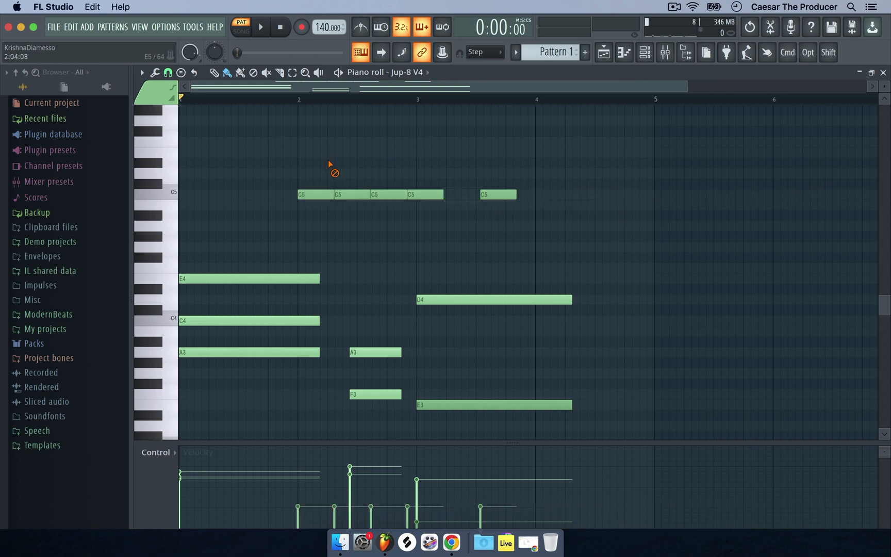
right_click(390, 194)
right_click(353, 195)
right_click(316, 195)
right_click(495, 194)
right_click(415, 195)
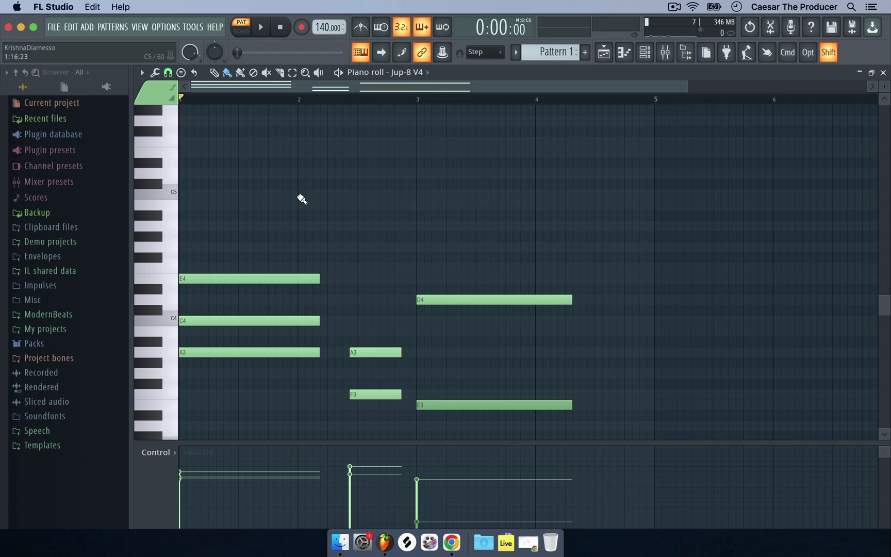
Replace the E4 note with a painted row of one-step C5 notes from 2:01 to 4:01, and clear that row.
mouse_move(302, 279)
mouse_down()
mouse_move(302, 195)
mouse_move(181, 193)
mouse_move(535, 195)
mouse_up()
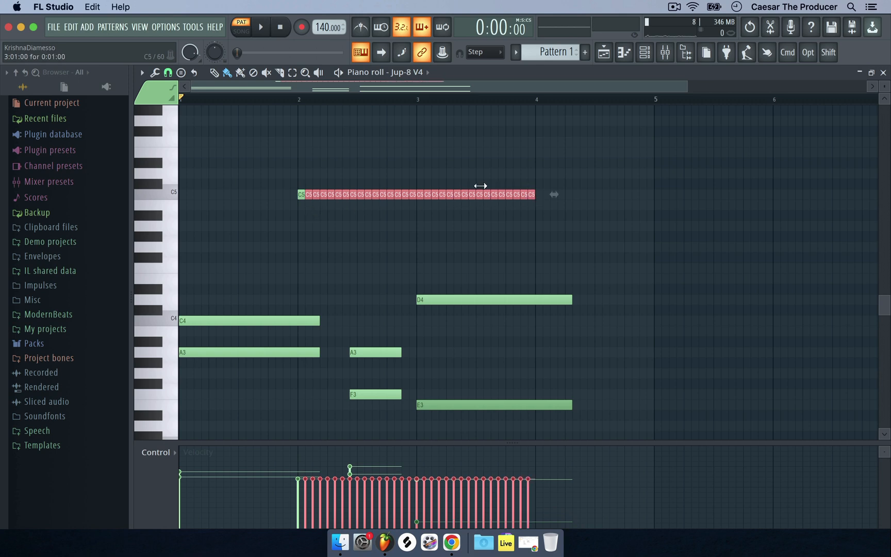
drag(549, 195, 283, 195)
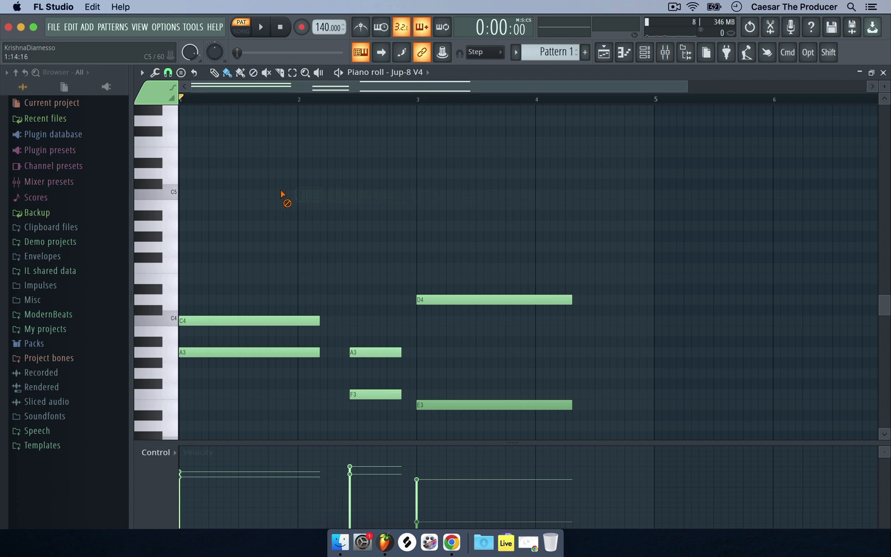
Examine the Draw, Paint, Paint in drum sequencer mode and Delete tools by switching between them.
click(228, 73)
click(241, 74)
click(228, 73)
mouse_move(294, 195)
mouse_down()
mouse_move(392, 195)
mouse_move(296, 194)
mouse_up()
click(215, 74)
click(228, 73)
click(247, 75)
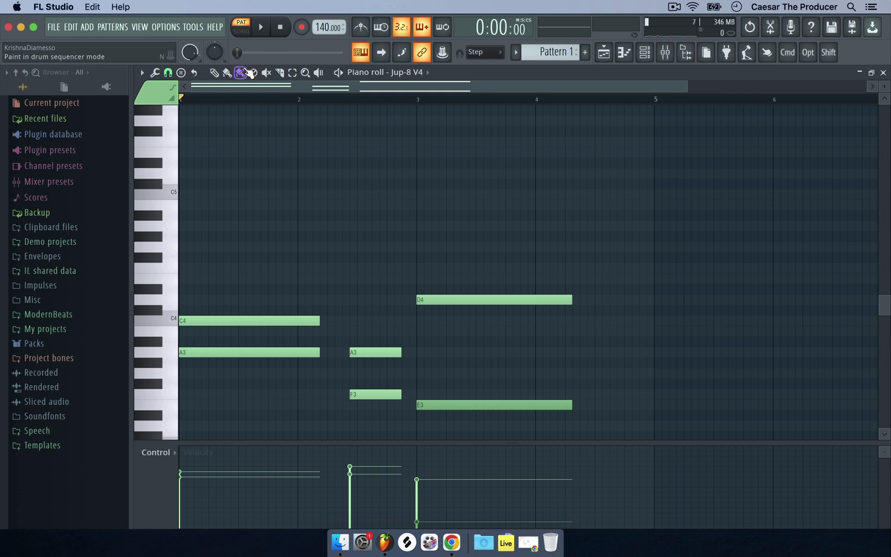
click(228, 73)
click(253, 73)
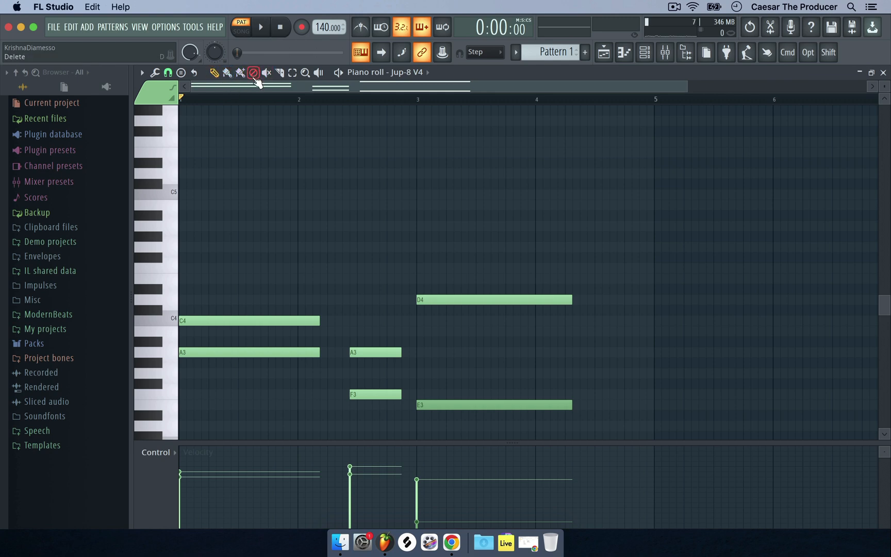
Draw a twelve-step C#5 note at 4:01 and a twelve-step B4 note at 3:08, and delete both.
key(p)
click(536, 184)
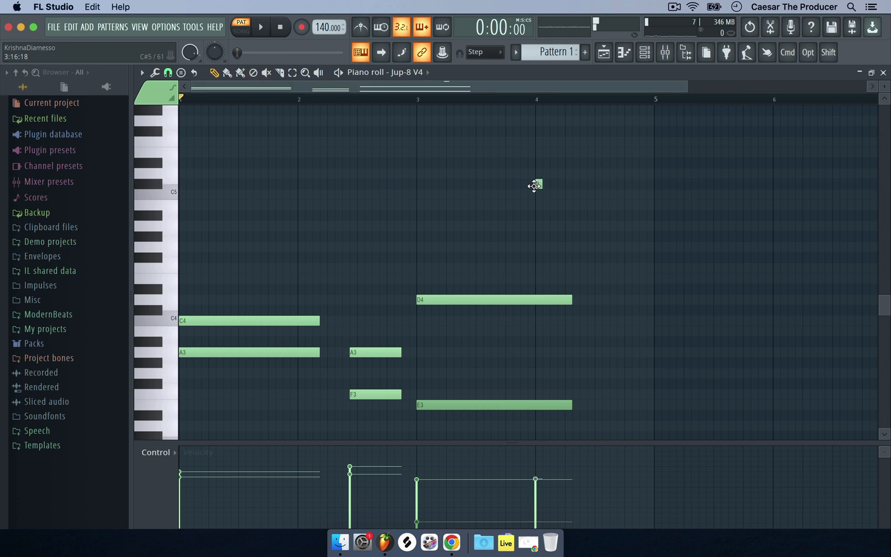
drag(542, 184, 617, 184)
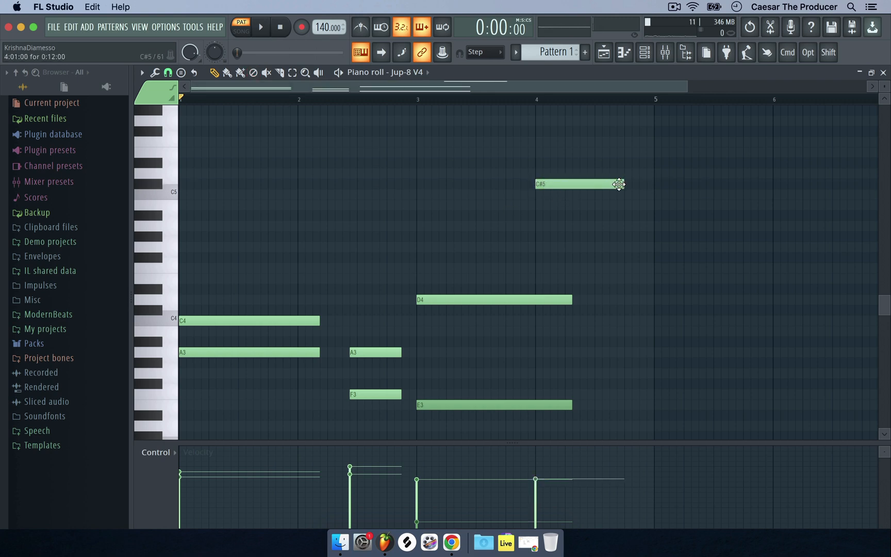
click(470, 205)
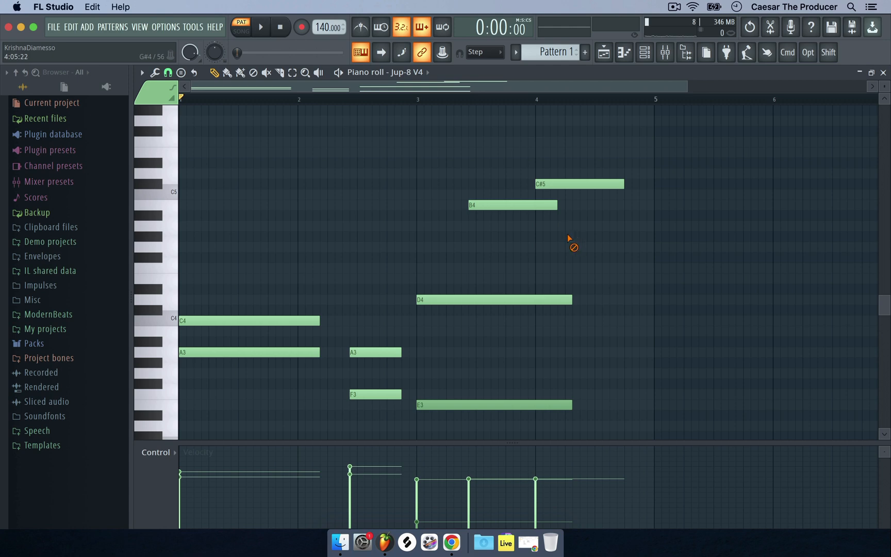
right_click(517, 204)
right_click(576, 186)
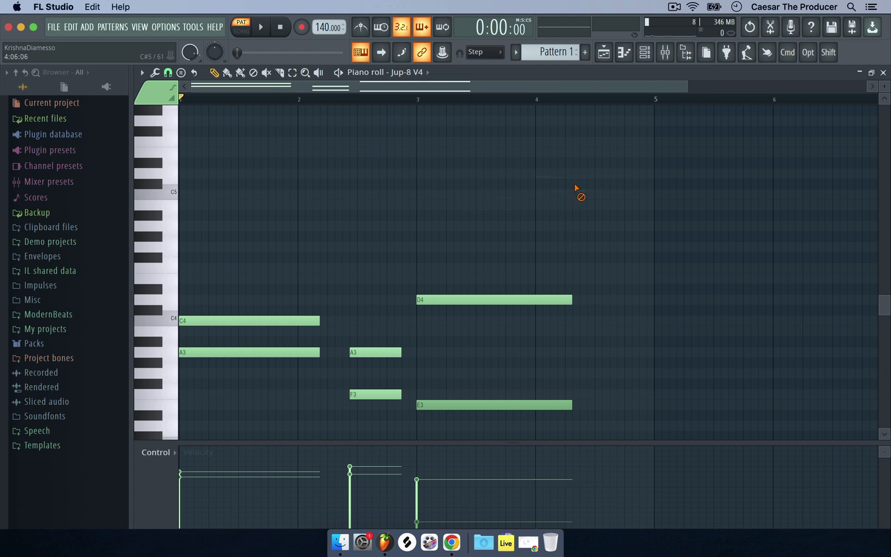
Place a C#5 note at 3:09 and a B4 note at 4:05, and erase both with the Delete tool.
click(479, 185)
click(569, 206)
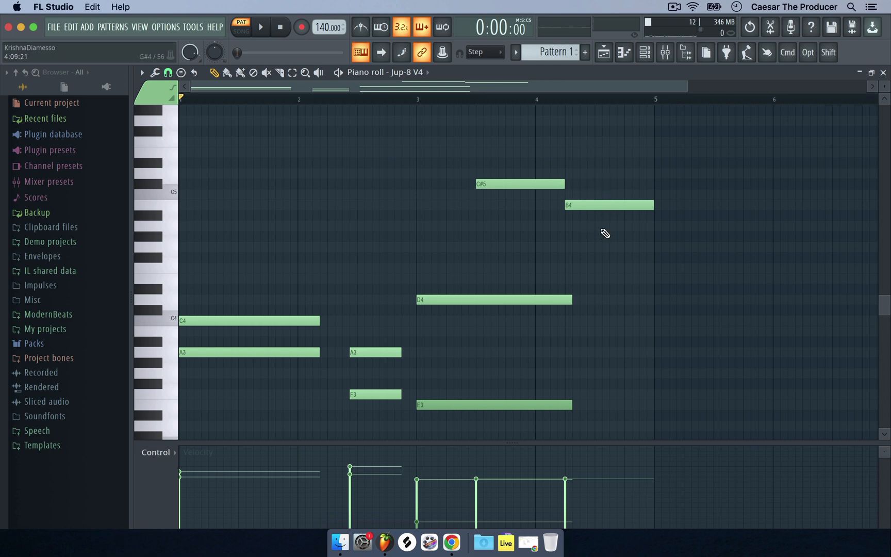
click(254, 74)
drag(617, 221, 521, 177)
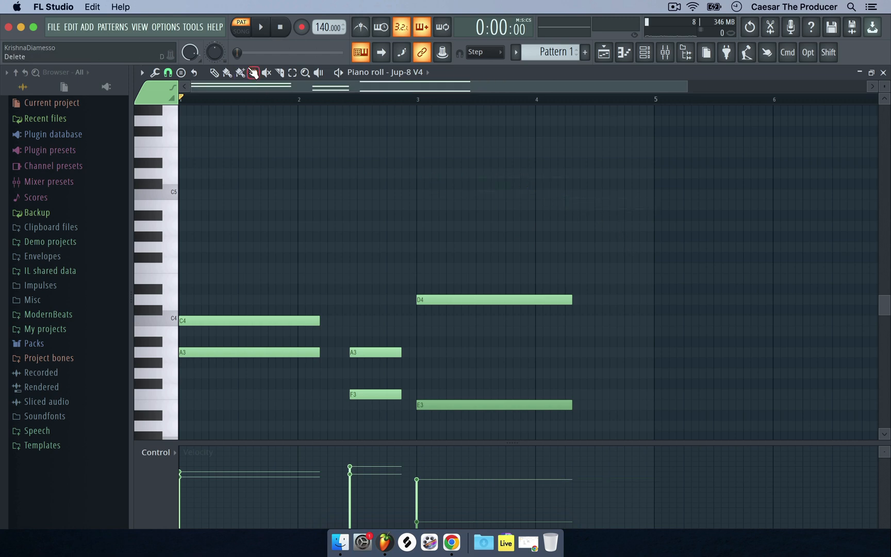
Draw a D#5 note in bar 2 and a B4 note in bar 3, and delete both.
click(214, 73)
drag(316, 163, 367, 163)
click(464, 207)
right_click(498, 205)
right_click(427, 163)
Audition the pattern briefly, and mute the D4 note at bar 3 and the C4 note at bar 1.
click(267, 73)
scroll(360, 216, down, 5)
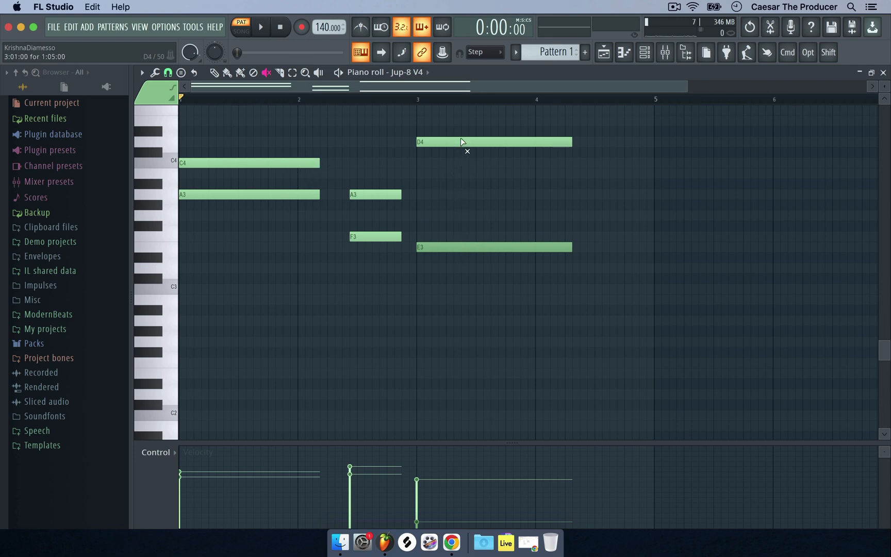
click(261, 26)
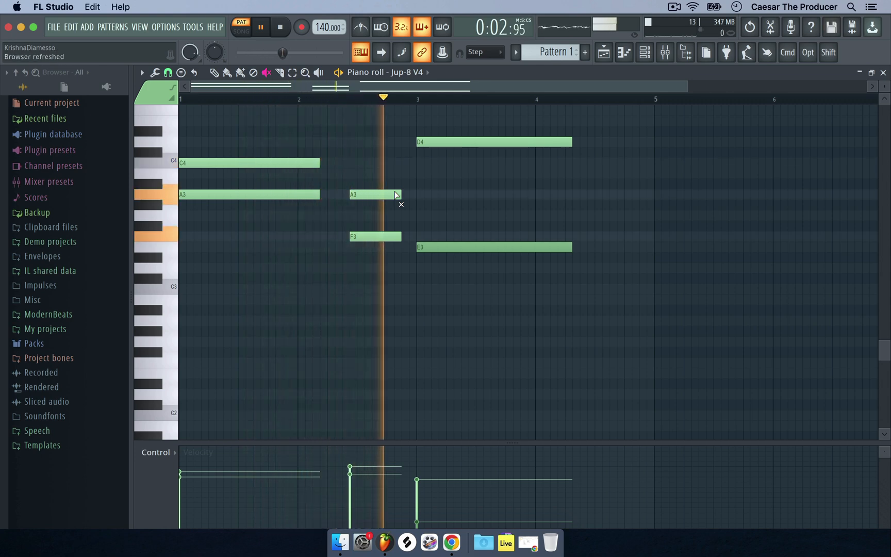
click(280, 28)
click(435, 139)
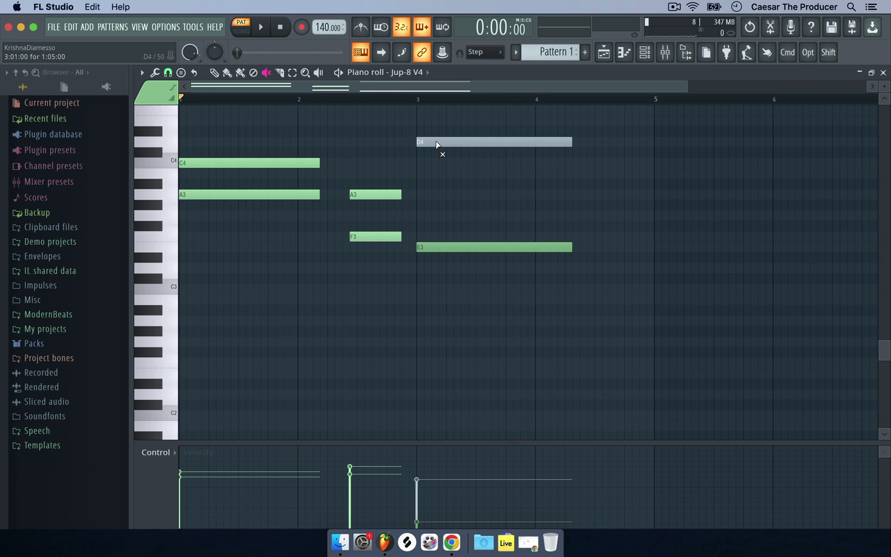
click(303, 163)
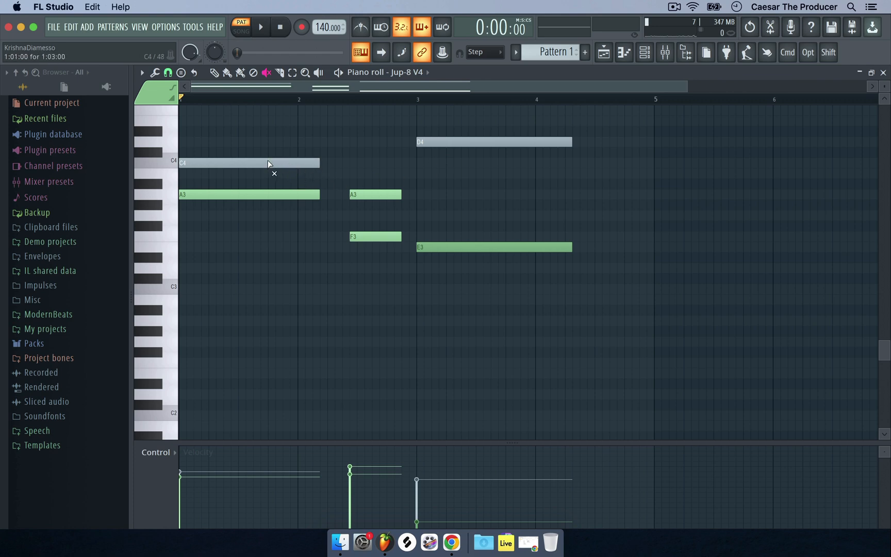
Start pattern playback, unmute the D4 note at bar 3 and mute the E3 note below it.
click(262, 31)
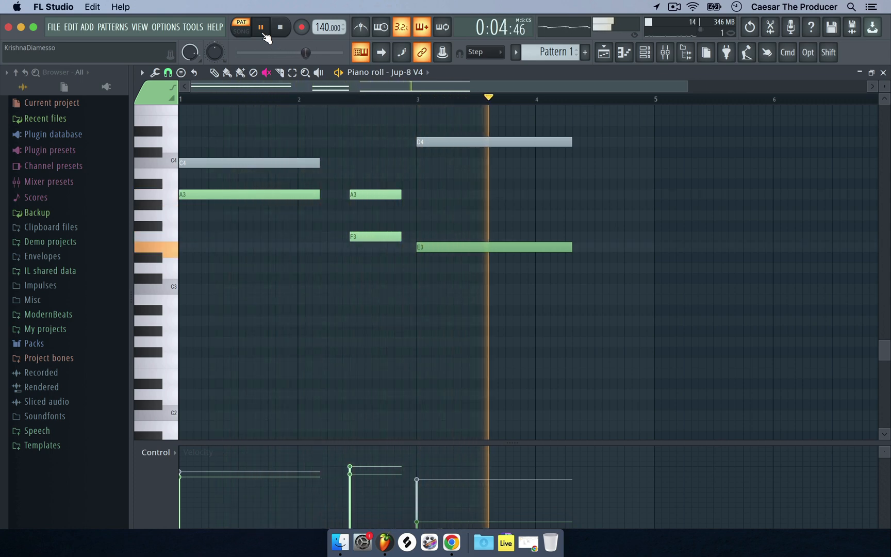
click(452, 144)
click(447, 246)
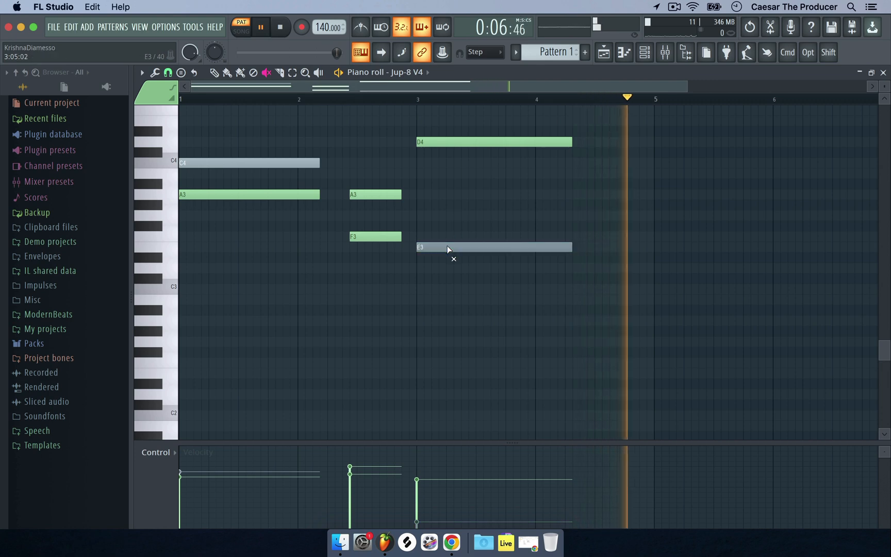
Unmute the C4 note at bar 1, and mute and unmute the A3 note below it during playback.
click(314, 194)
click(313, 163)
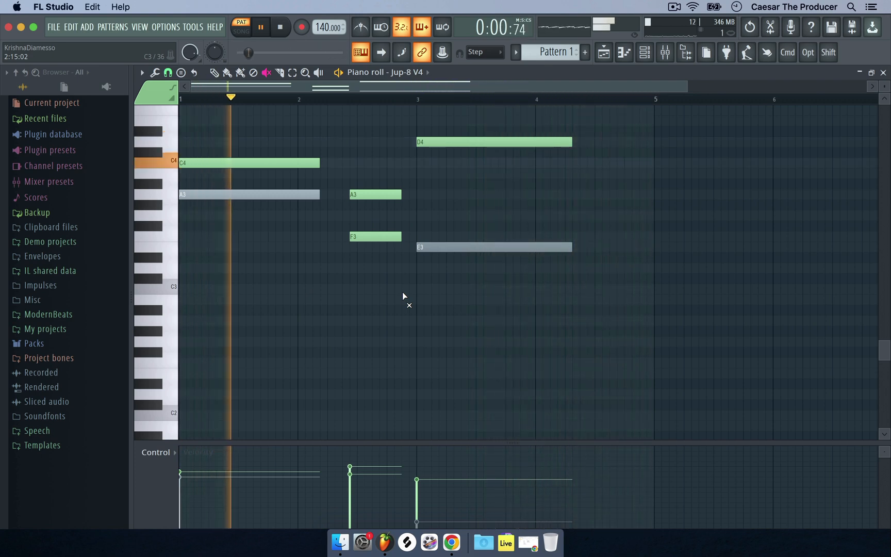
click(272, 195)
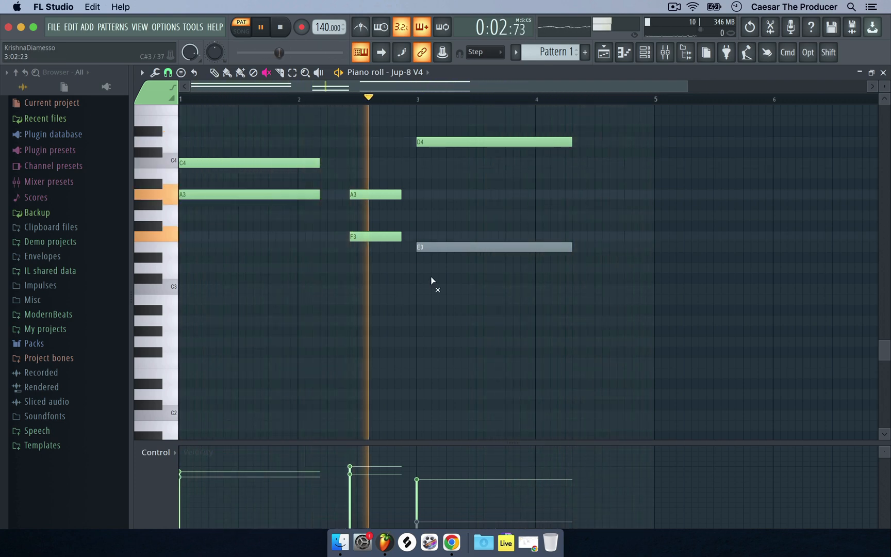
Unmute the E3 note at bar 3 and stop the pattern playback.
click(438, 248)
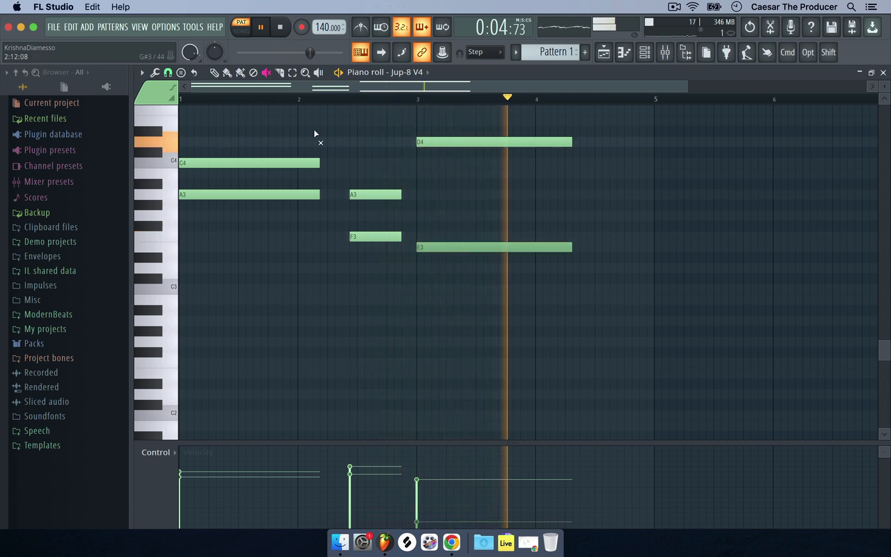
click(285, 27)
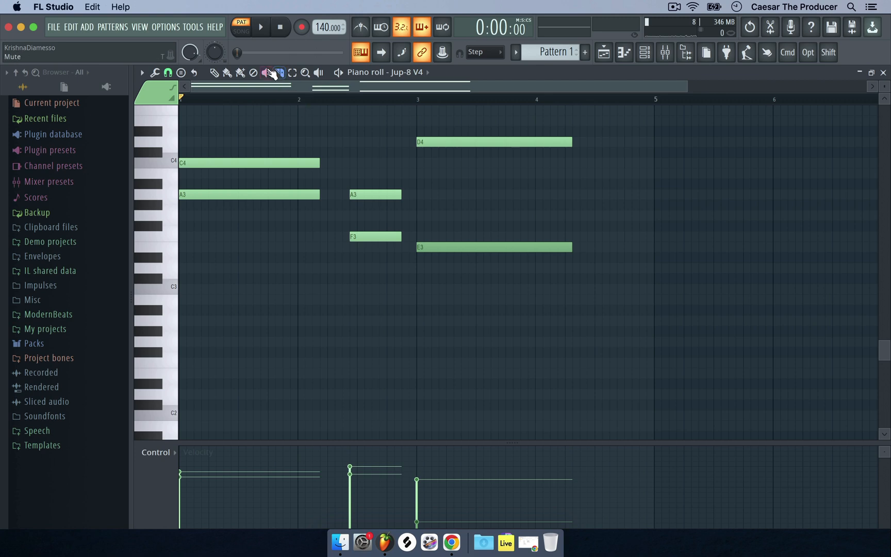
Slice the D4 and E3 notes vertically near their ends, just after the start of bar 4.
click(280, 73)
scroll(348, 146, up, 3)
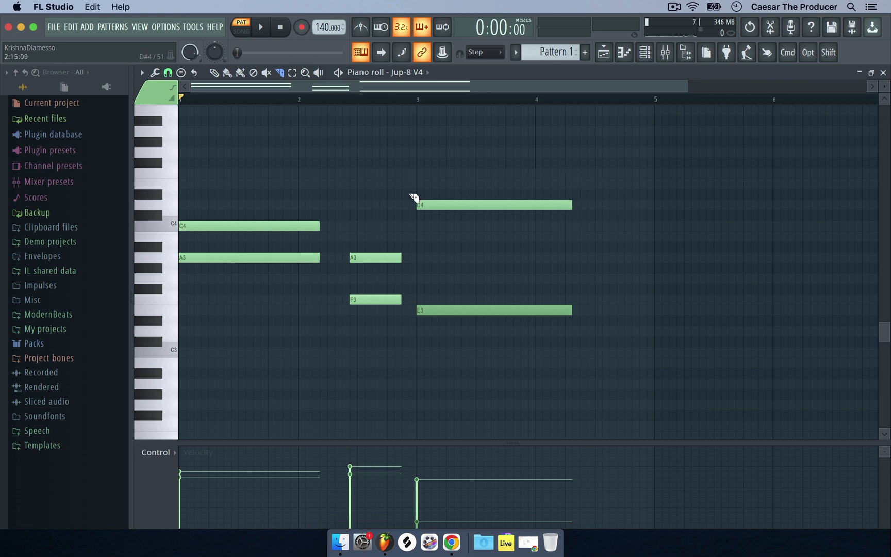
click(215, 73)
click(280, 73)
drag(565, 185, 566, 364)
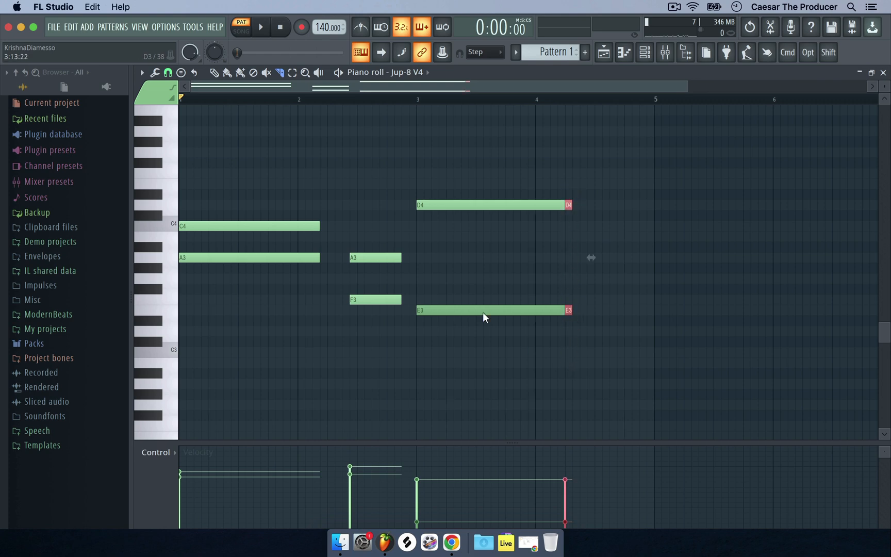
Delete the short sliced-off ends of the D4 and E3 notes in bar 4.
click(253, 73)
click(571, 206)
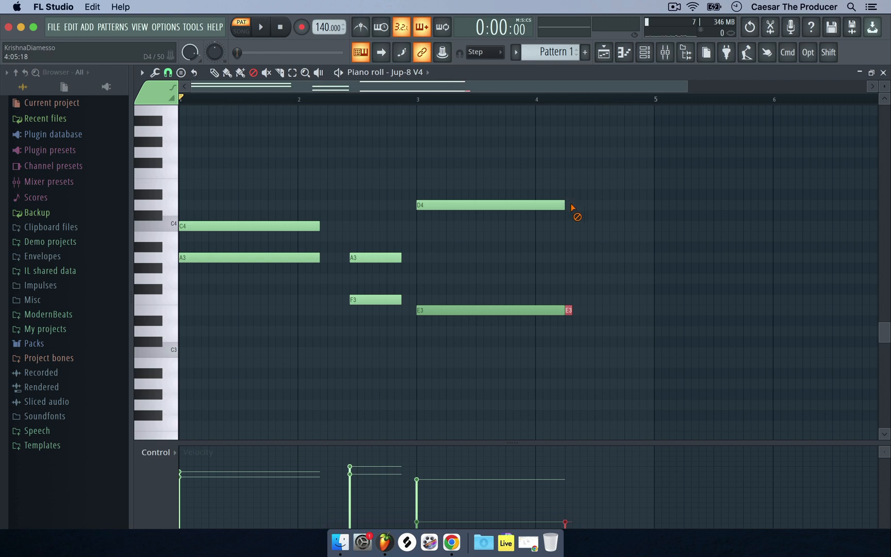
click(570, 312)
Box-select the recorded chord notes with the Select tool and clear the selection.
click(281, 74)
click(293, 73)
drag(226, 137, 529, 352)
click(237, 127)
With the Draw tool active, box-select all the chord notes and deselect them.
click(217, 75)
key(super)
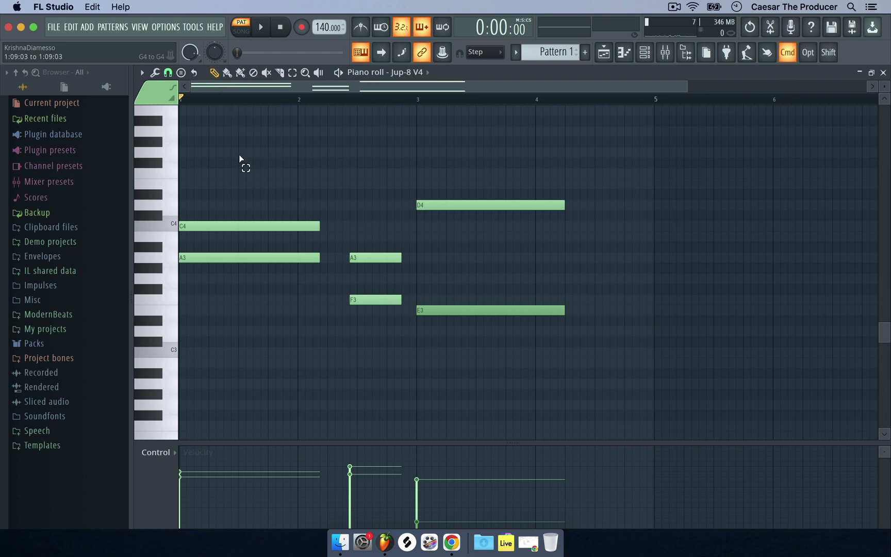
drag(240, 148, 578, 367)
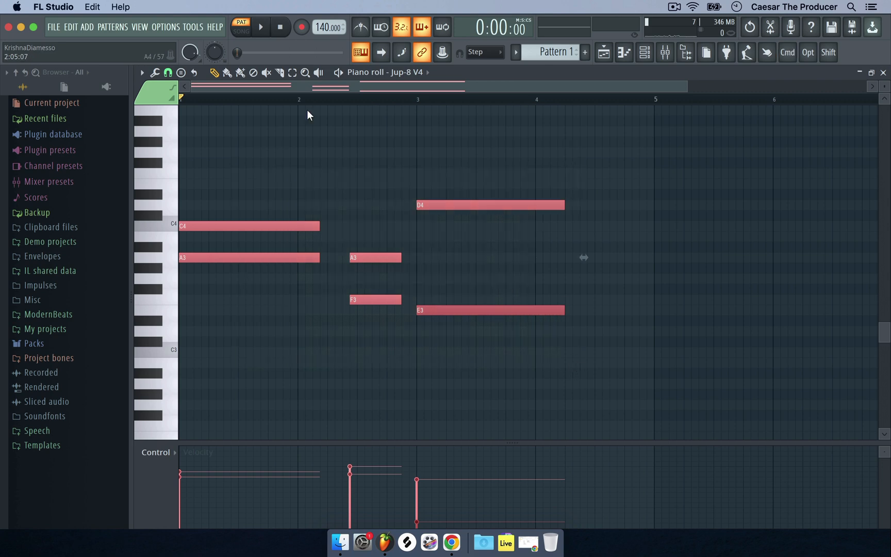
drag(192, 126, 557, 370)
click(214, 72)
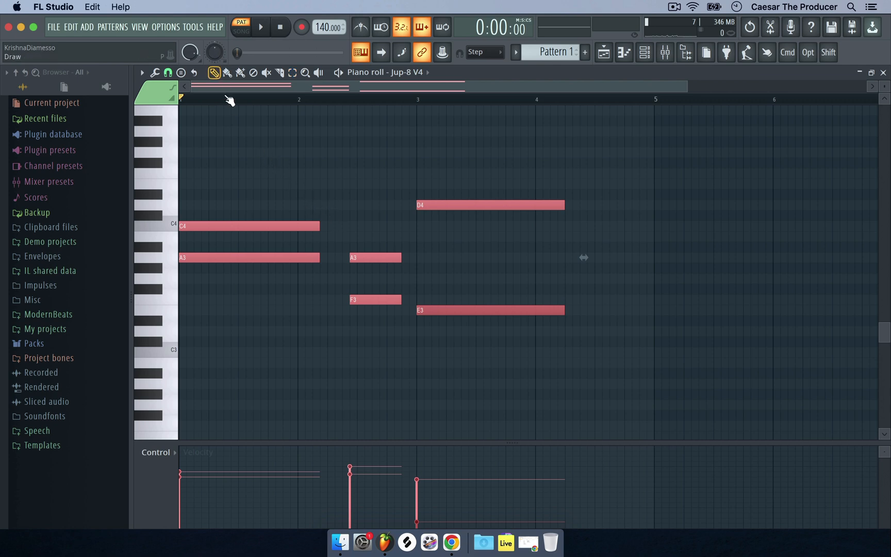
click(233, 133)
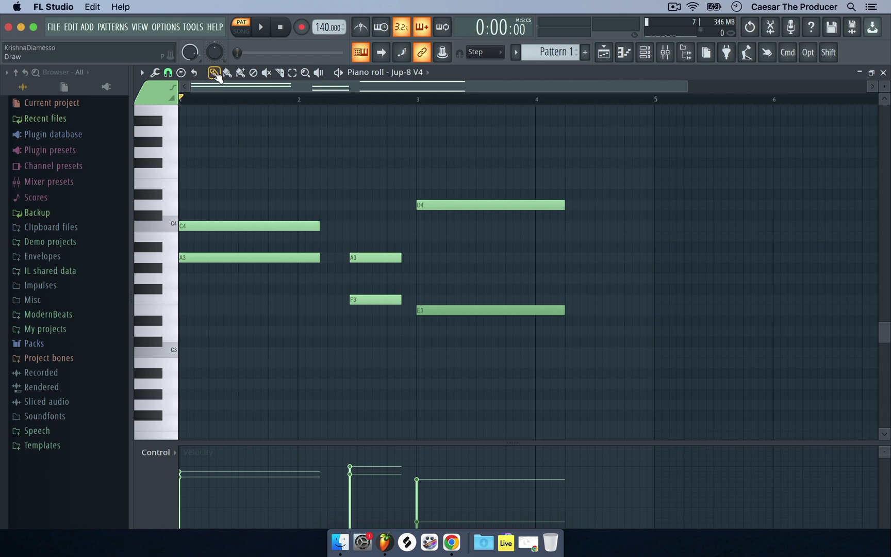
Select only the D4 note at bar 3 with the Select tool, return to the Draw tool and clear the selection.
click(241, 72)
drag(422, 148, 461, 245)
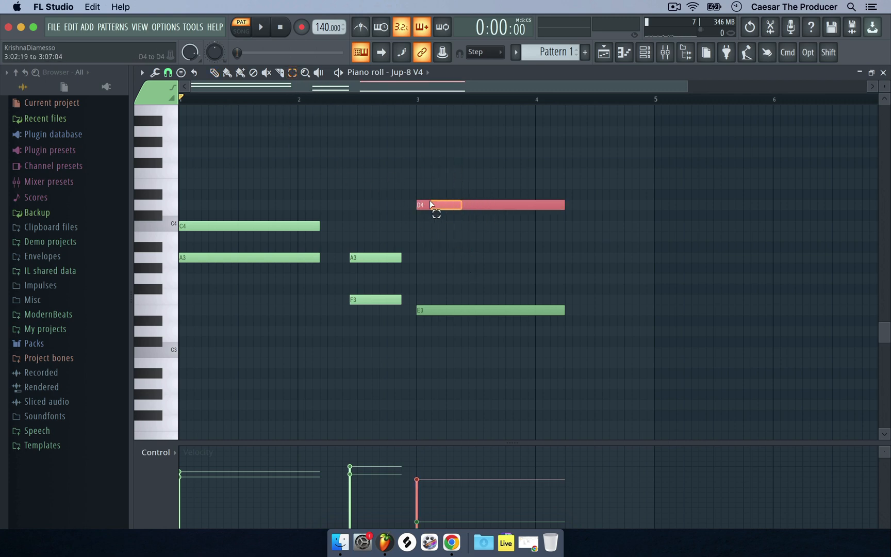
click(221, 73)
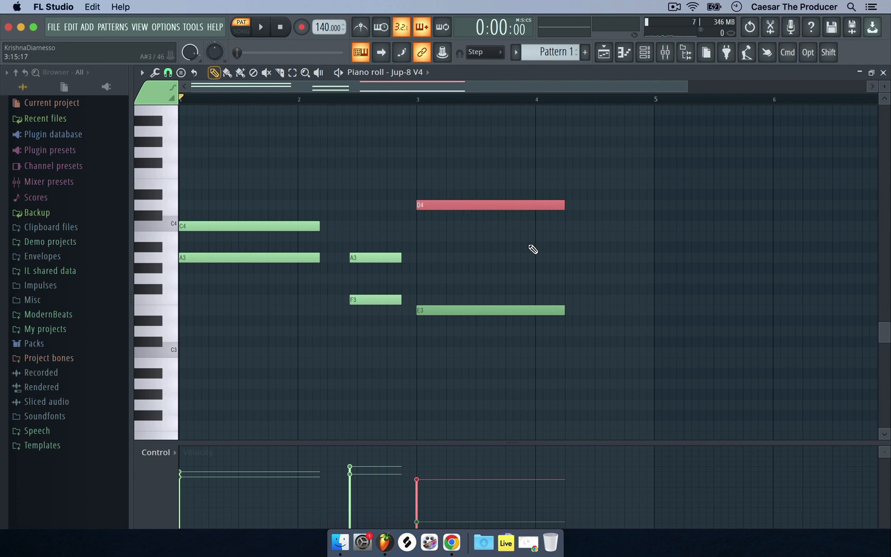
mouse_move(463, 207)
mouse_down()
mouse_move(510, 207)
mouse_move(462, 205)
mouse_up()
click(307, 140)
right_click(337, 143)
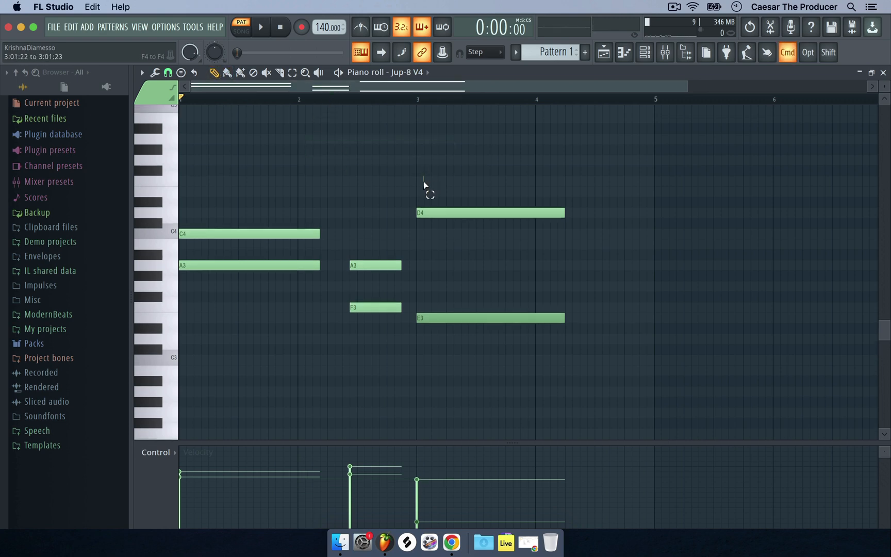
Box-select the D4 note, shift it two steps later, and move it back to the start of bar 3.
drag(424, 178, 464, 215)
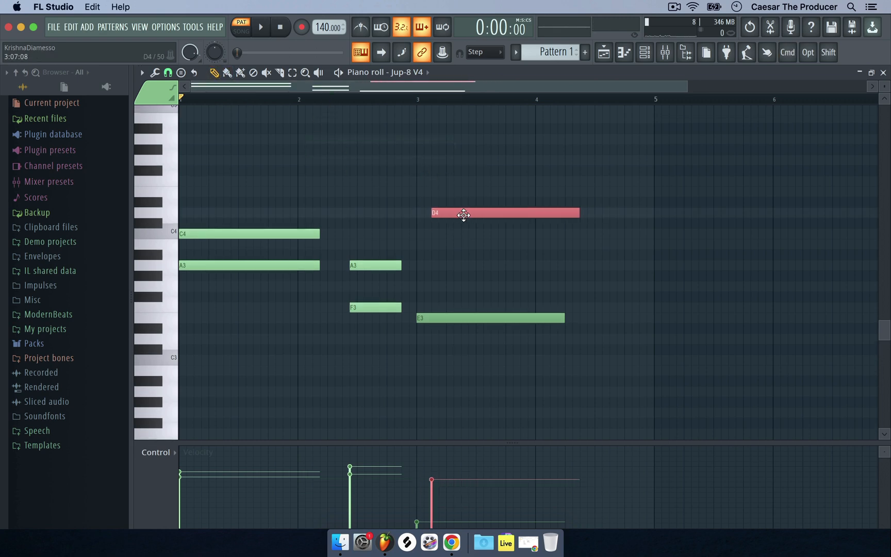
click(462, 182)
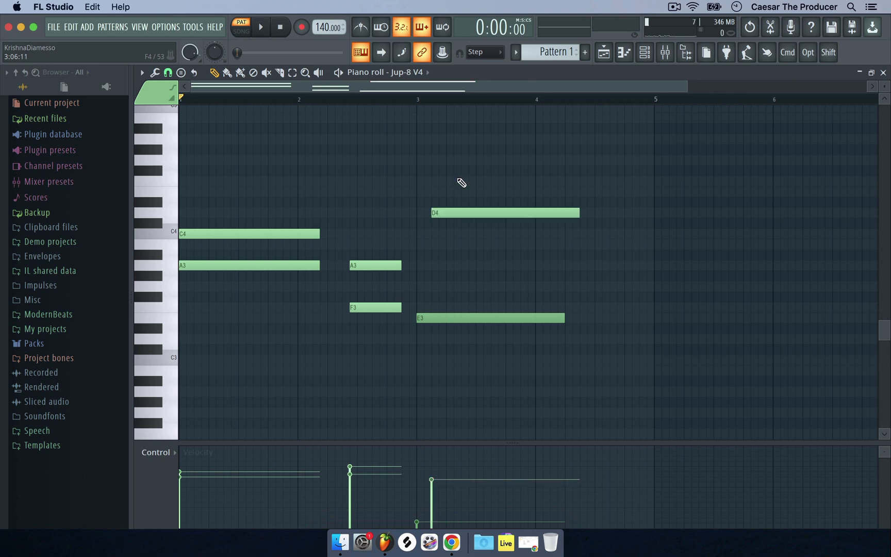
drag(461, 211, 448, 207)
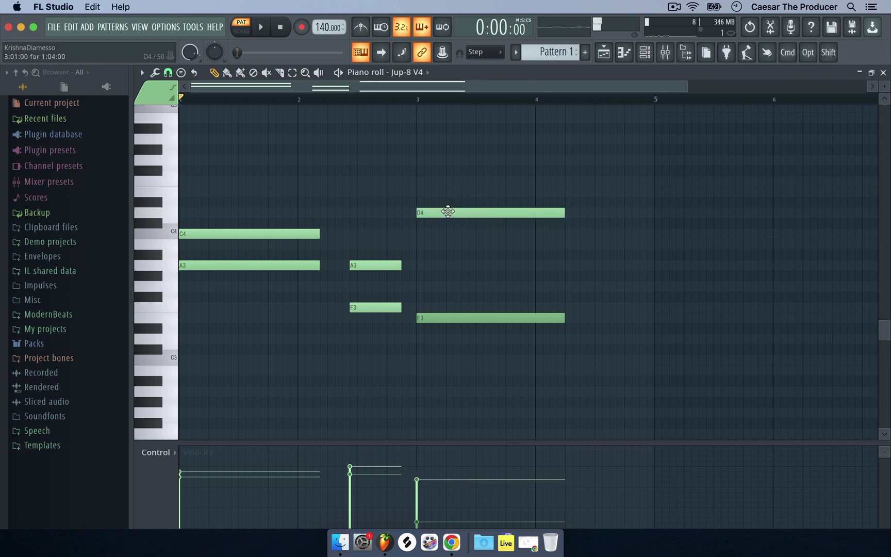
Zoom in on the chord notes with the Zoom tool, and widen the view to about seven bars.
click(306, 73)
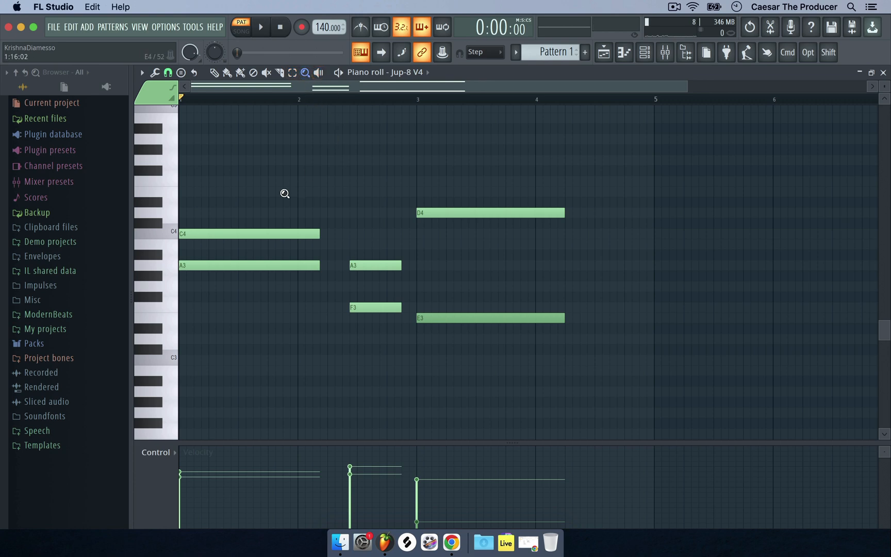
drag(193, 125, 589, 297)
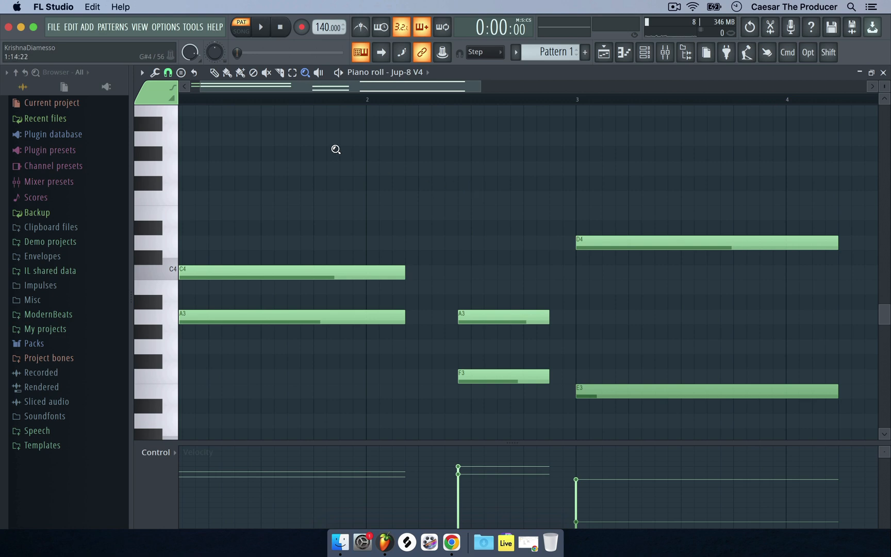
drag(478, 86, 768, 78)
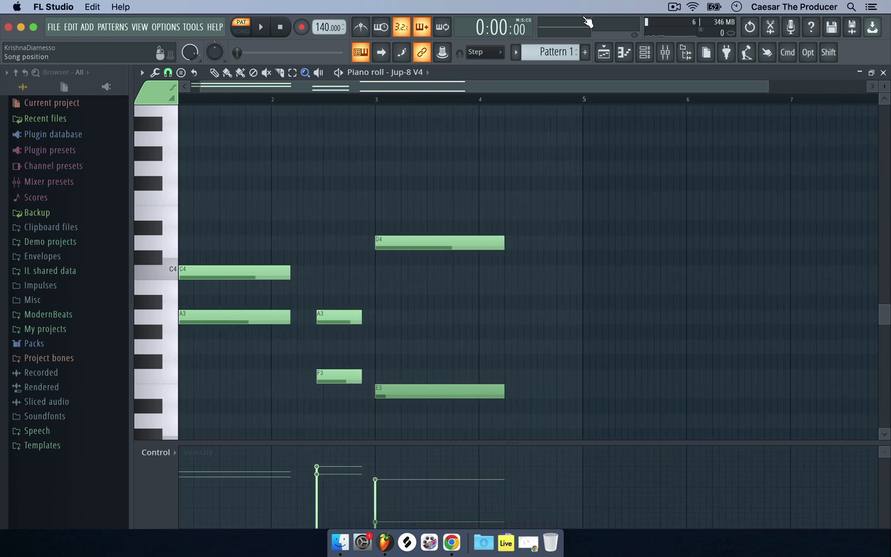
mouse_move(884, 87)
mouse_down()
mouse_move(884, 101)
mouse_move(885, 83)
mouse_move(885, 91)
mouse_up()
mouse_move(885, 310)
mouse_down()
mouse_move(884, 295)
mouse_move(885, 323)
mouse_up()
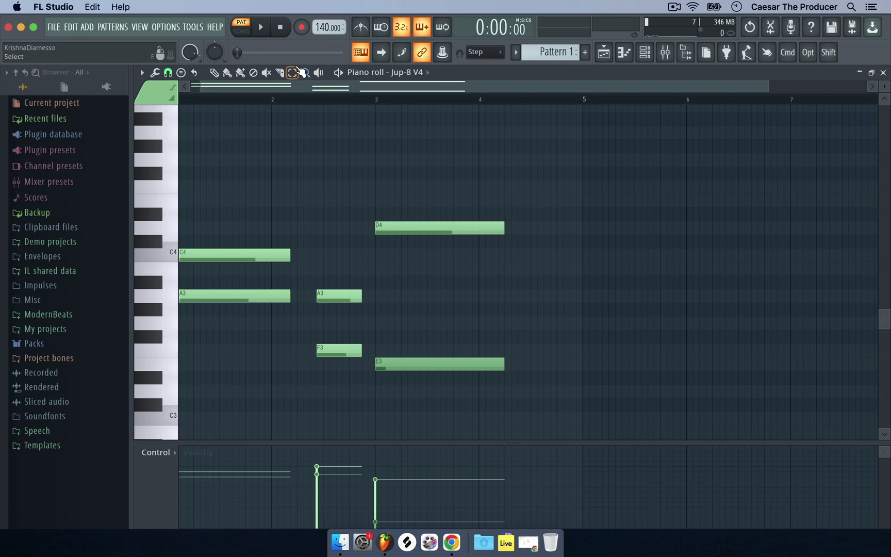
Audition the chords in bars 1, 2 and 3 individually with the Playback tool.
click(214, 72)
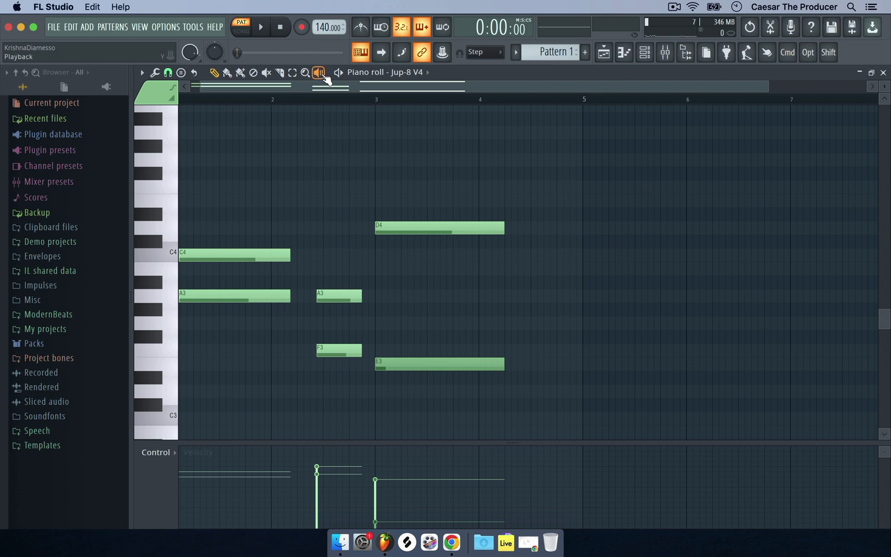
click(318, 72)
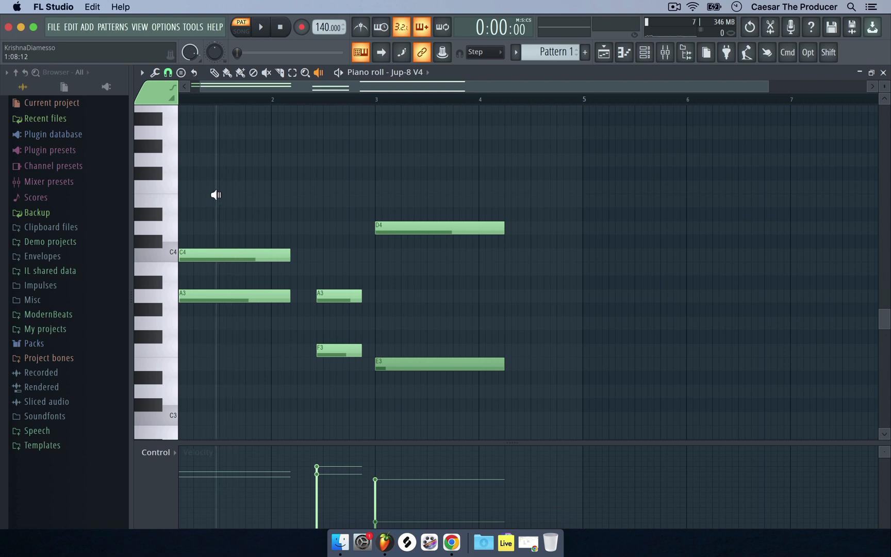
click(216, 194)
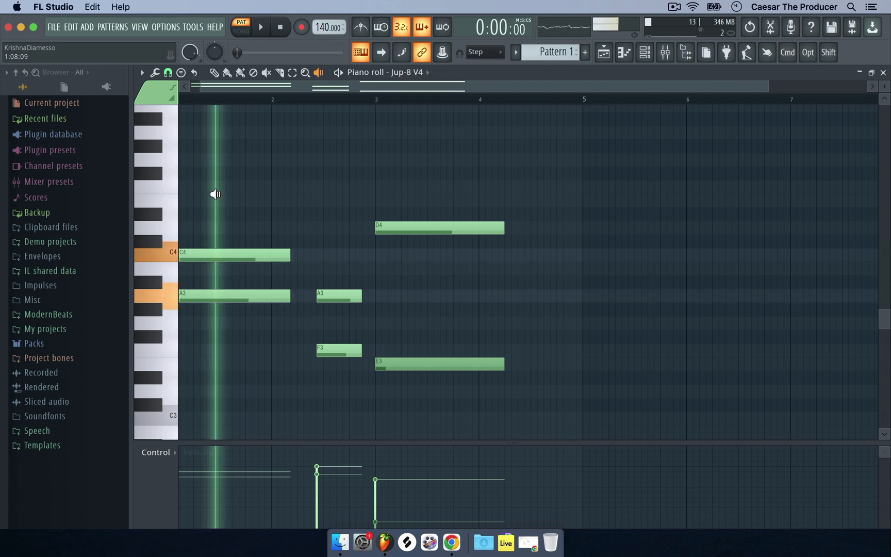
click(339, 182)
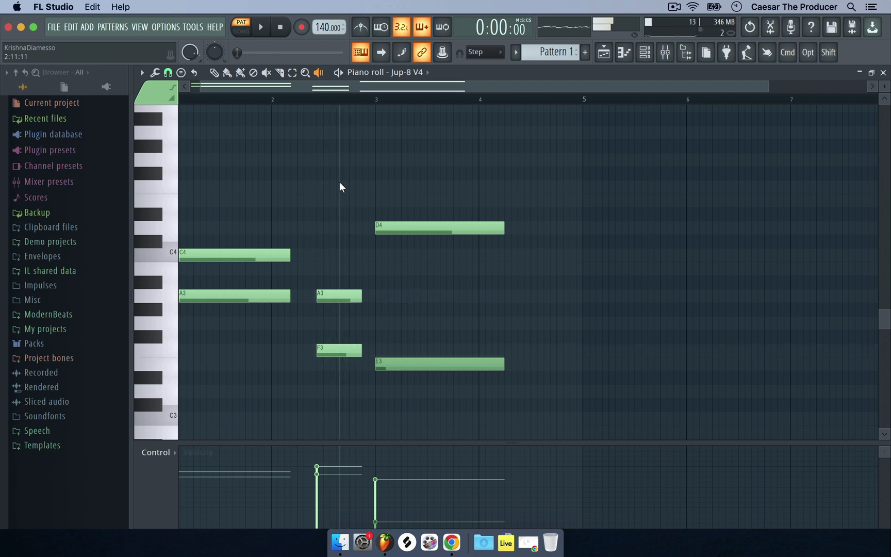
click(240, 200)
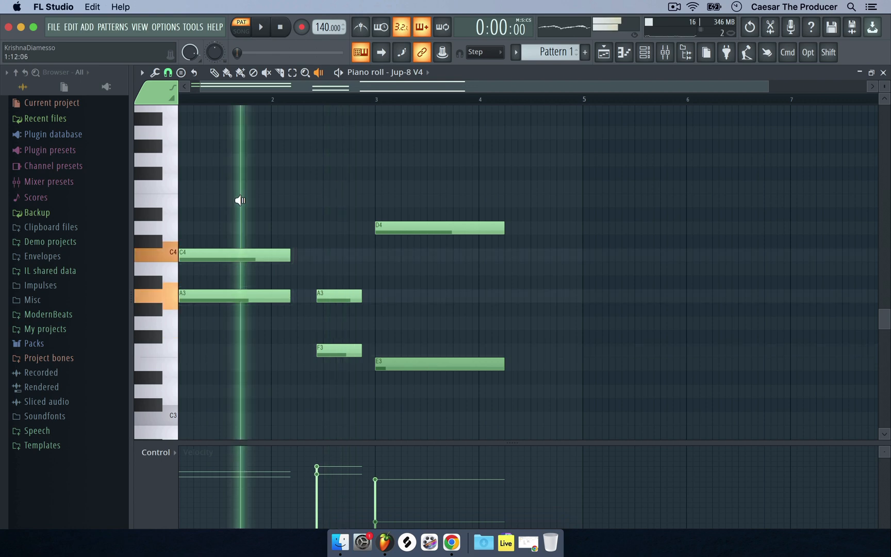
click(423, 177)
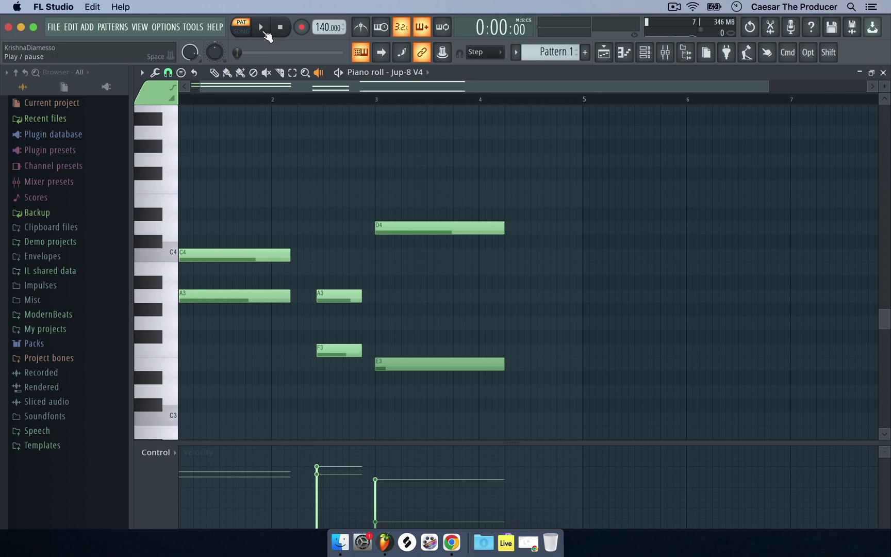
Play the pattern through bar 4, stop it, and switch back to the Draw tool.
click(341, 75)
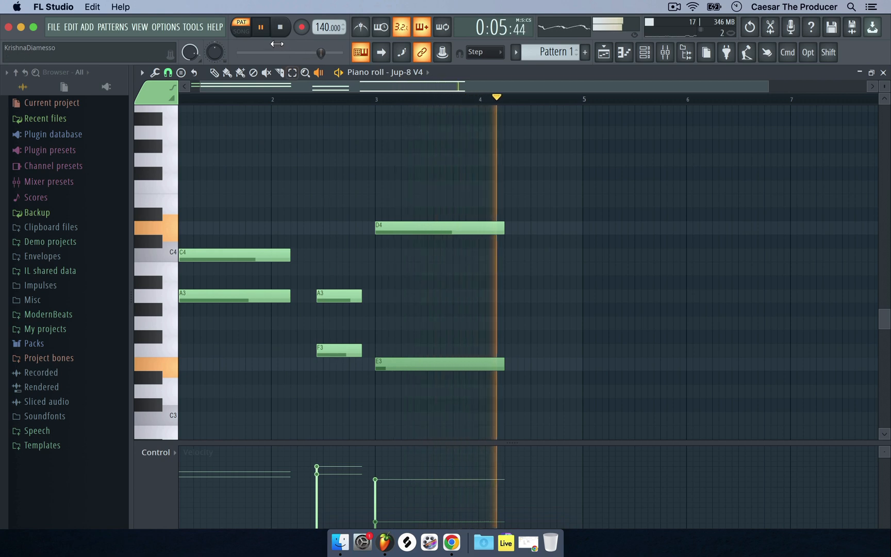
key(space)
click(215, 72)
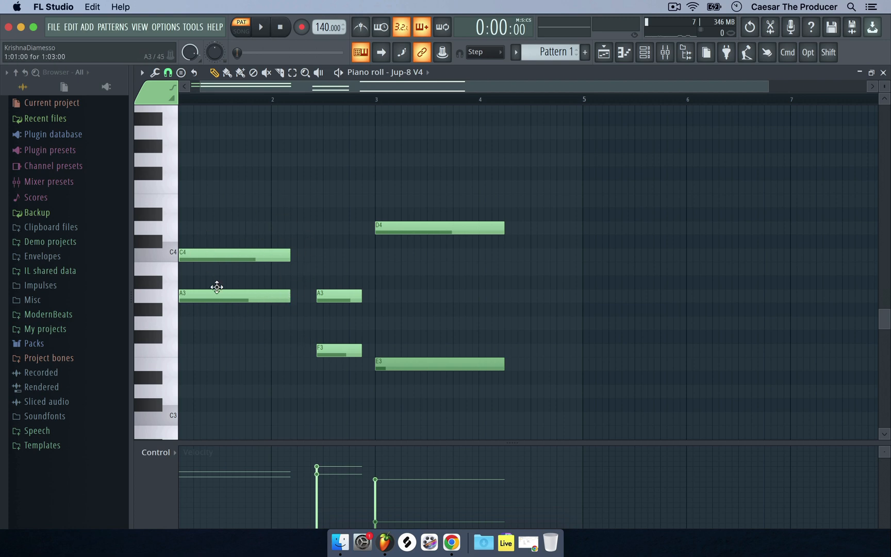
Select the A3 and F3 notes in bar 2, move them one step later and deselect them.
scroll(220, 291, down, 3)
scroll(220, 291, left, 1)
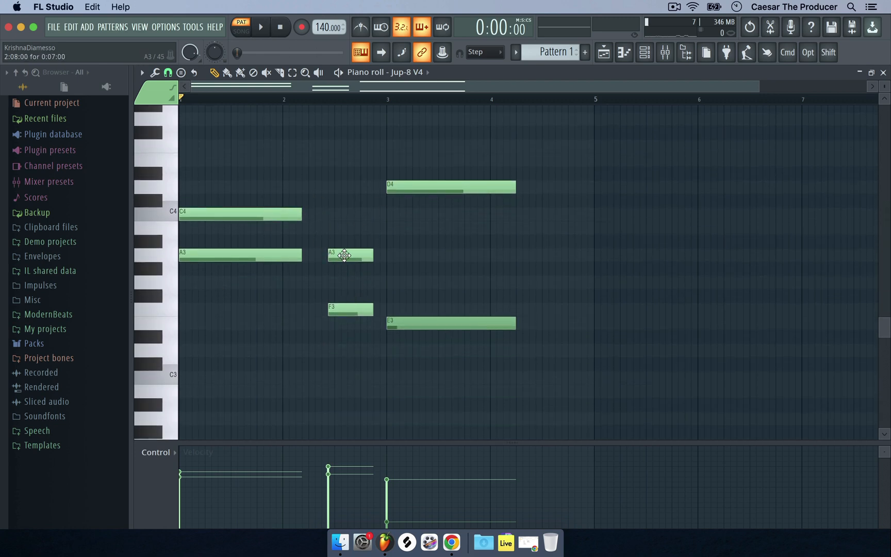
scroll(310, 155, up, 3)
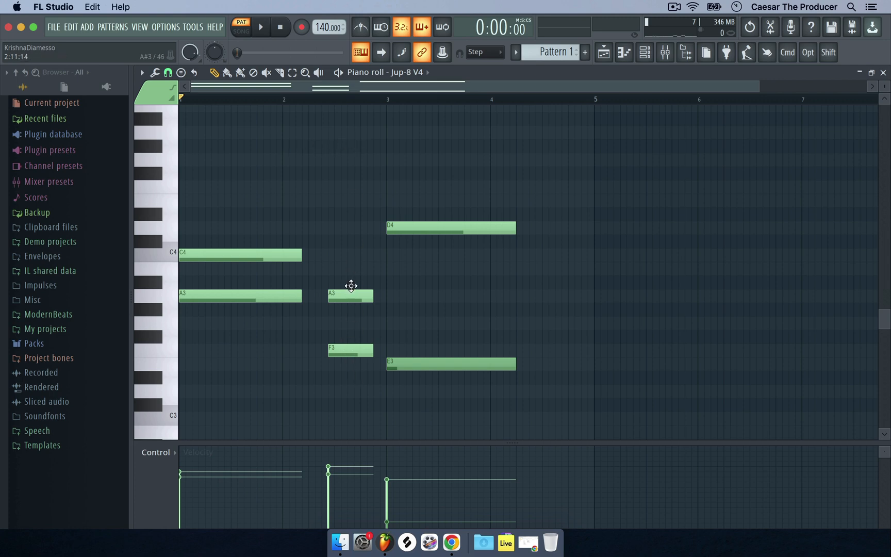
key(super)
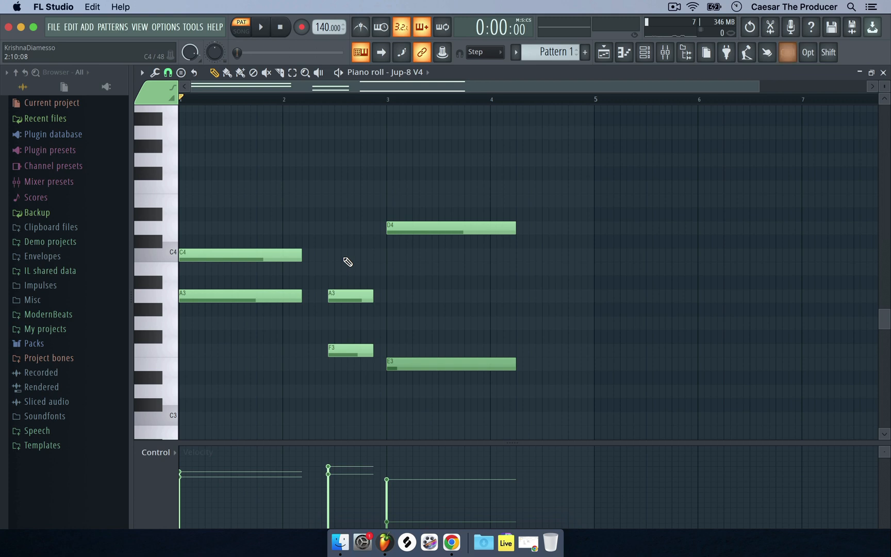
drag(343, 248, 353, 359)
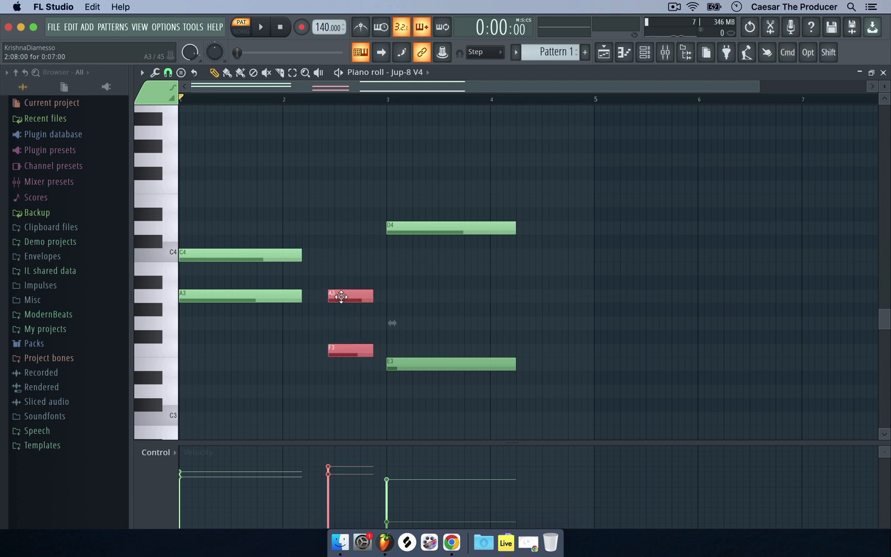
drag(343, 297, 350, 297)
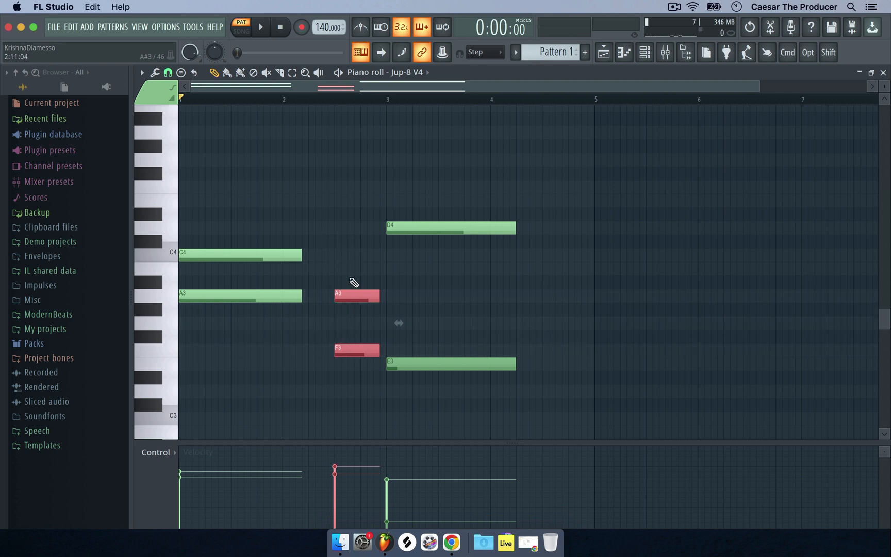
click(270, 199)
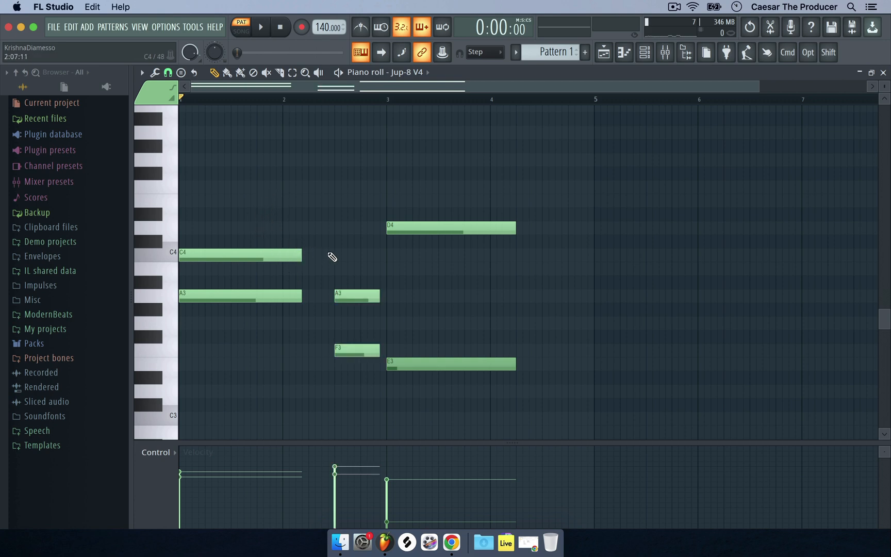
Select the C4 and A3 notes at bar 1 and lengthen both to 1:07:00.
drag(227, 202, 237, 304)
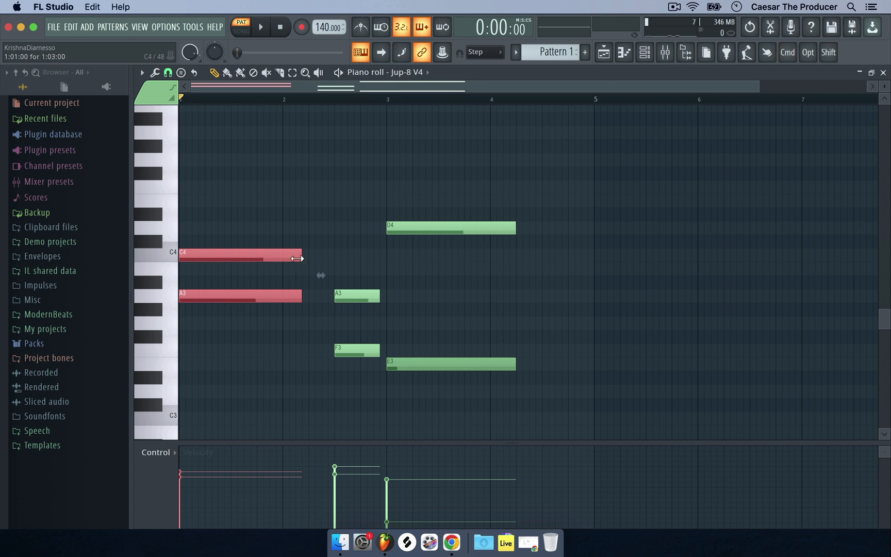
drag(300, 256, 326, 254)
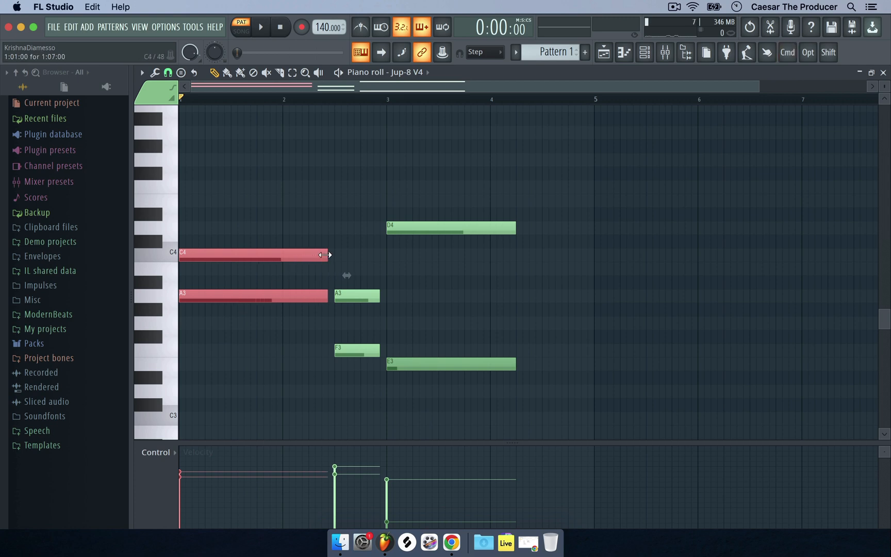
Lengthen the A3 and F3 notes in bar 2 so they end at the start of bar 3, and deselect them.
click(340, 225)
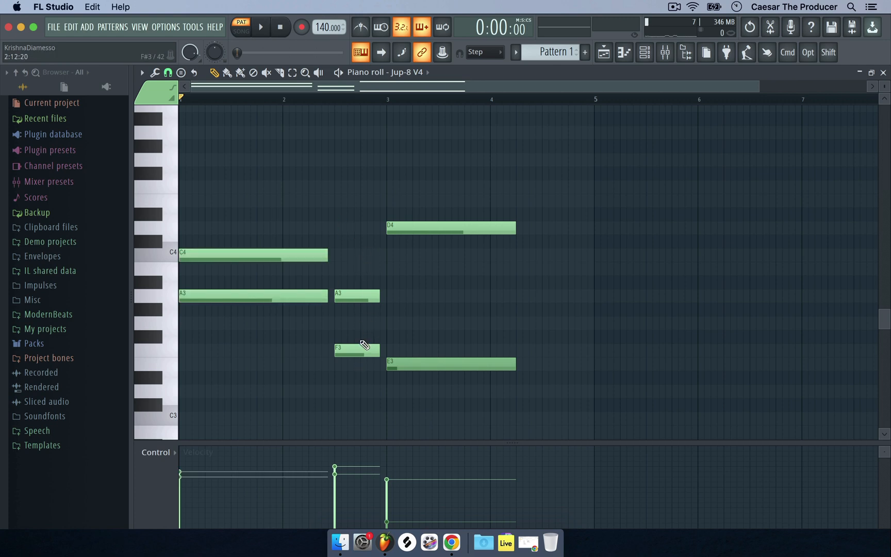
drag(363, 251, 388, 353)
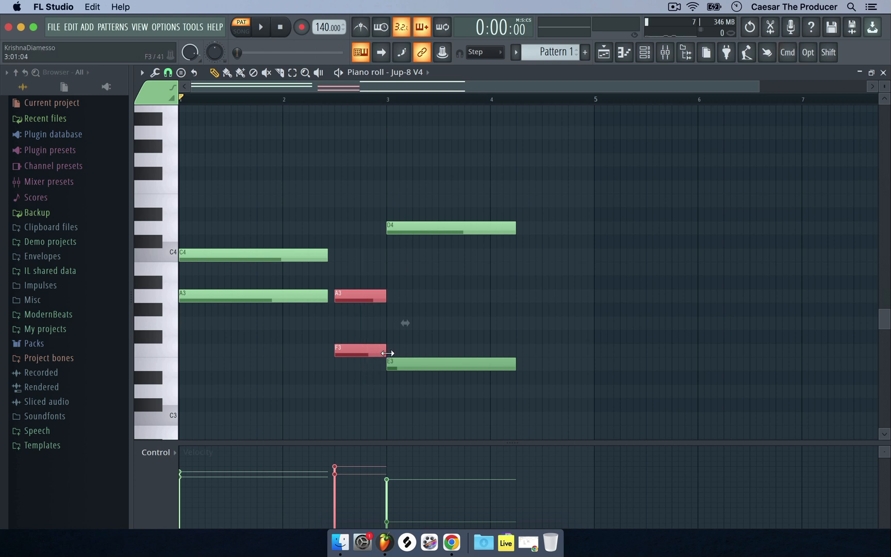
click(438, 169)
Lengthen the D4 and E3 notes at bar 3 so they end at the start of bar 5, and play the pattern.
drag(458, 154, 455, 387)
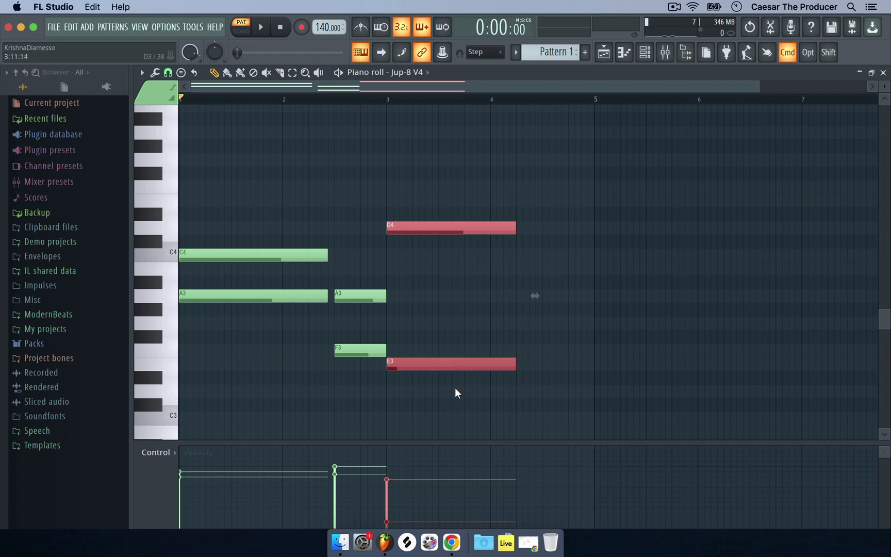
drag(517, 368, 595, 366)
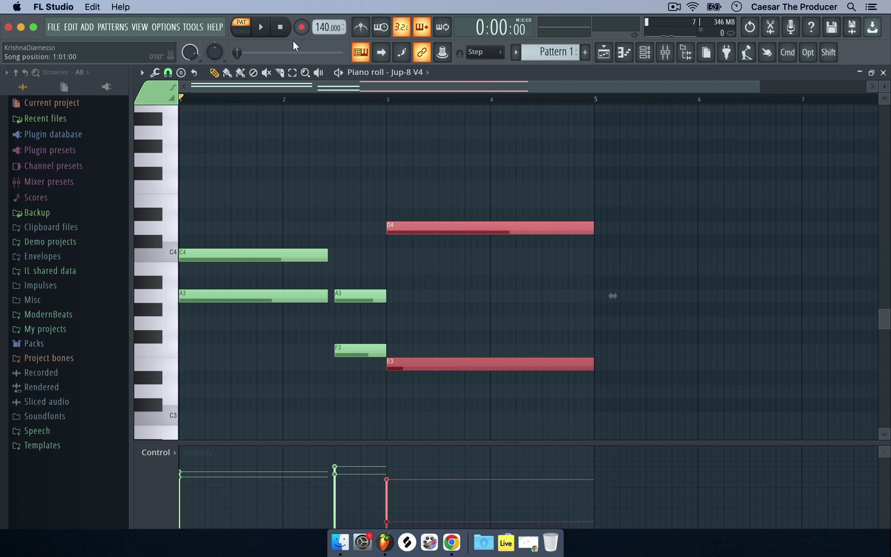
click(259, 27)
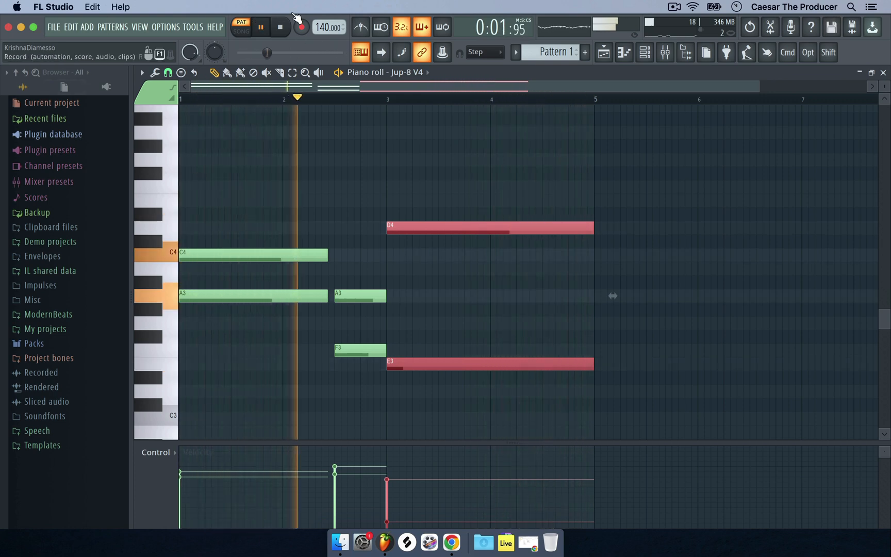
click(281, 27)
Add an E4 note at bar 1, shorten it to 1:07:00 to match the chord, and play the pattern.
scroll(279, 277, up, 2)
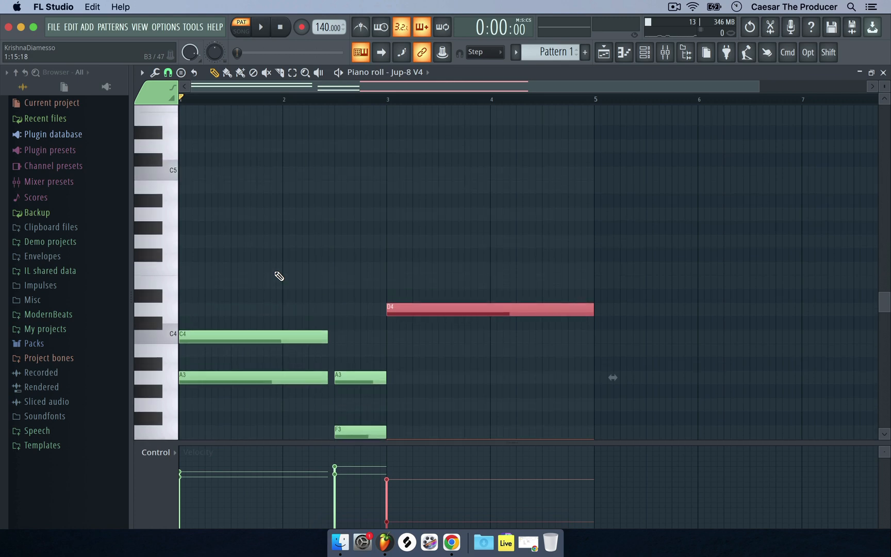
scroll(279, 276, down, 4)
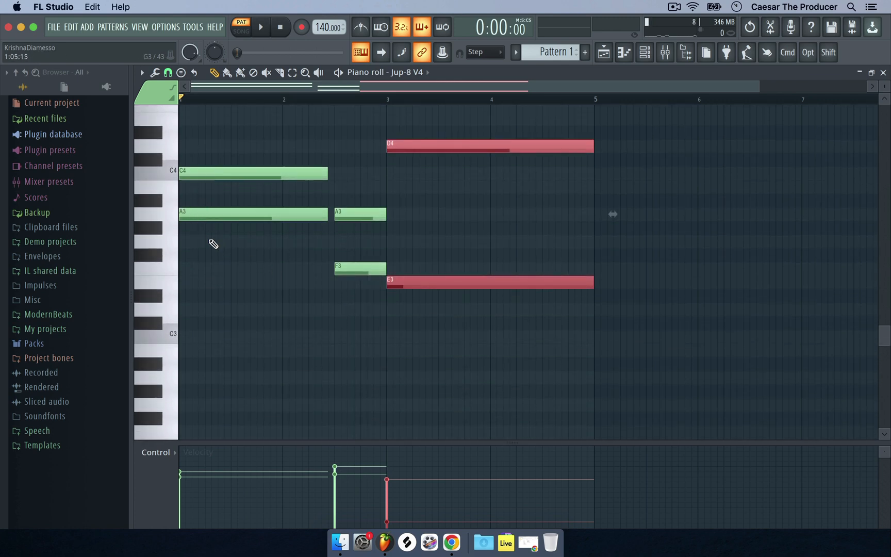
scroll(213, 244, up, 2)
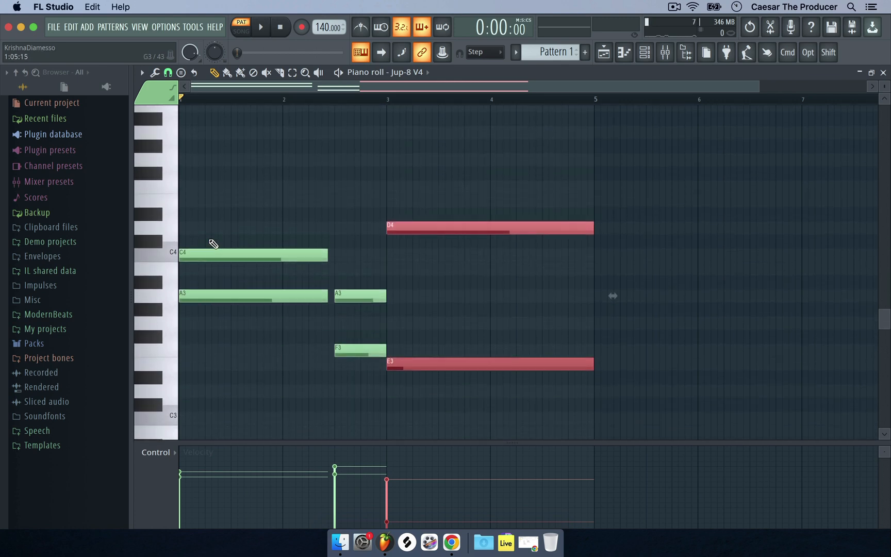
click(187, 200)
drag(214, 201, 207, 202)
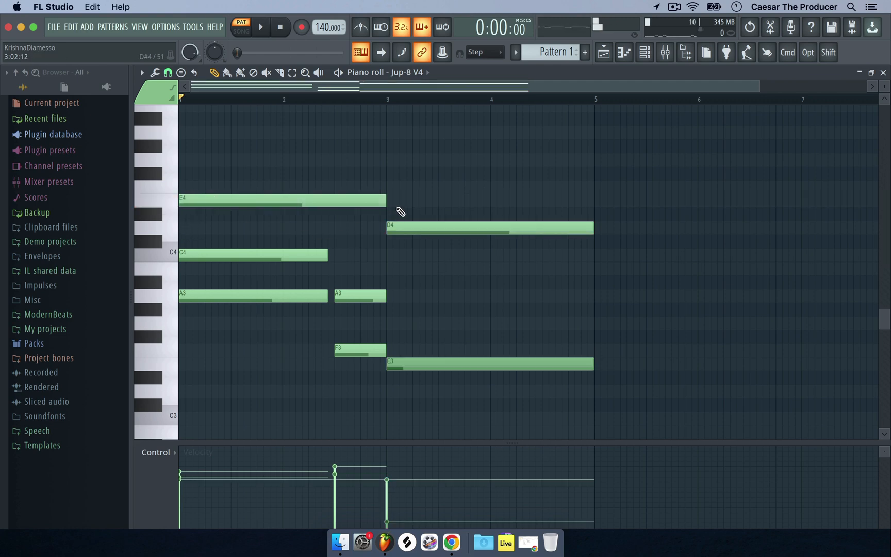
drag(382, 201, 323, 202)
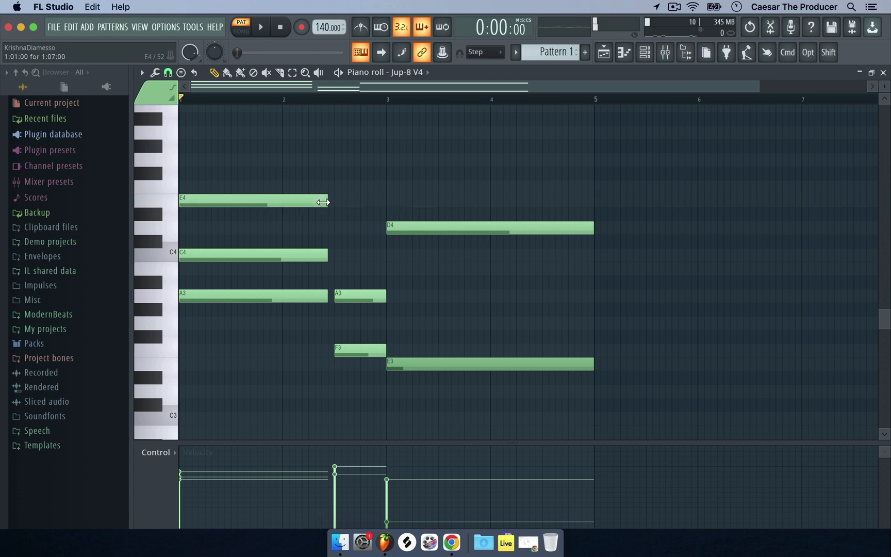
click(262, 27)
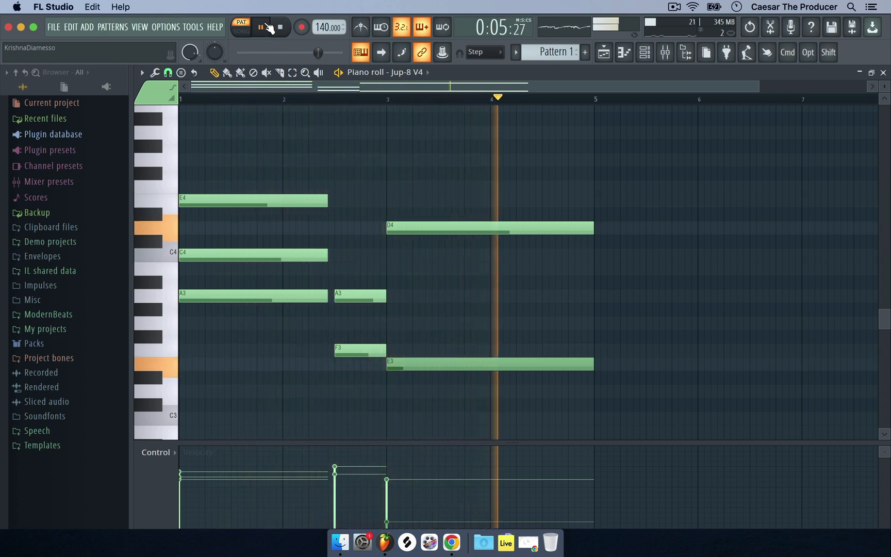
click(280, 28)
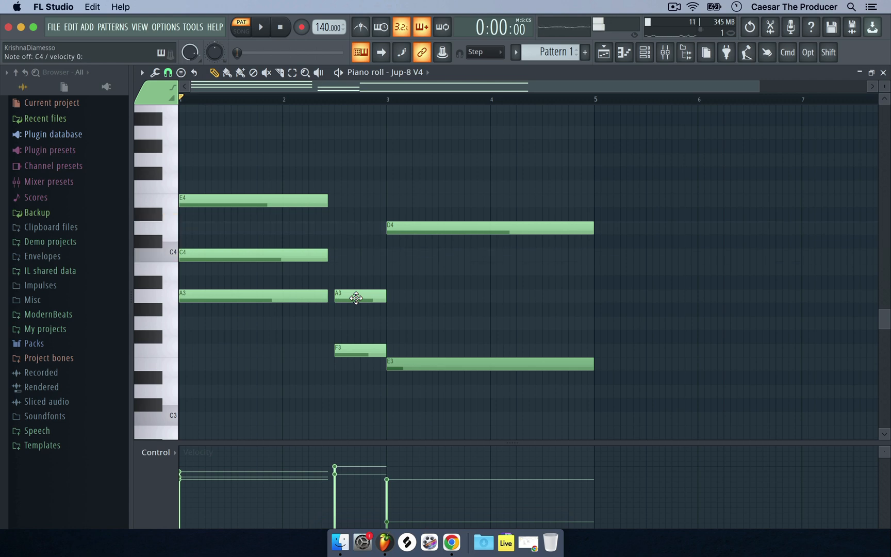
Add a C4 note at 2:09:00 above the bar 2 chord and shorten it to 0:08:00.
click(339, 256)
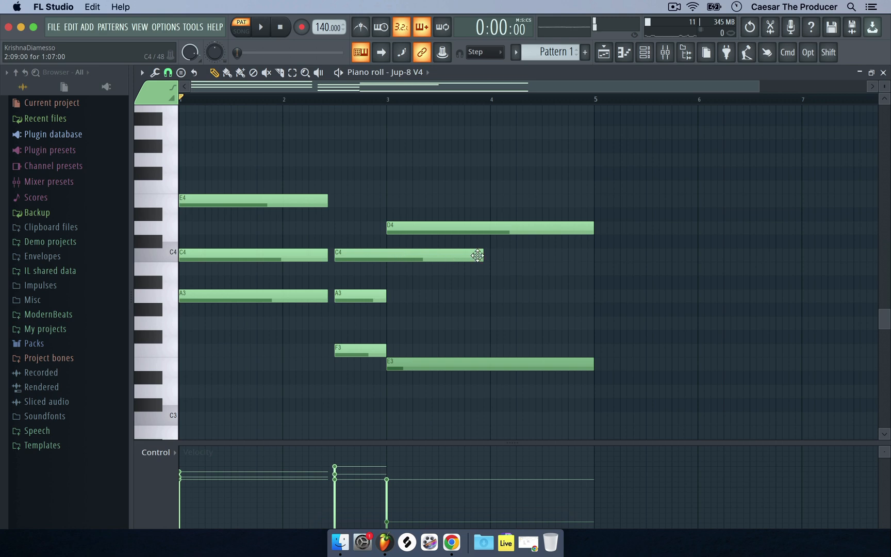
drag(478, 256, 384, 255)
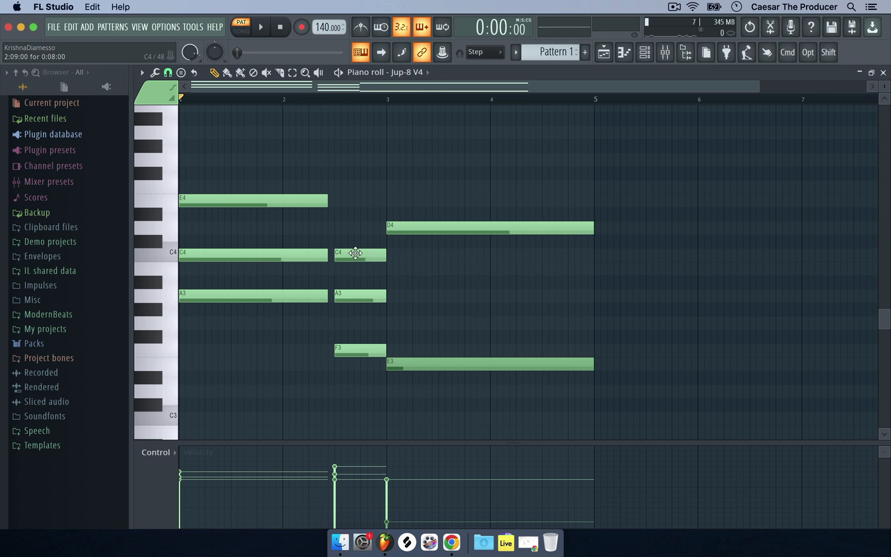
double_click(355, 253)
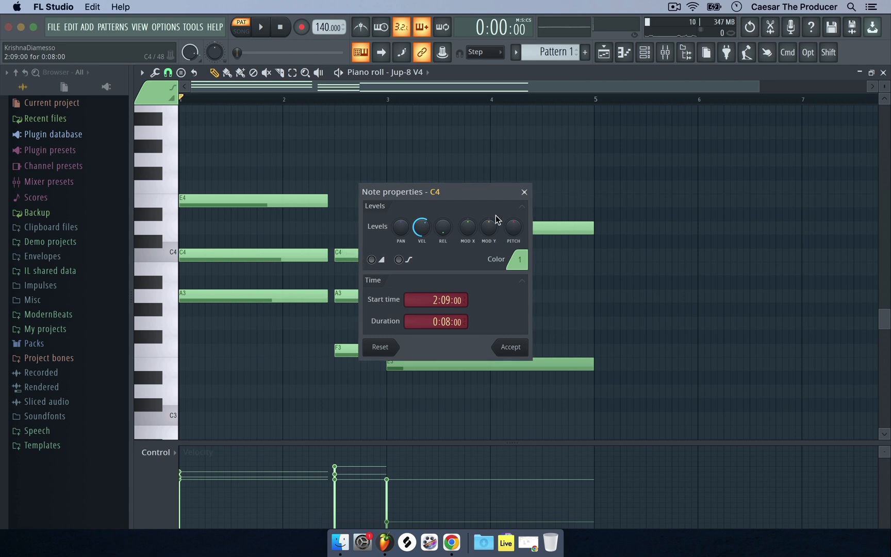
click(525, 192)
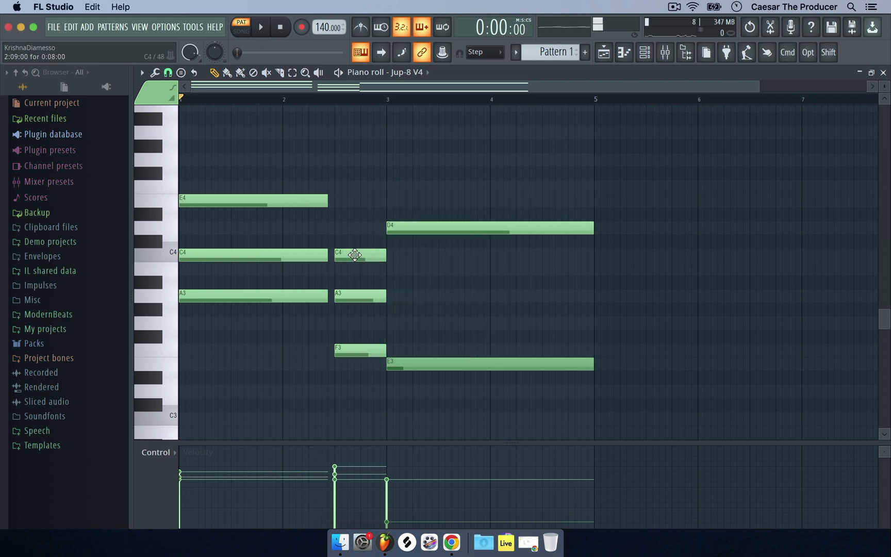
double_click(355, 255)
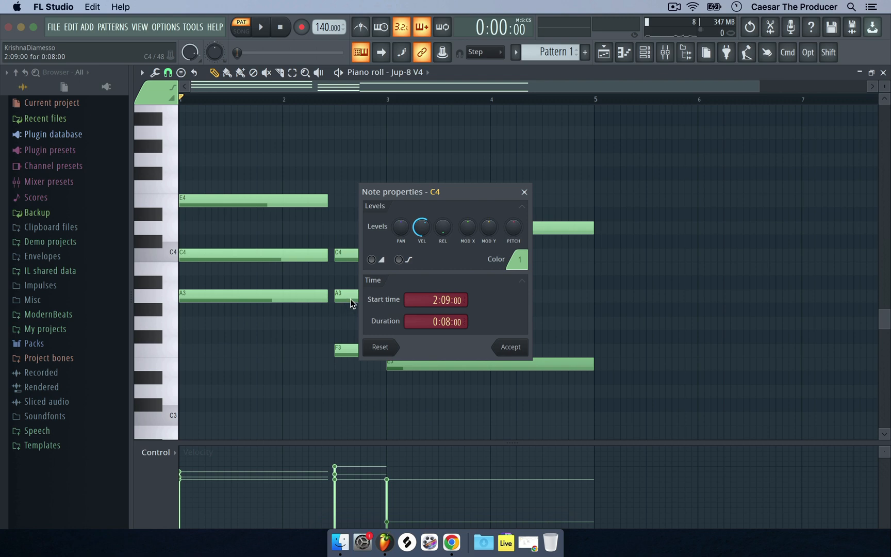
drag(427, 227, 426, 248)
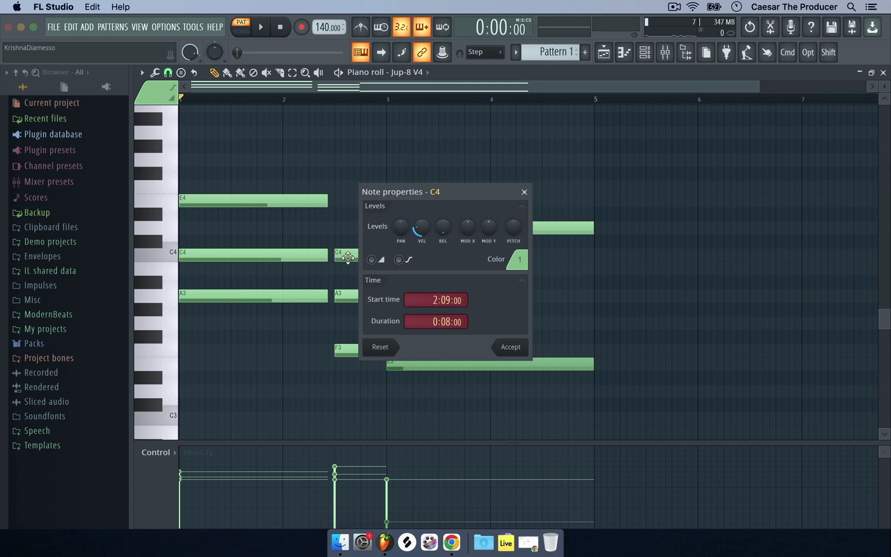
click(524, 192)
Play the pattern, stop it, and add an A3 note at 3:01:00 with a length of 2:00:00.
key(space)
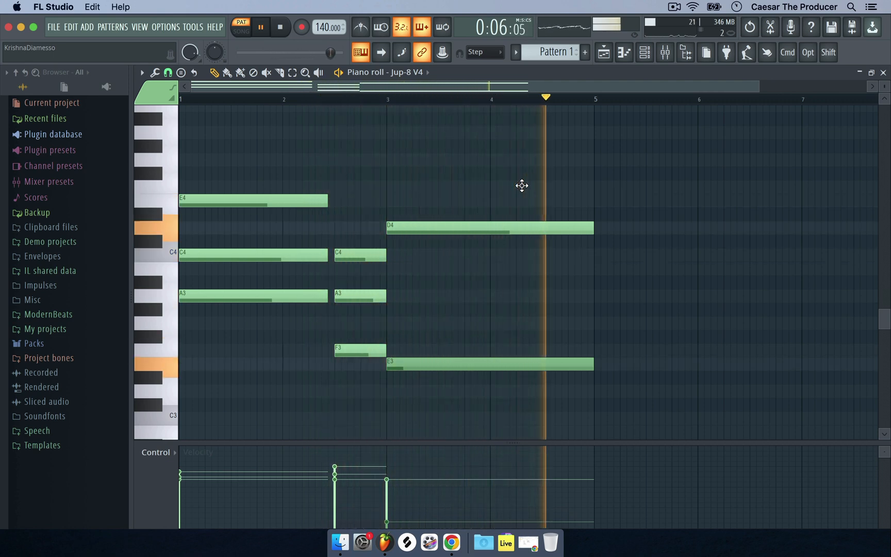
key(space)
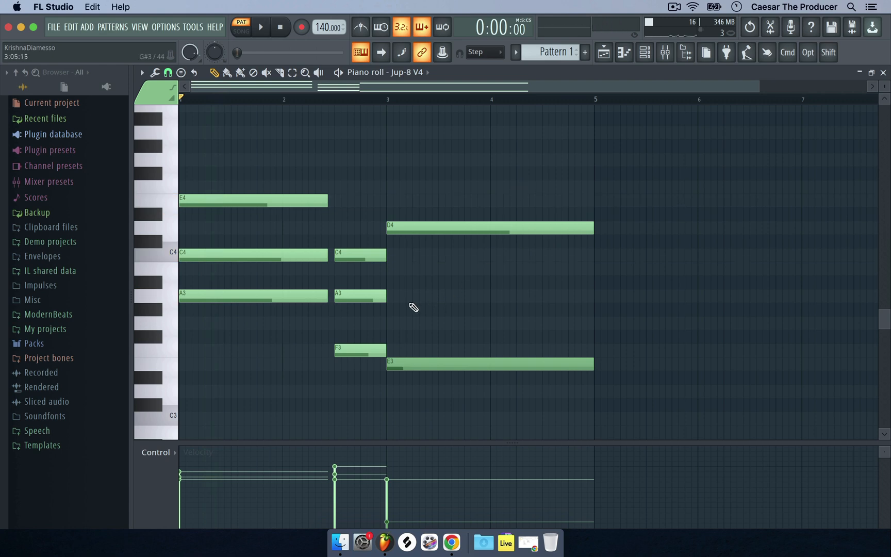
click(398, 296)
drag(408, 292, 595, 297)
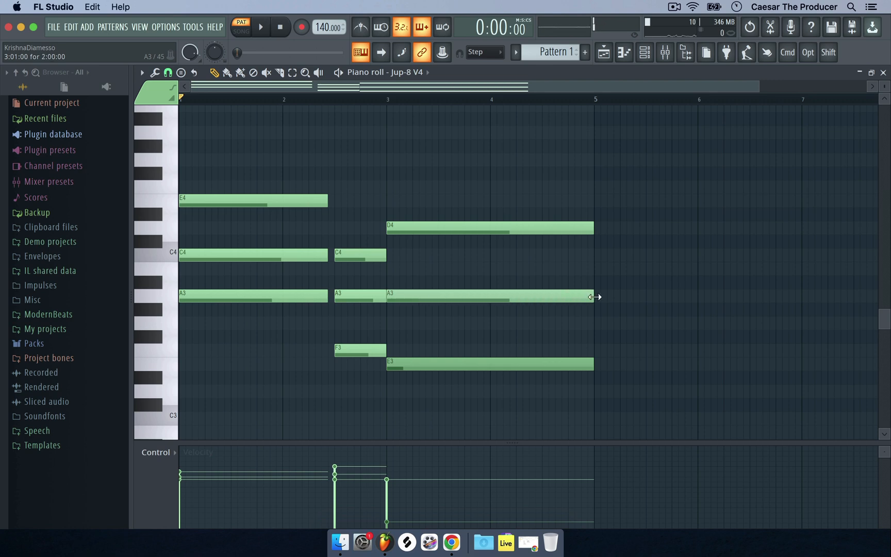
Set the velocity of the A3 note at bar 3 to 26% in its note properties.
double_click(561, 297)
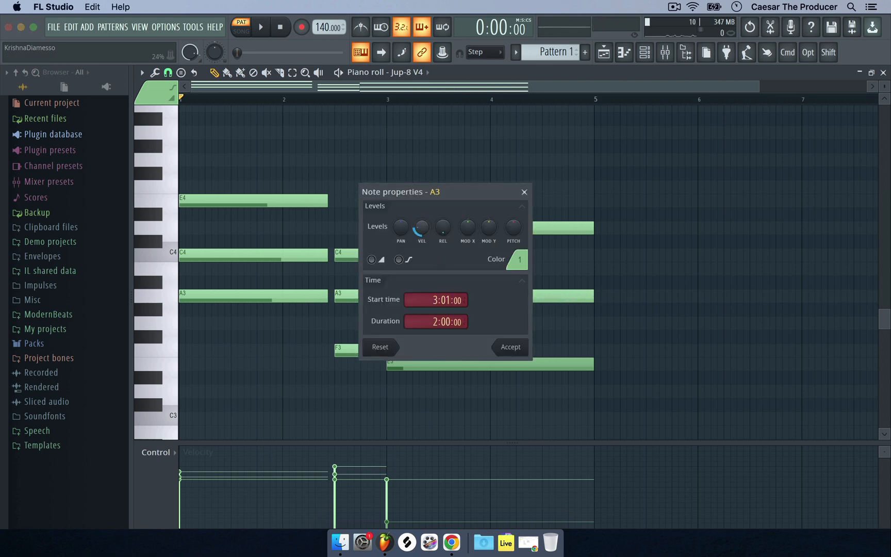
click(524, 191)
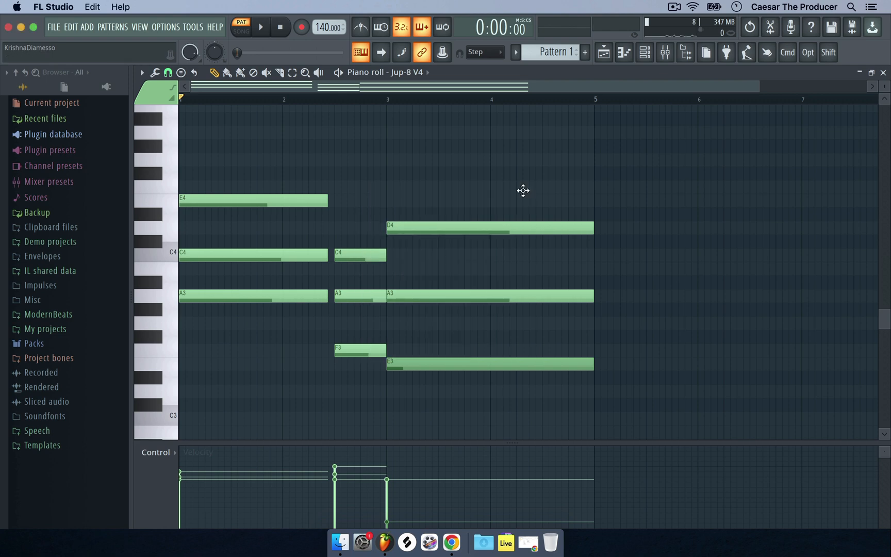
double_click(478, 296)
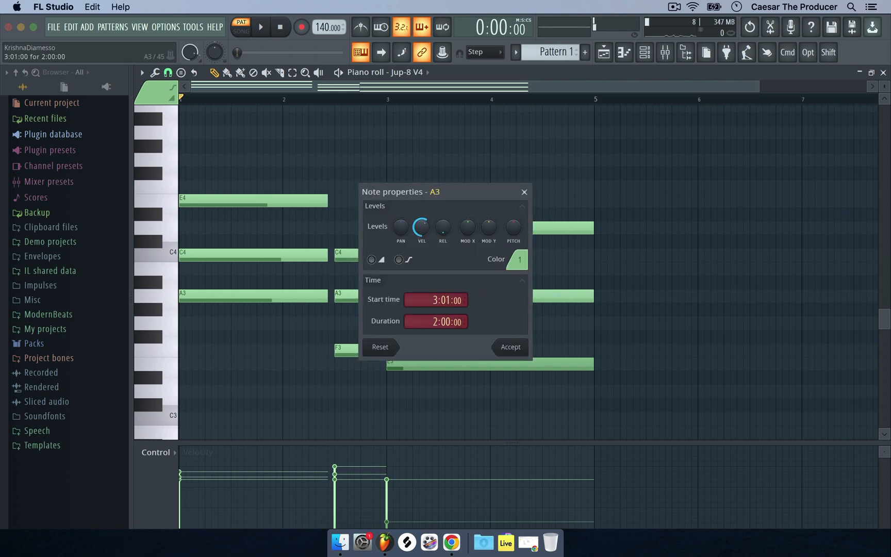
drag(422, 227, 422, 268)
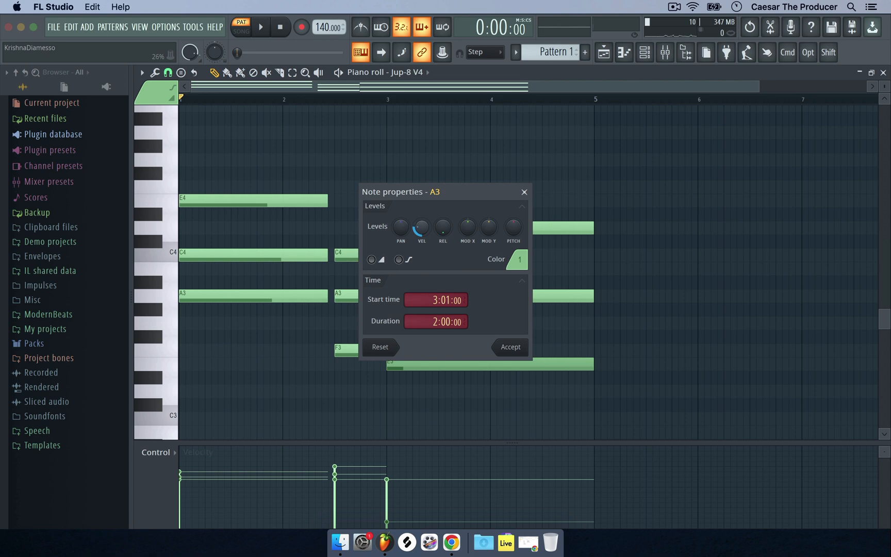
click(523, 347)
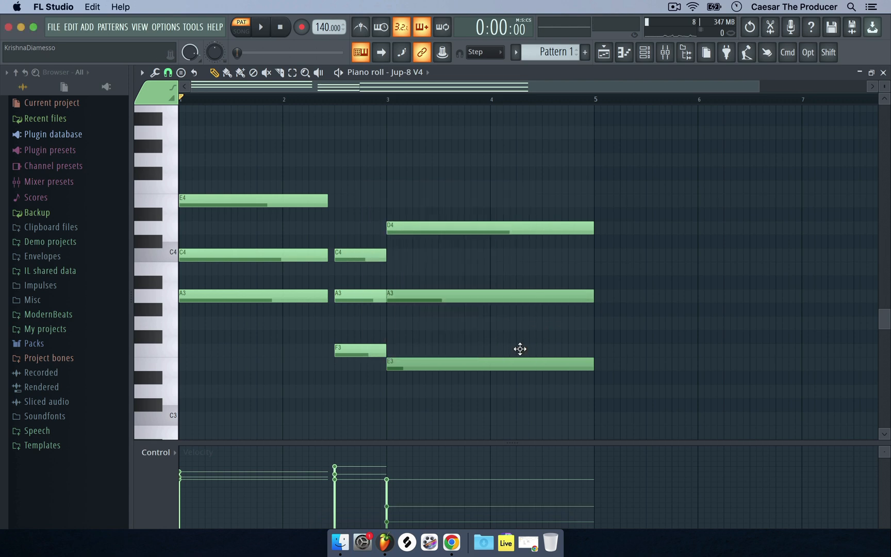
Set the velocity of the C4 note in bar 2 to 25% in its note properties.
double_click(356, 252)
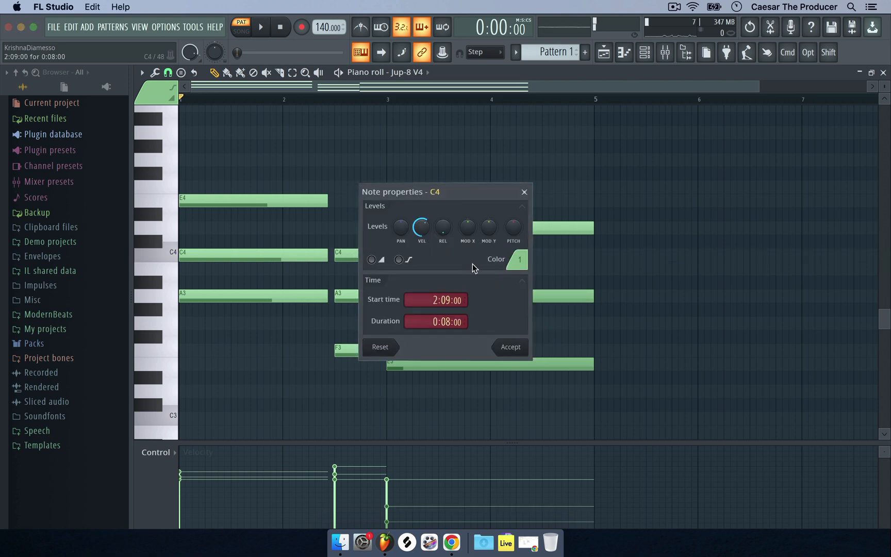
drag(421, 227, 422, 265)
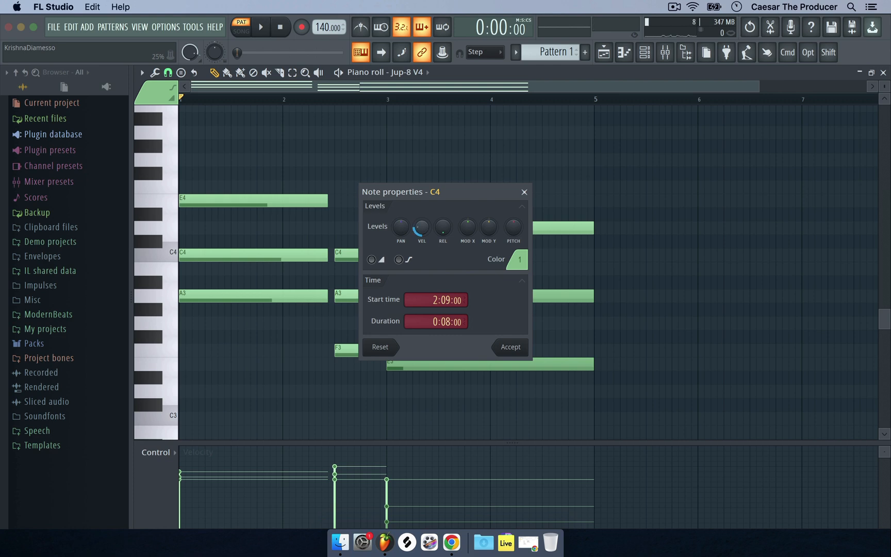
click(518, 354)
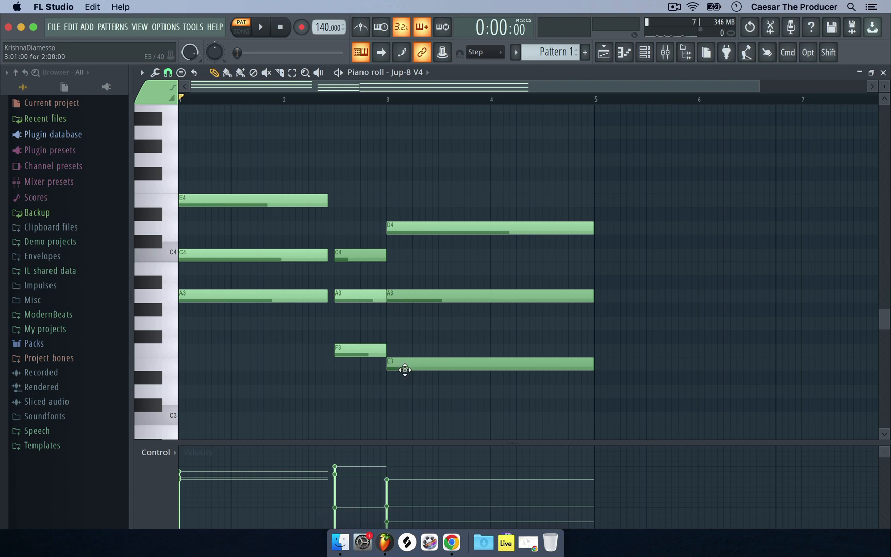
Set the velocity of the E3 note at bar 3 to 71% and play the pattern to hear the result.
double_click(420, 363)
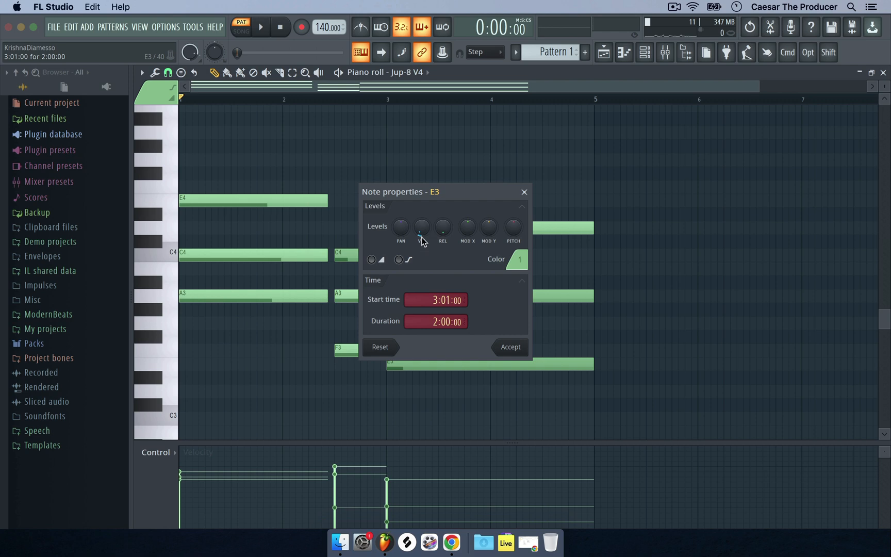
drag(420, 236, 421, 243)
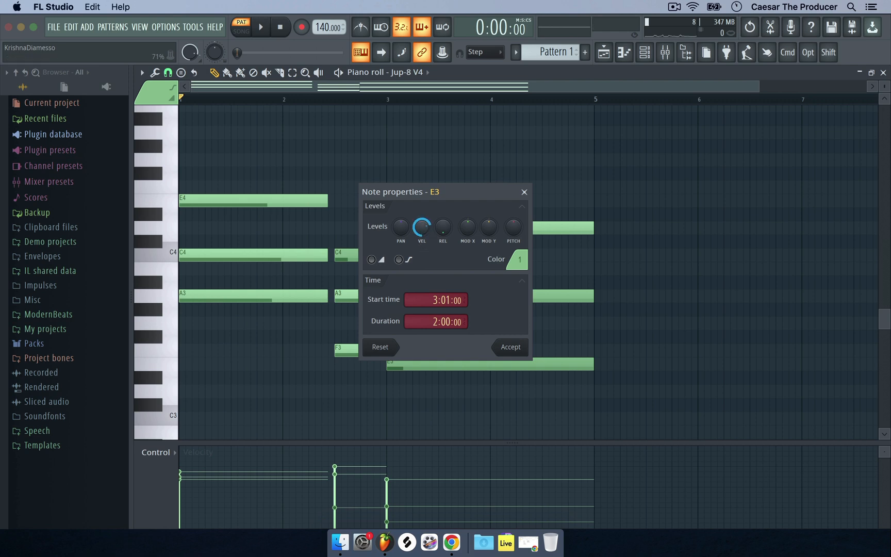
click(518, 347)
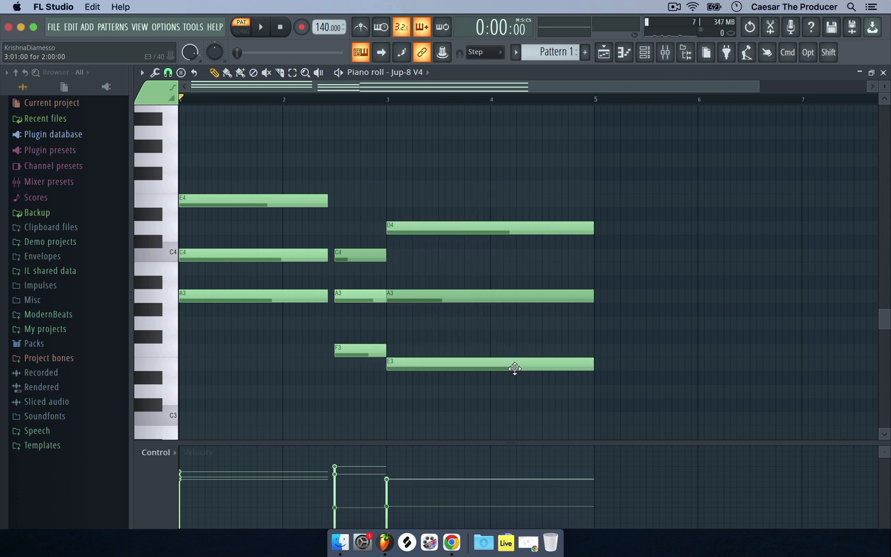
key(space)
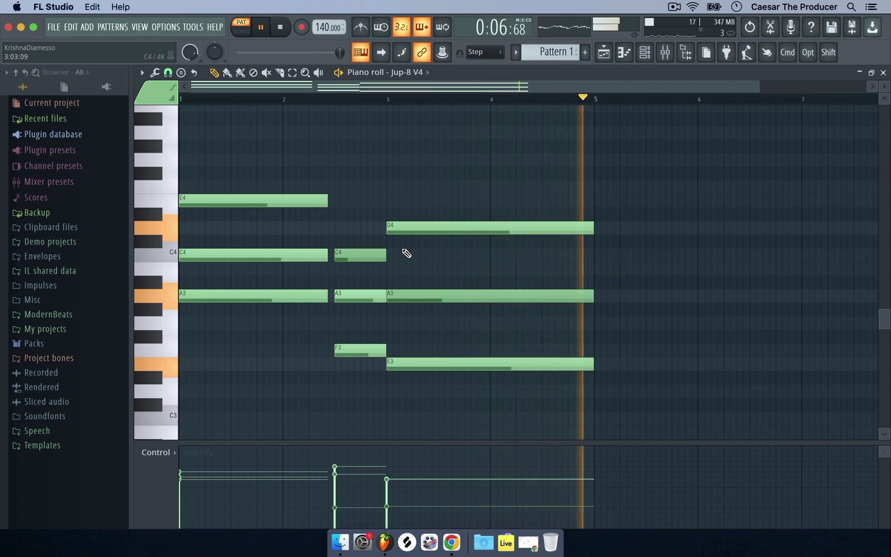
key(space)
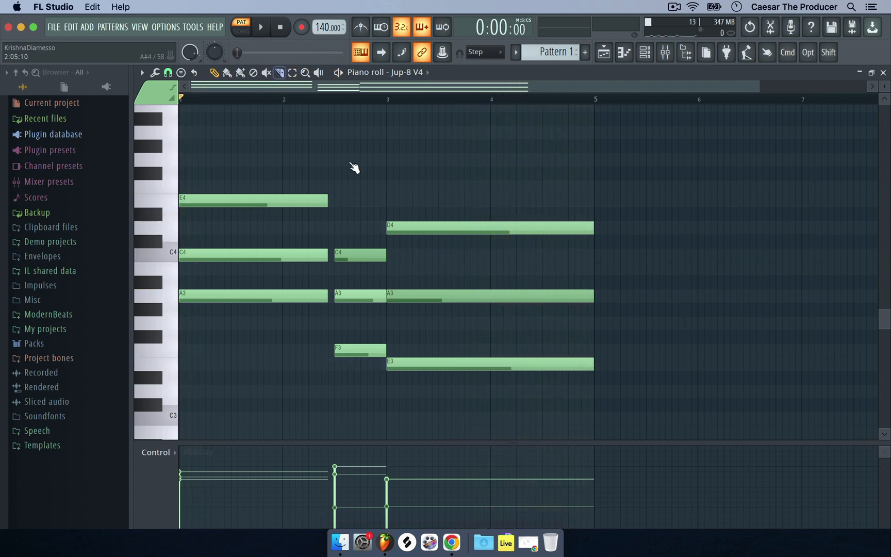
Mute the C4 note in bar 2 and the A3 note at bar 3, and play the pattern without them.
click(267, 72)
click(364, 258)
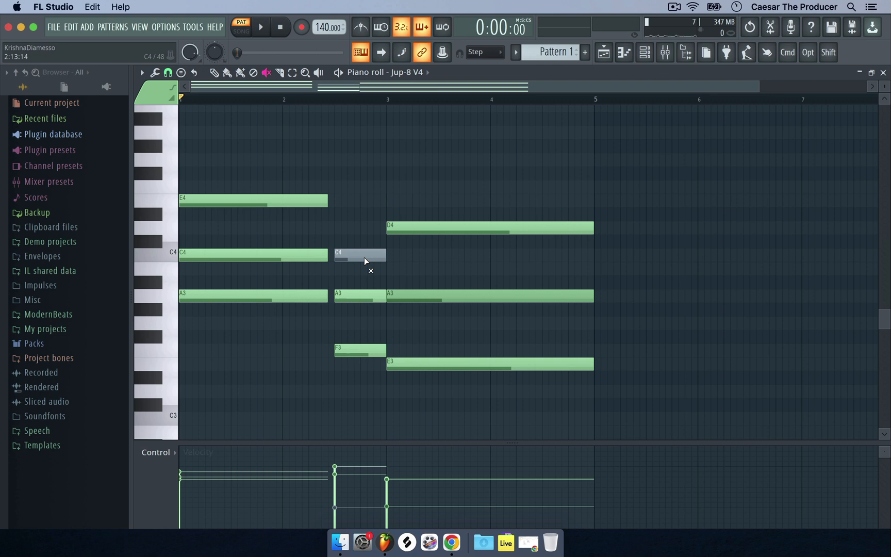
click(449, 302)
key(space)
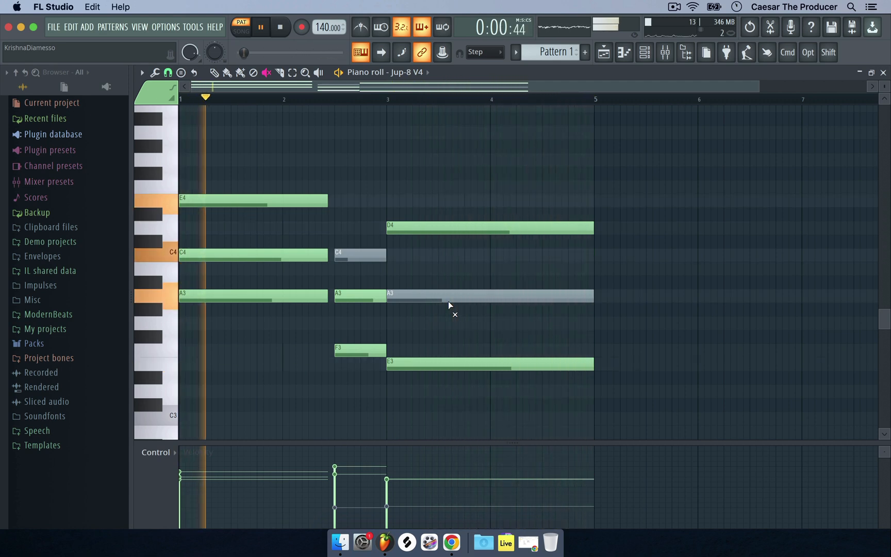
key(space)
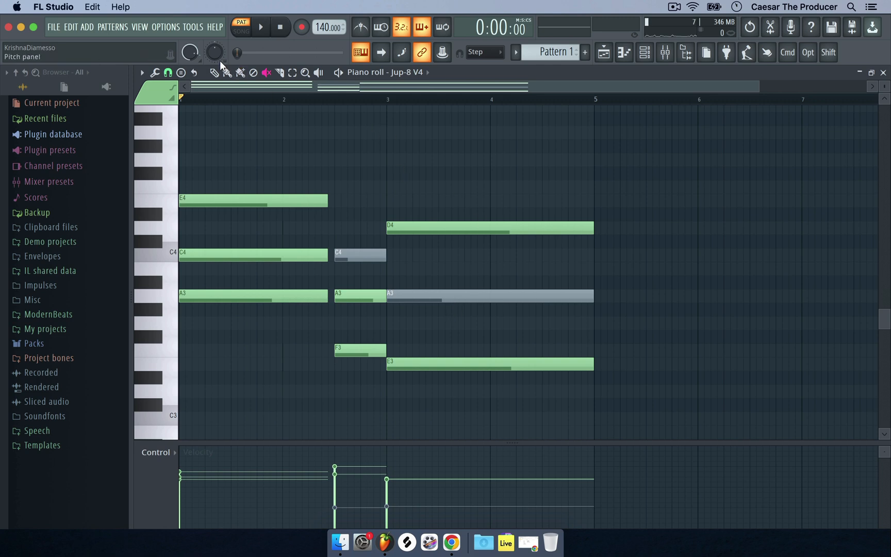
Switch back to the Draw tool and open the piano roll options.
click(214, 73)
click(143, 72)
click(146, 72)
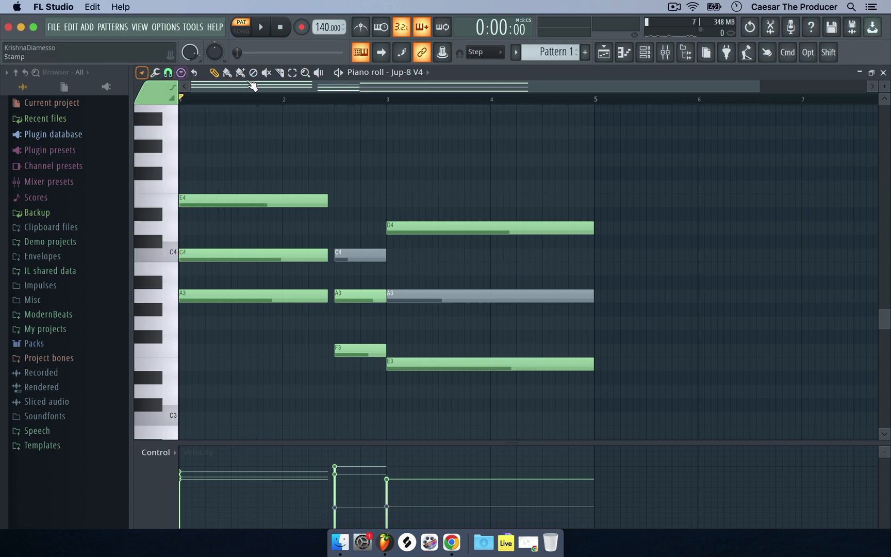